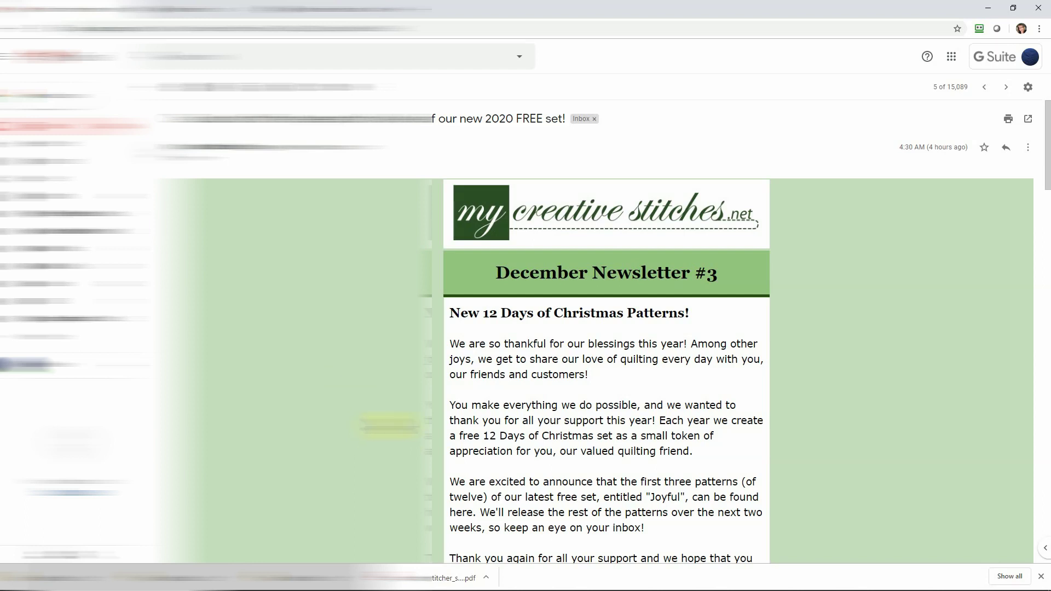
# Add the free Joyful Block 1 pattern from the store's new products to the cart and continue shopping.
pyautogui.scroll(-1, 607, 328)
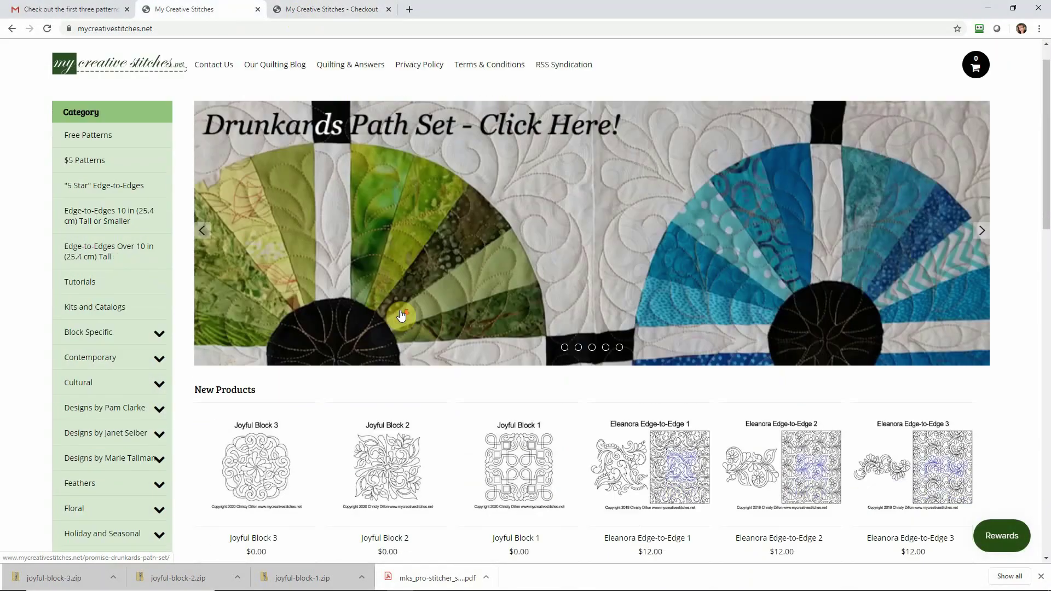
pyautogui.scroll(-3, 399, 312)
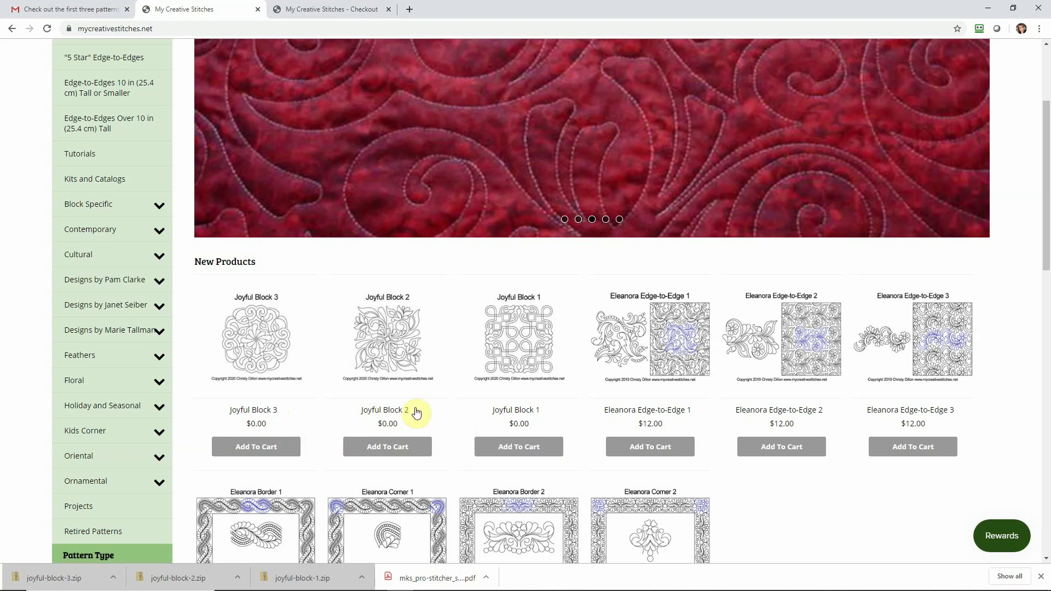
pyautogui.click(519, 447)
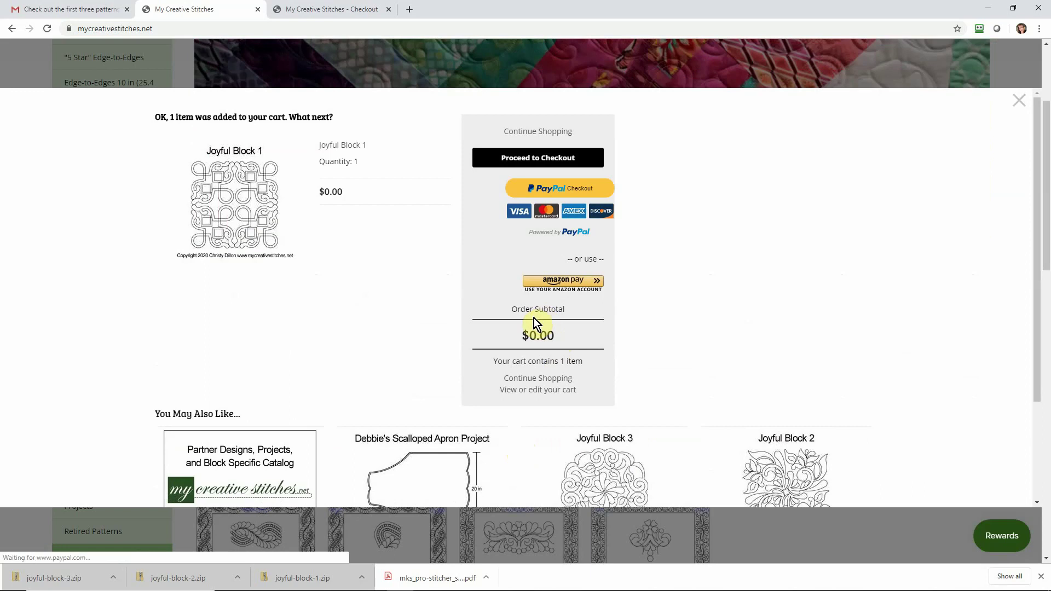
pyautogui.click(536, 379)
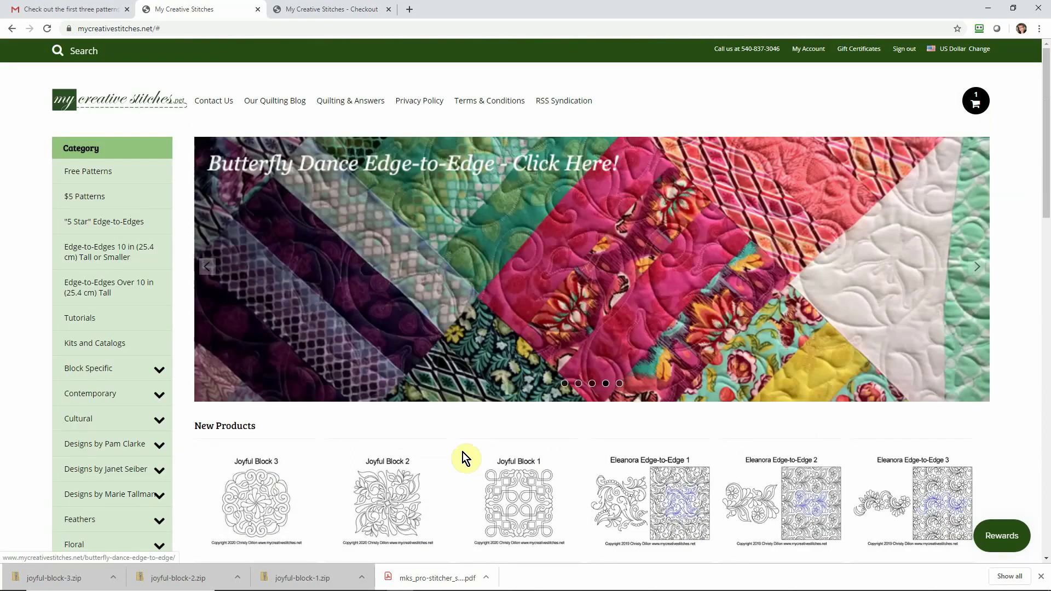
# Add the free Joyful Block 2 pattern to the cart and return to the product list.
pyautogui.click(401, 527)
pyautogui.scroll(-2, 400, 518)
pyautogui.click(399, 502)
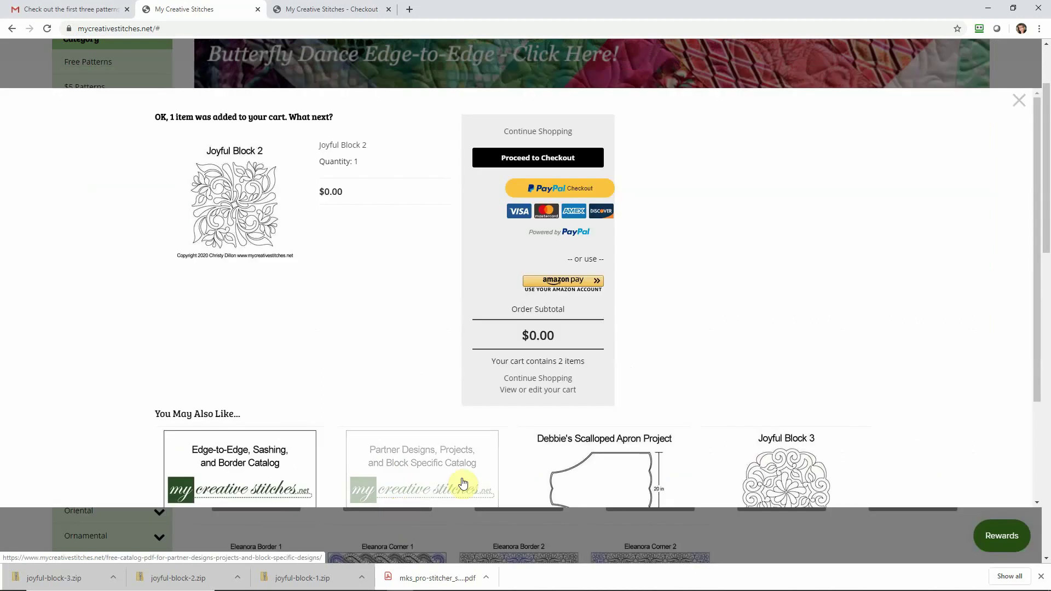
pyautogui.click(523, 379)
# Add the free Joyful Block 3 pattern to the cart and open the shopping cart for review.
pyautogui.moveTo(266, 502)
pyautogui.scroll(-3, 267, 505)
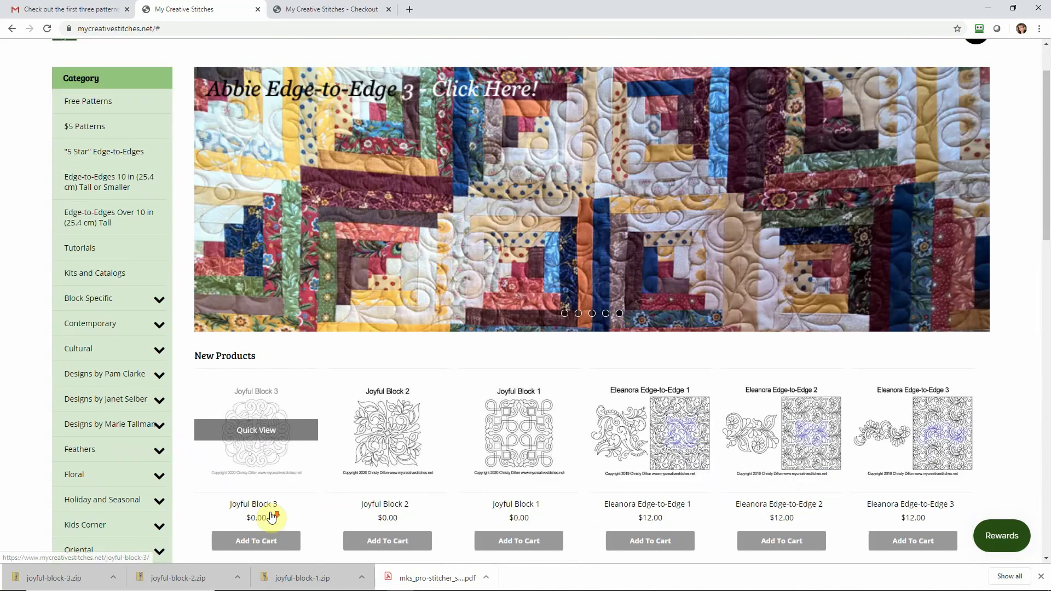
pyautogui.click(271, 457)
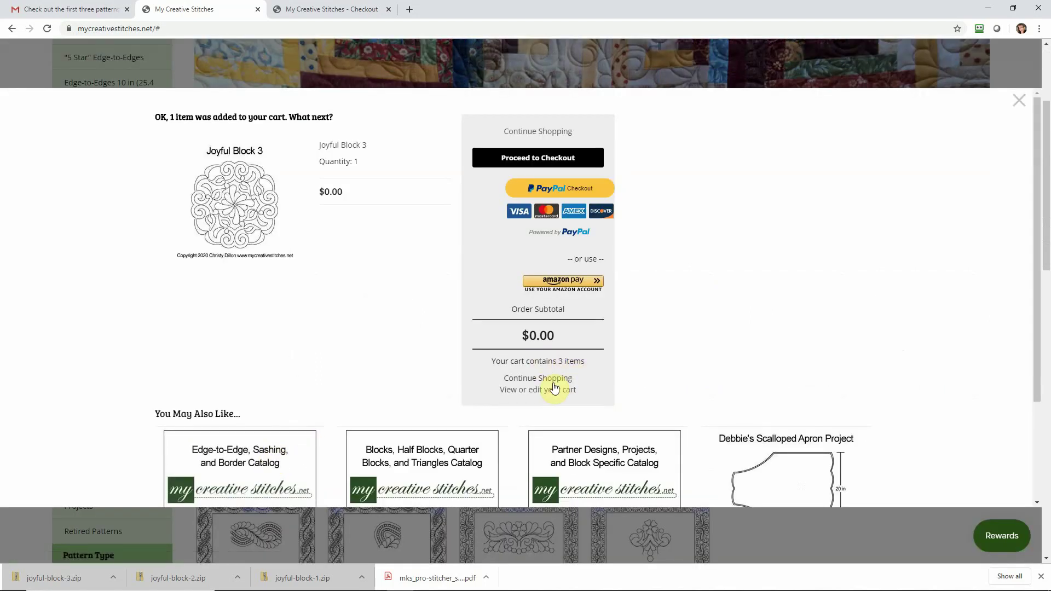
pyautogui.click(567, 371)
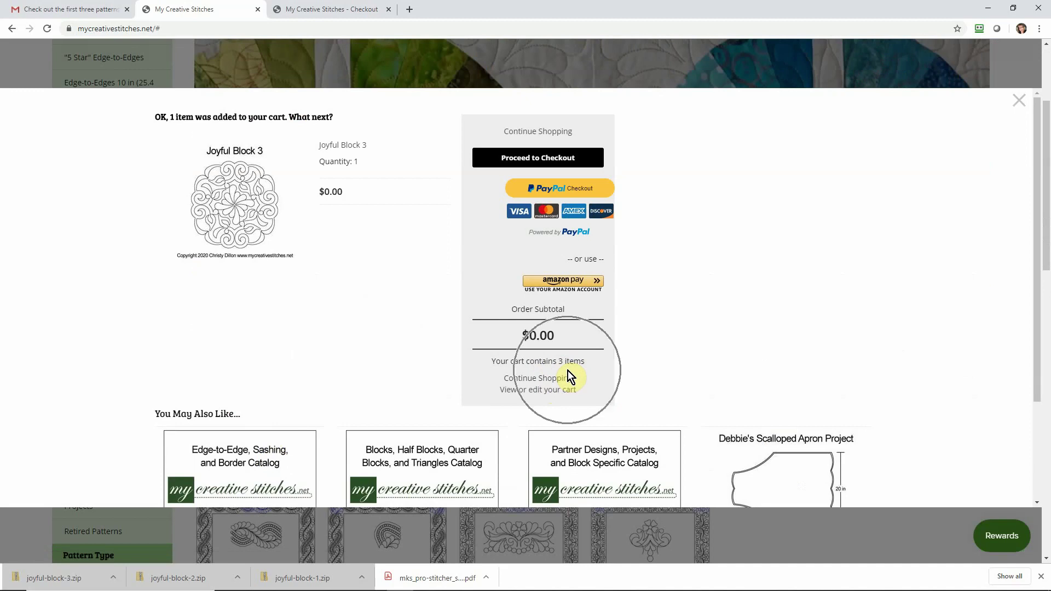
pyautogui.click(538, 391)
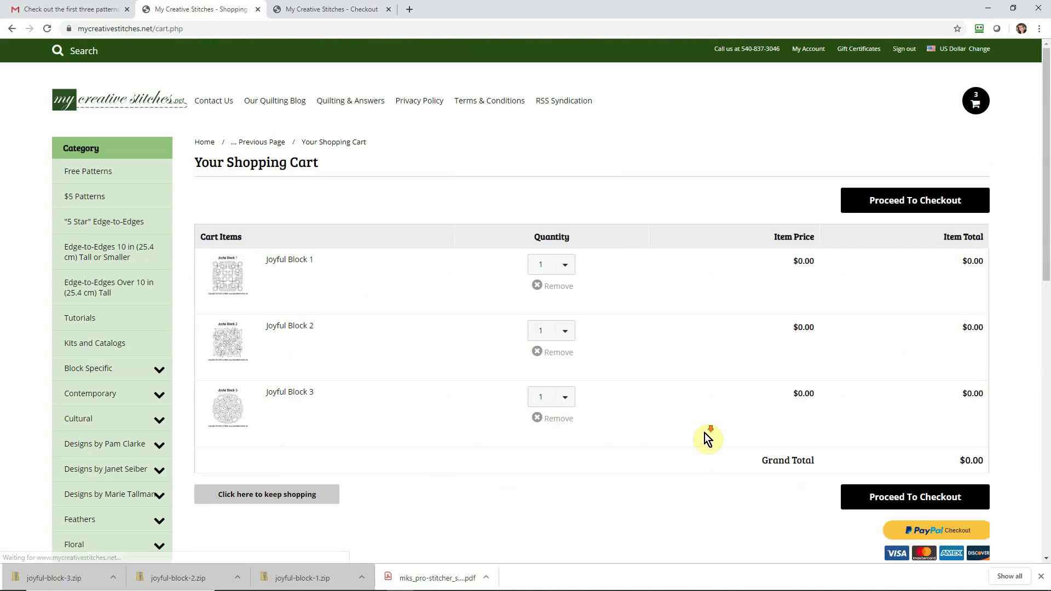
# Check out the cart using a saved billing address and place the order.
pyautogui.scroll(-3, 712, 436)
pyautogui.click(872, 341)
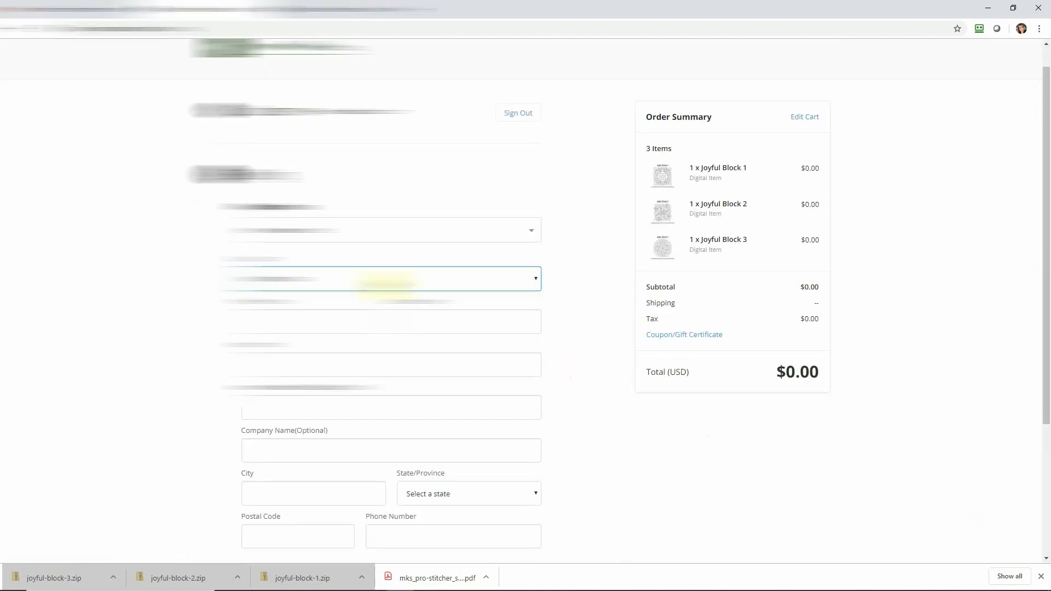
pyautogui.click(353, 238)
pyautogui.click(295, 290)
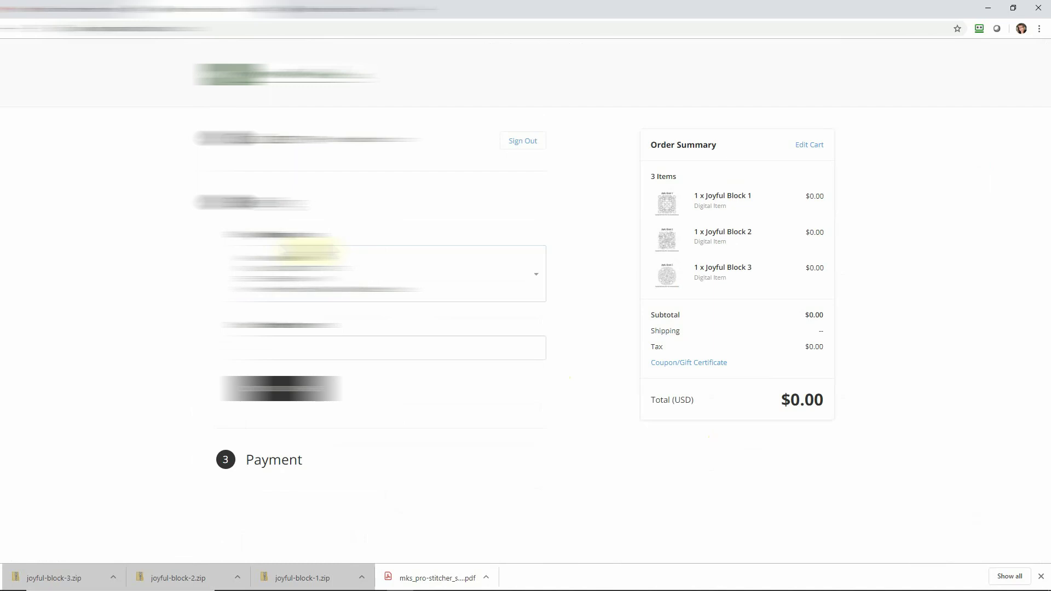
pyautogui.click(309, 251)
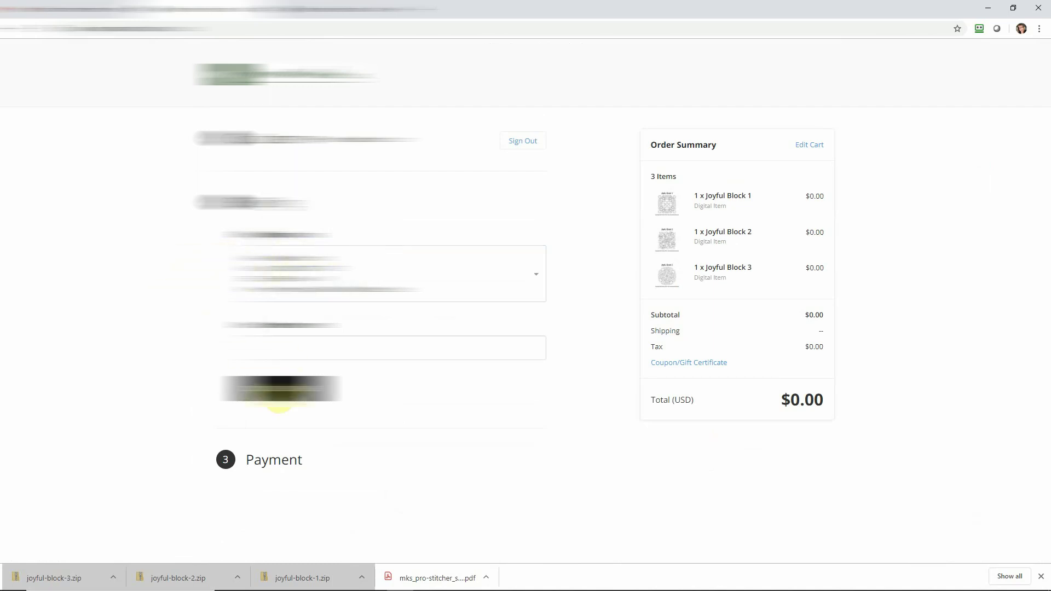
pyautogui.click(281, 389)
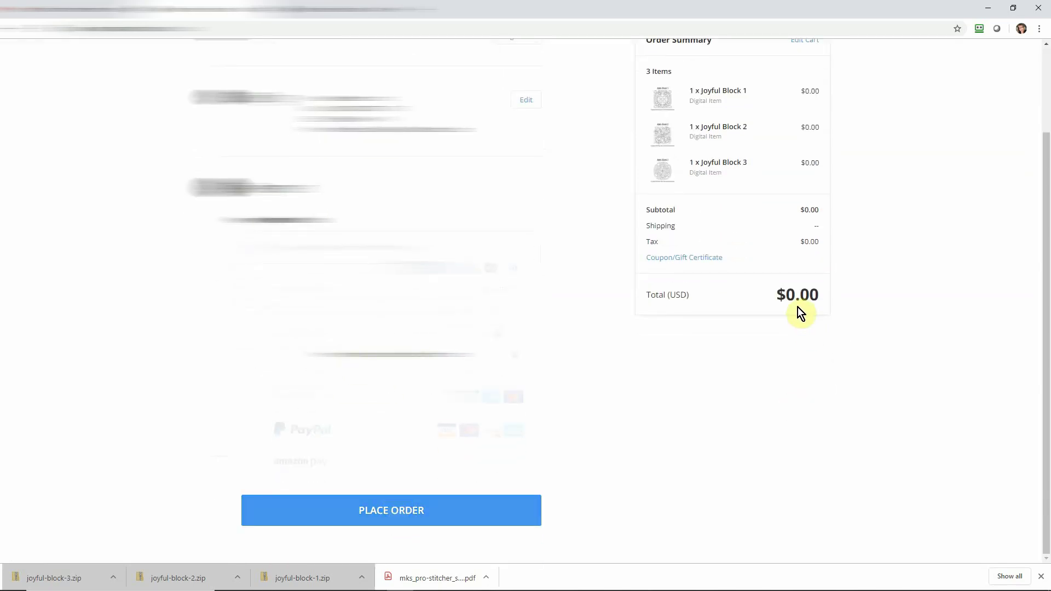
pyautogui.click(404, 513)
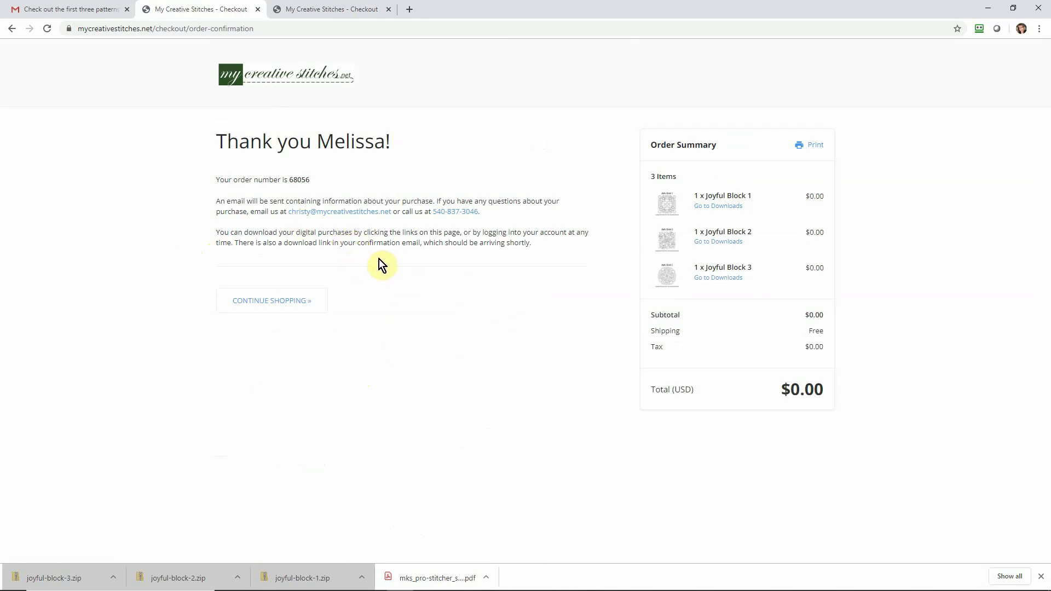
# Return to the store from the order confirmation and open the order status list in the account.
pyautogui.click(300, 299)
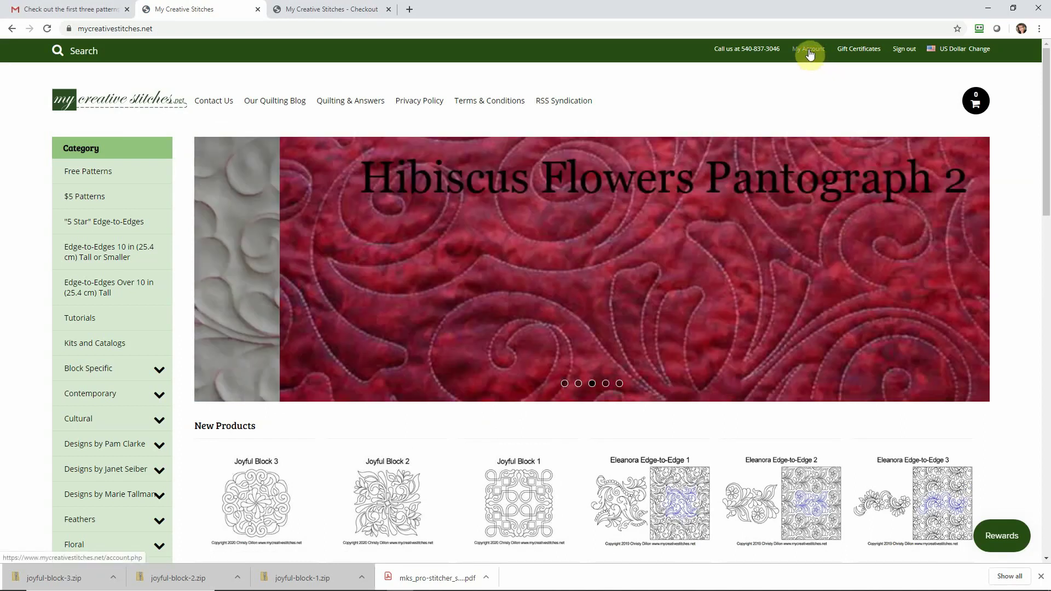
pyautogui.click(809, 51)
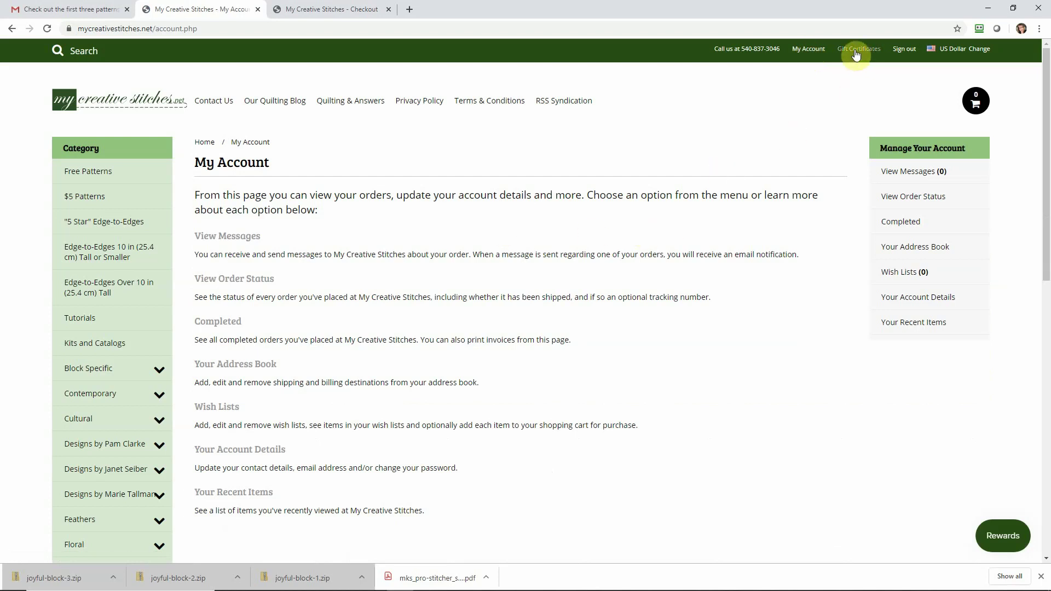
pyautogui.click(916, 206)
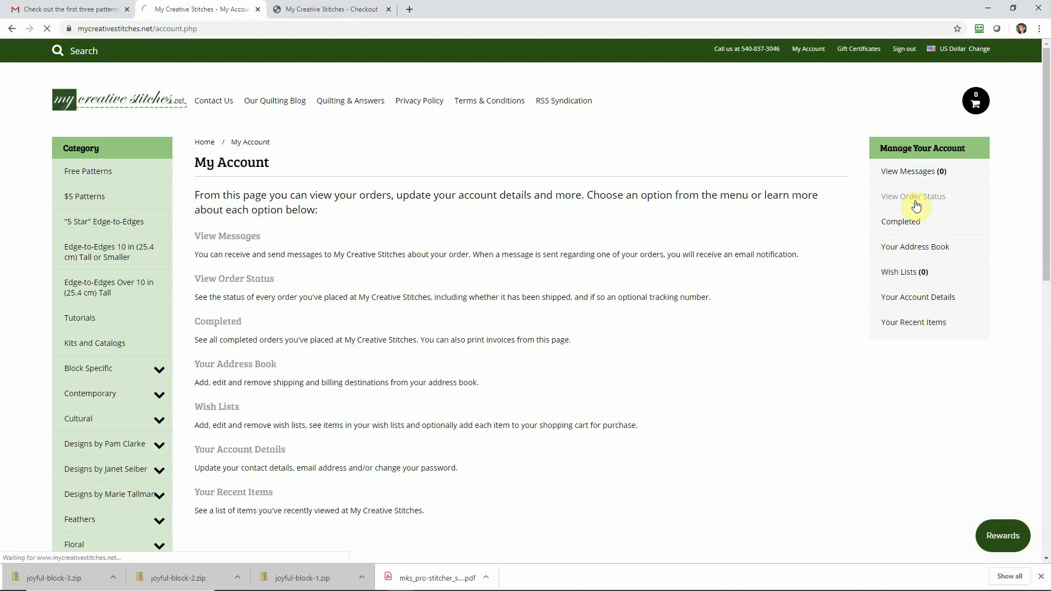
pyautogui.click(381, 345)
pyautogui.click(381, 345)
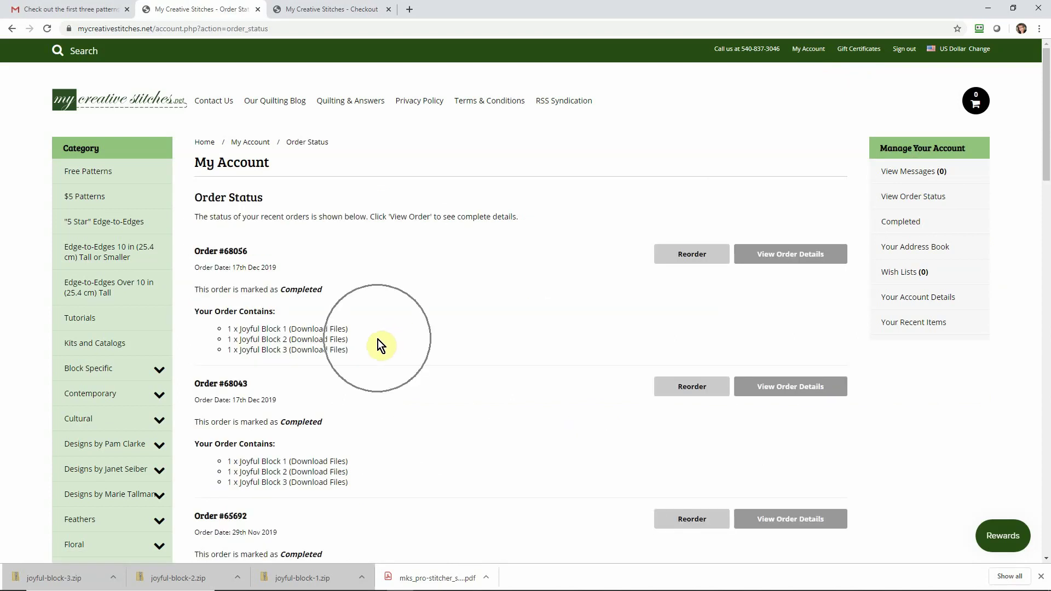
pyautogui.click(381, 345)
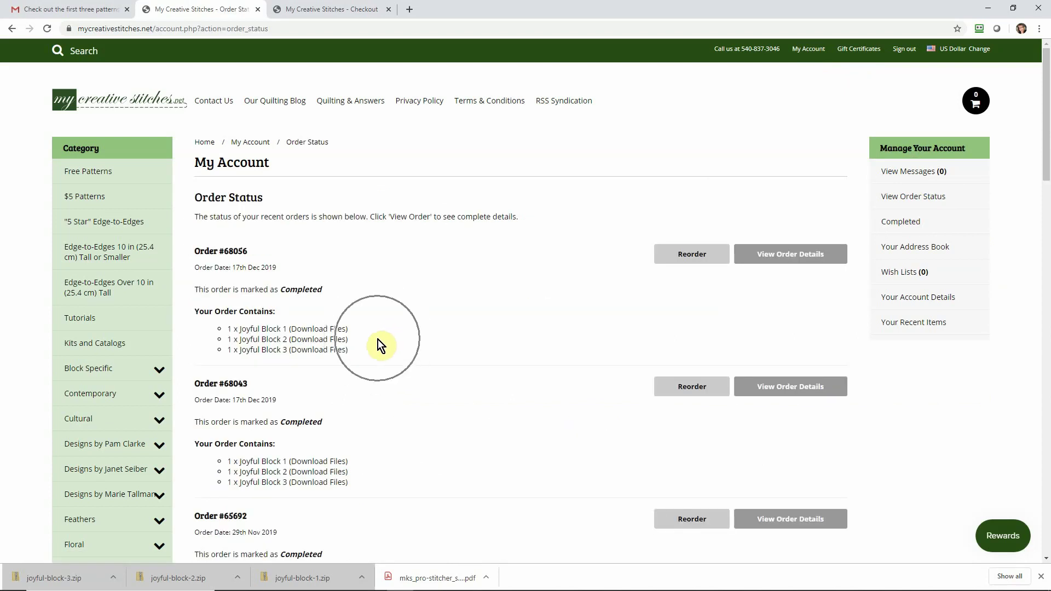
# Locate the download links for Joyful Block 1, 2 and 3 in the newest order and their matching downloaded zip files.
pyautogui.click(322, 334)
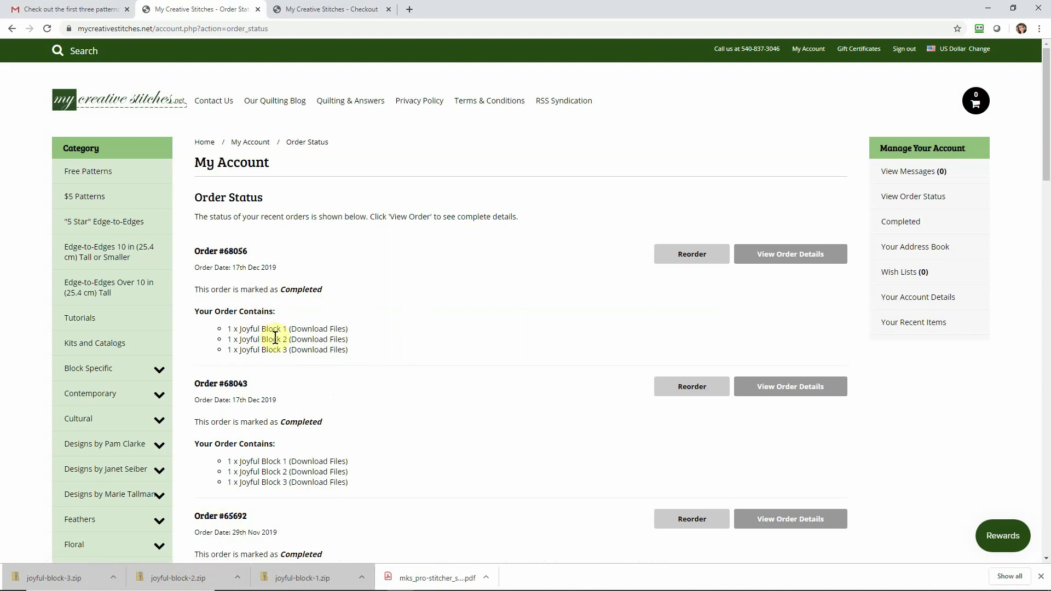
pyautogui.click(307, 330)
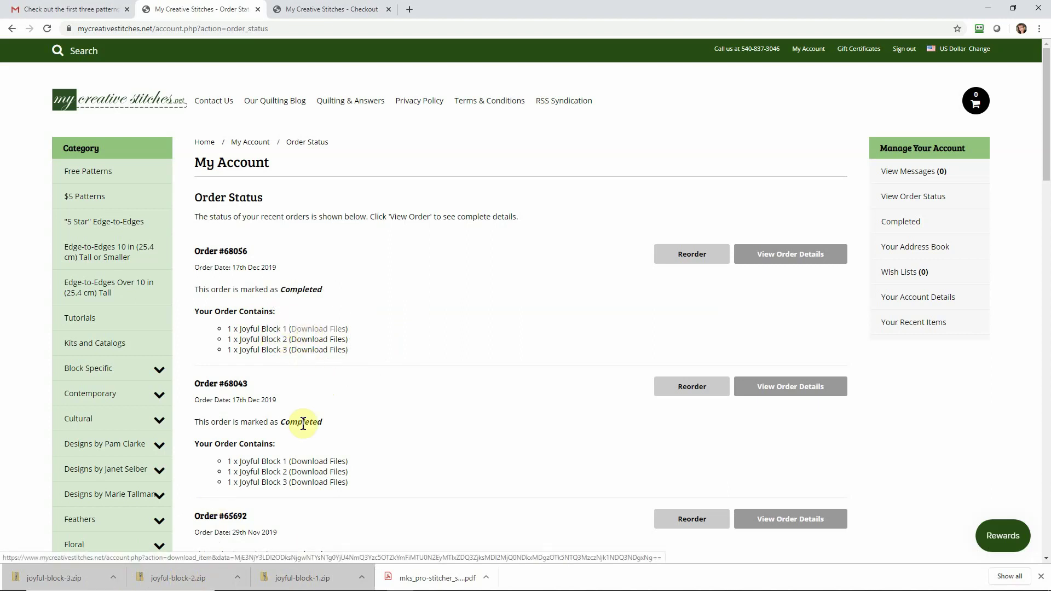
pyautogui.click(294, 582)
pyautogui.click(297, 584)
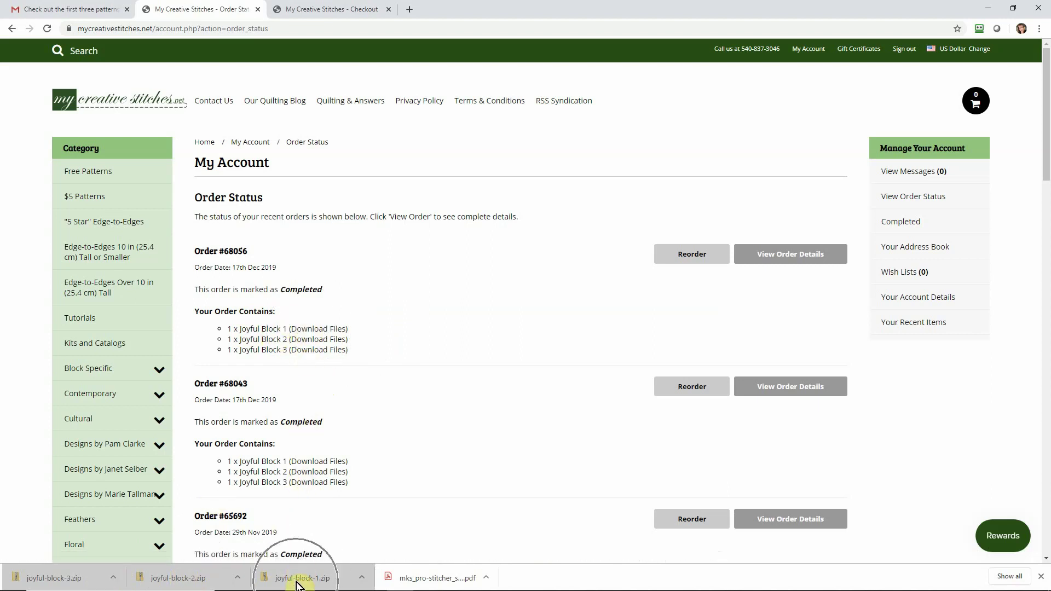
pyautogui.click(312, 343)
pyautogui.click(312, 342)
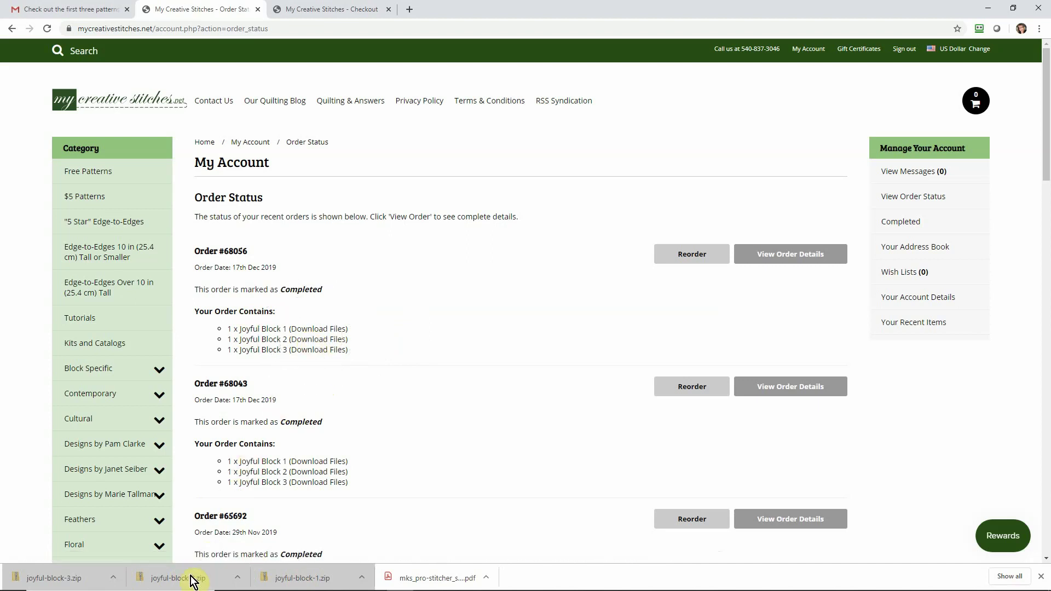
pyautogui.click(305, 350)
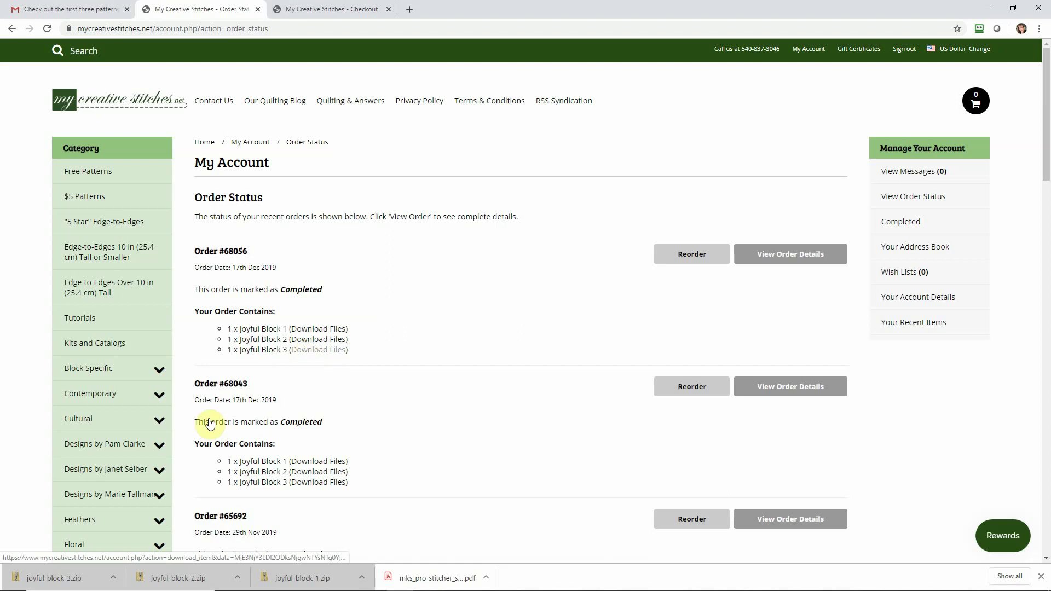
pyautogui.click(76, 581)
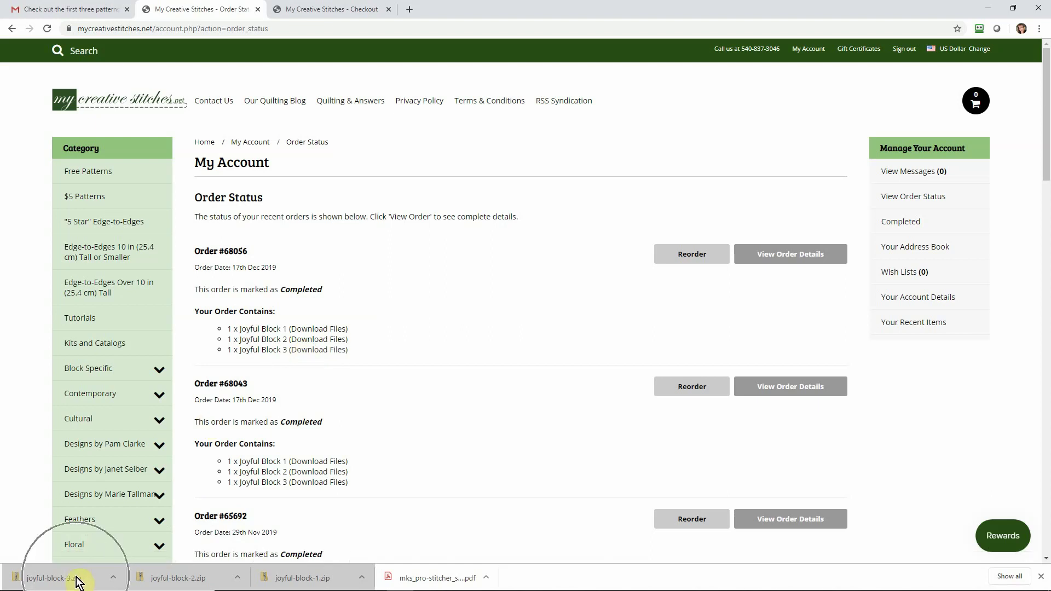
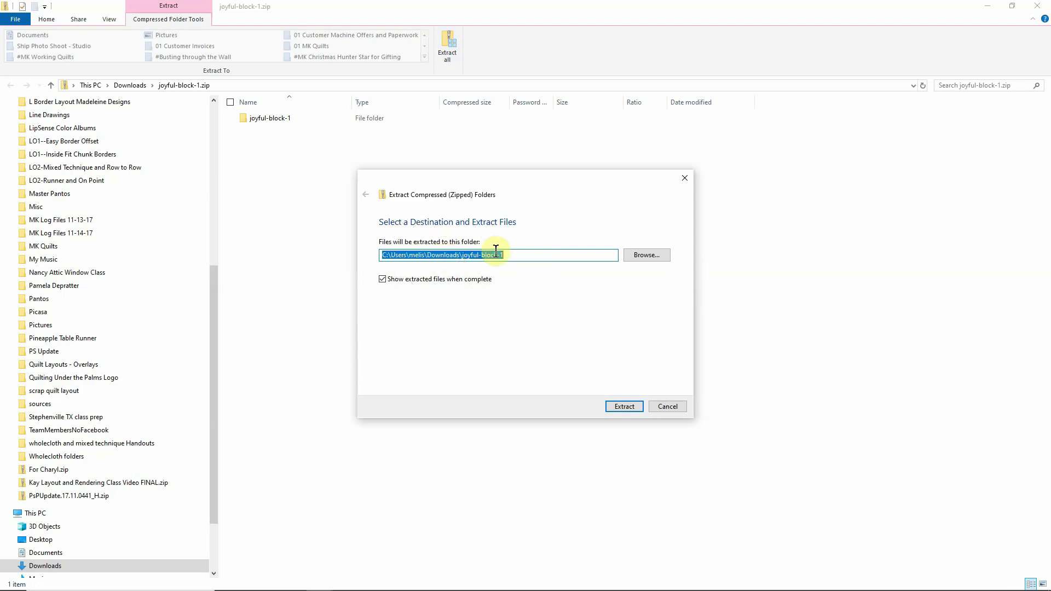
# Extract joyful-block-1.zip into the joyful-block-1 folder in Downloads, replacing the existing files, and close both folder windows.
pyautogui.click(625, 408)
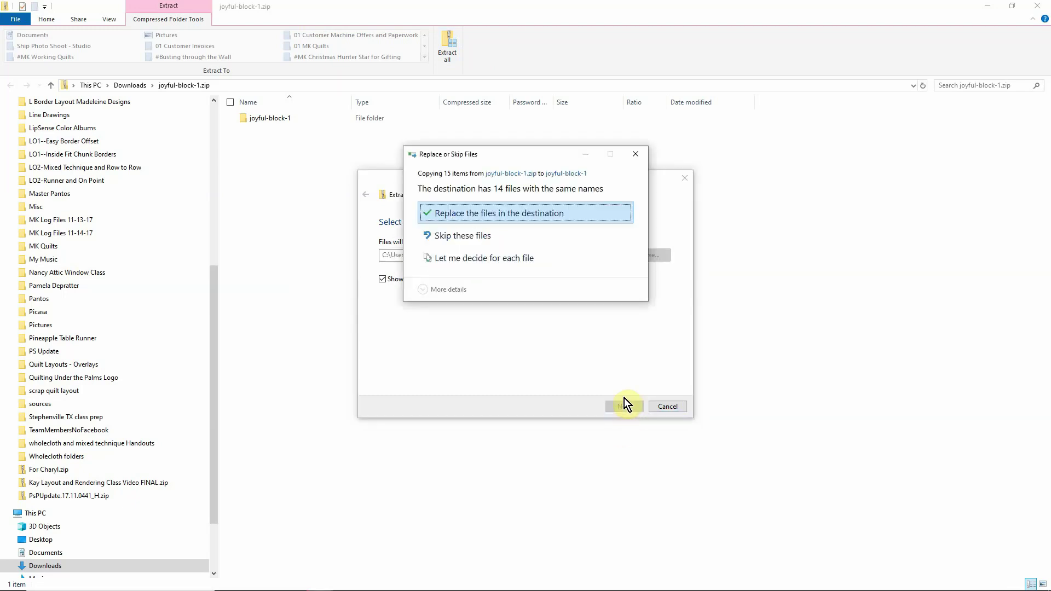
pyautogui.click(471, 212)
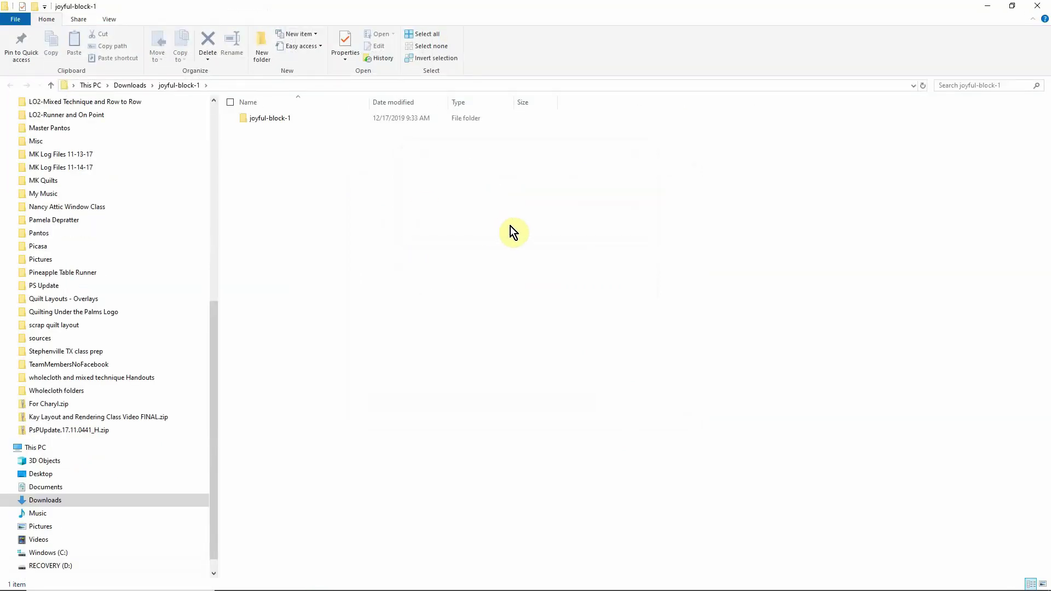
pyautogui.click(1042, 6)
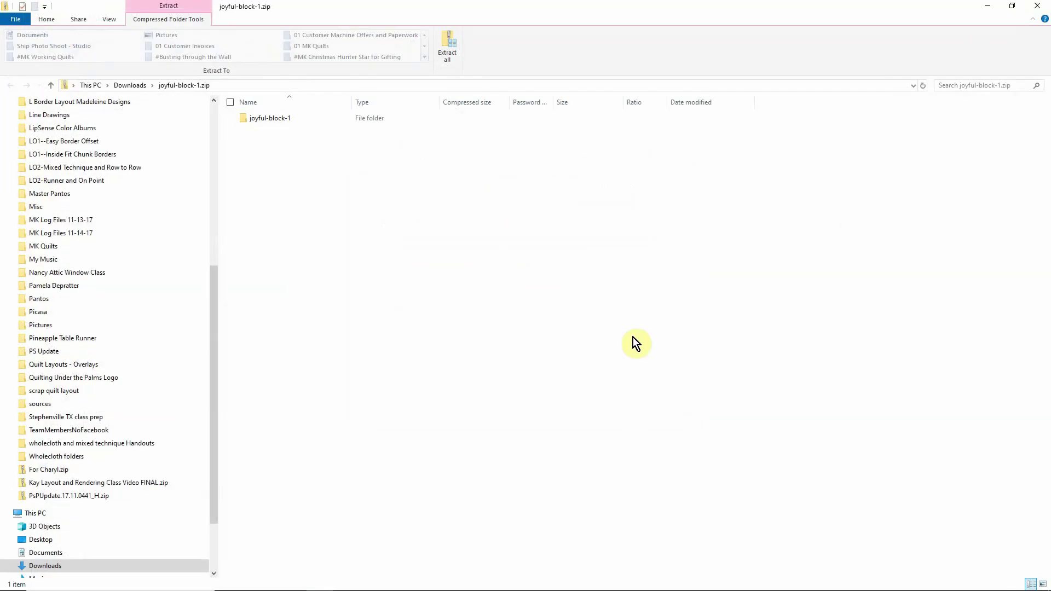
pyautogui.click(1044, 7)
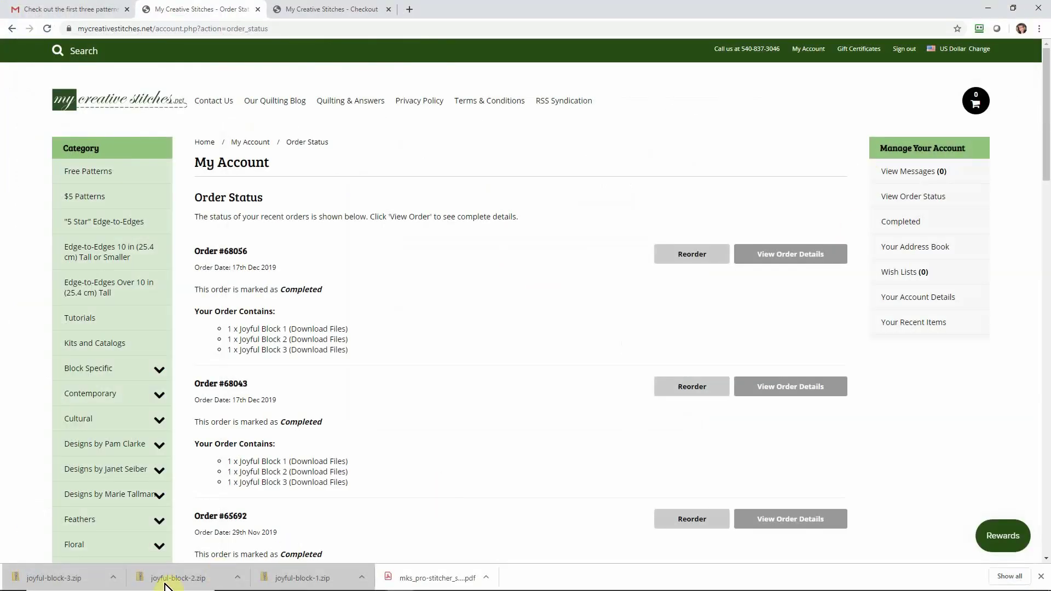
# Open the downloaded joyful-block-2.zip and extract it into the joyful-block-2 folder in Downloads, replacing the existing files.
pyautogui.click(237, 577)
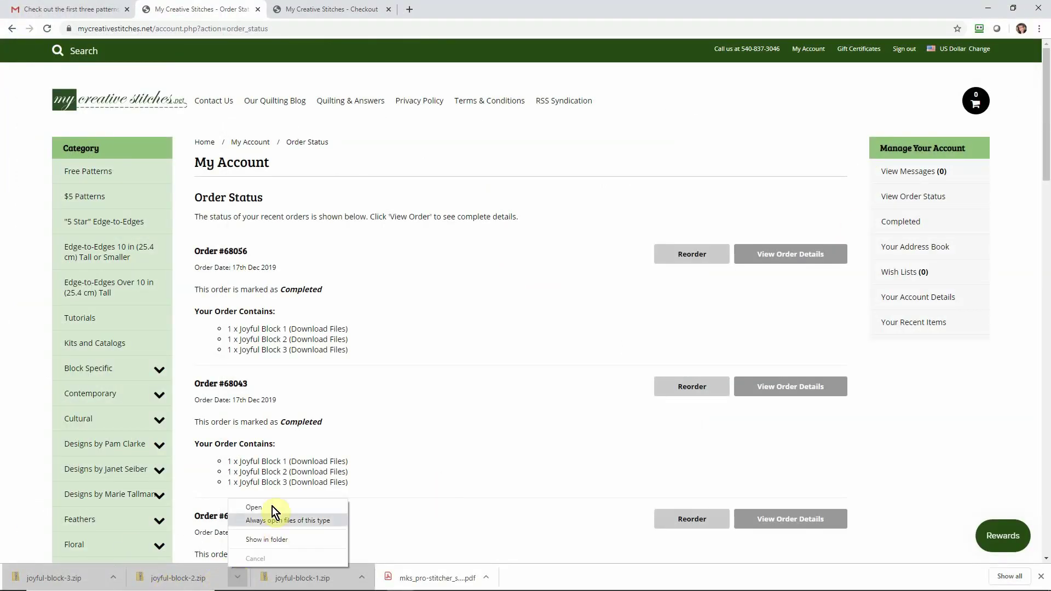
pyautogui.click(272, 504)
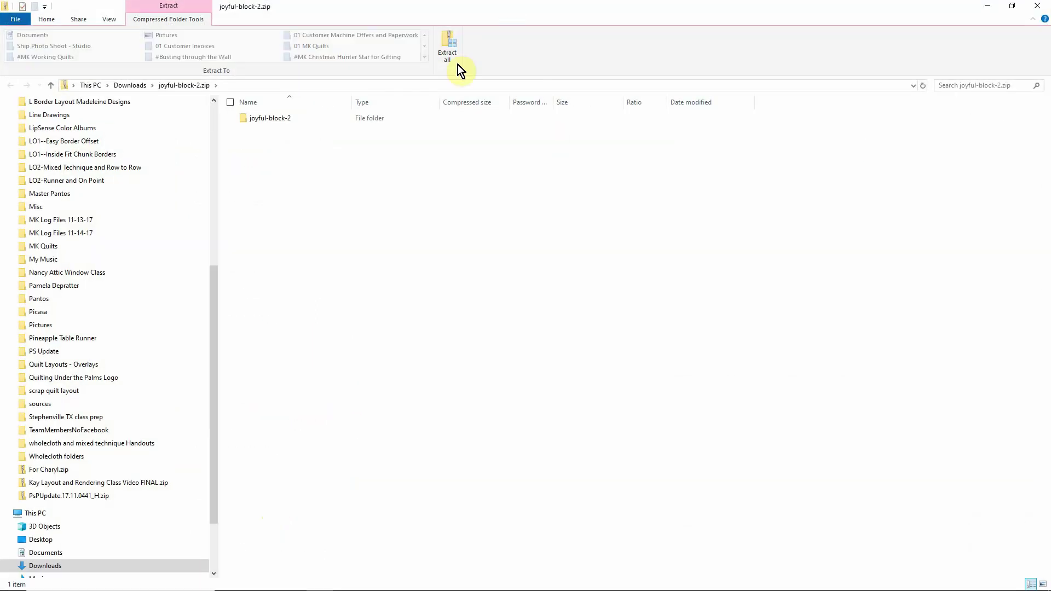
pyautogui.click(453, 47)
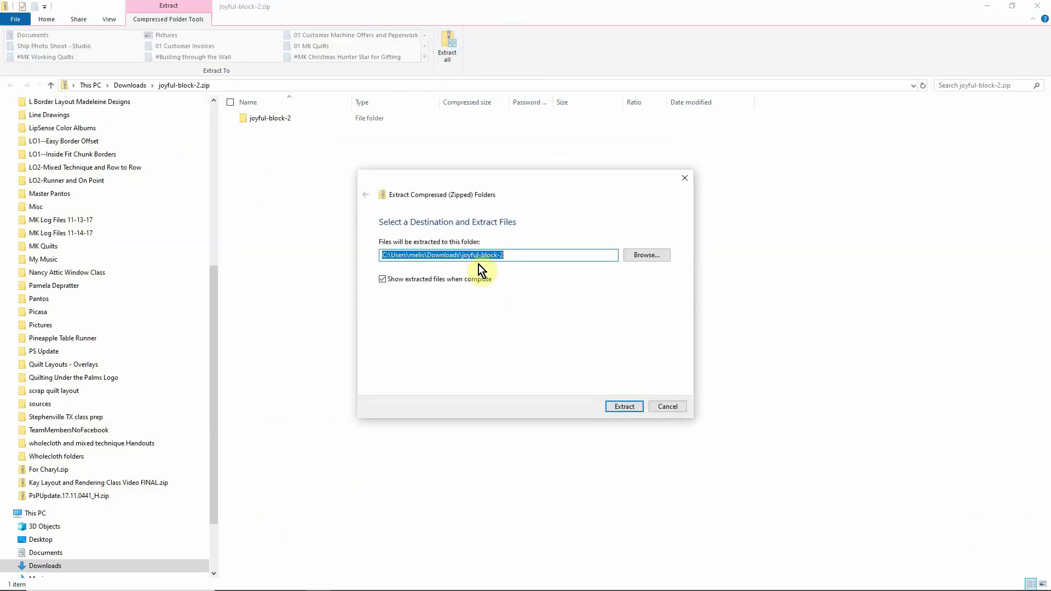
pyautogui.click(613, 406)
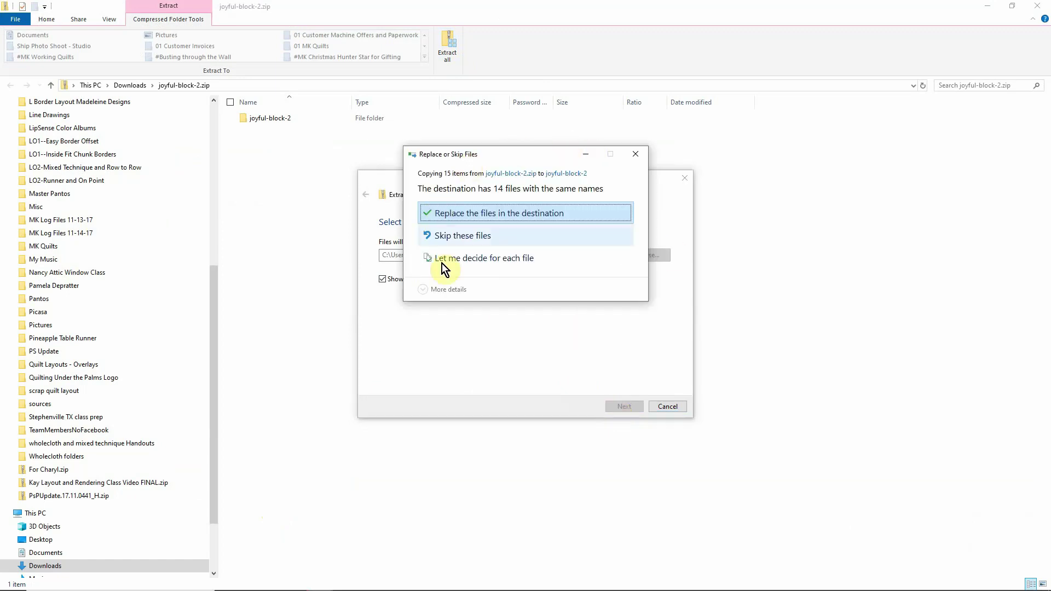
pyautogui.click(526, 211)
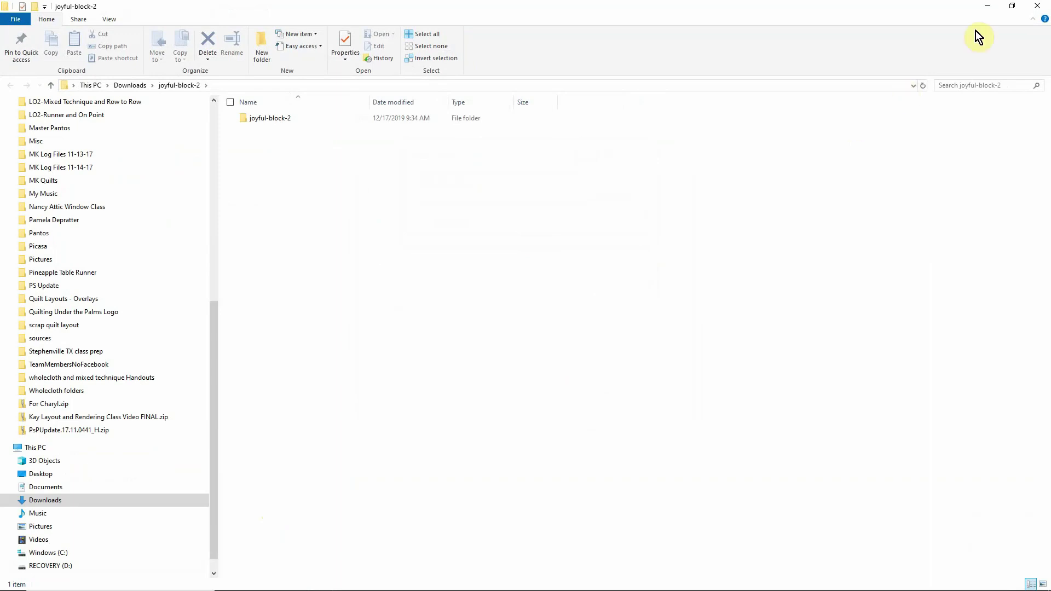
# Close the joyful-block-2 folder windows and extract the downloaded joyful-block-3.zip into the joyful-block-3 folder in Downloads, replacing the existing files.
pyautogui.click(1037, 6)
pyautogui.click(1038, 6)
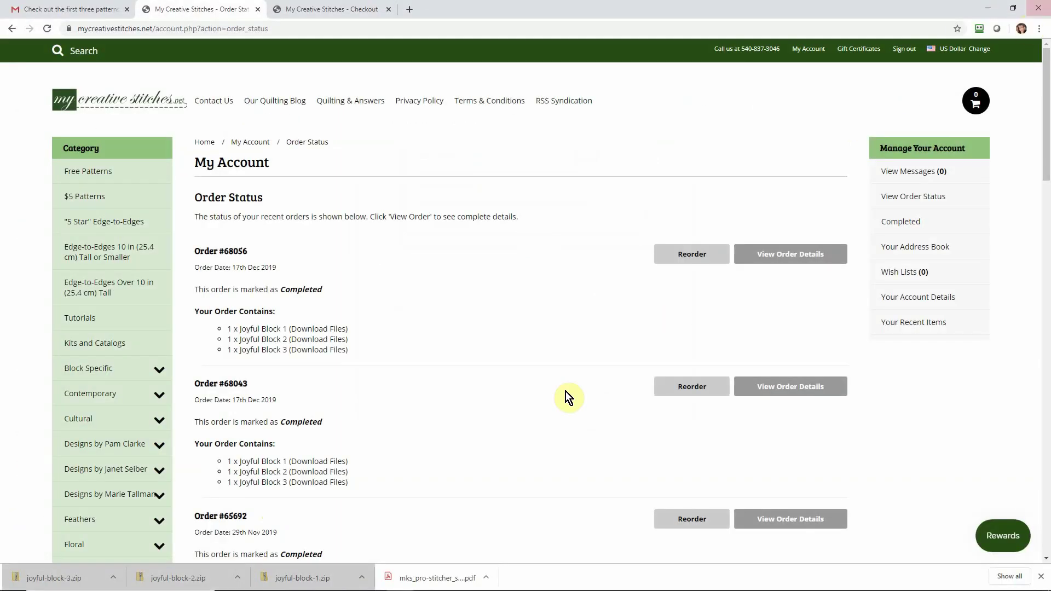
pyautogui.click(115, 579)
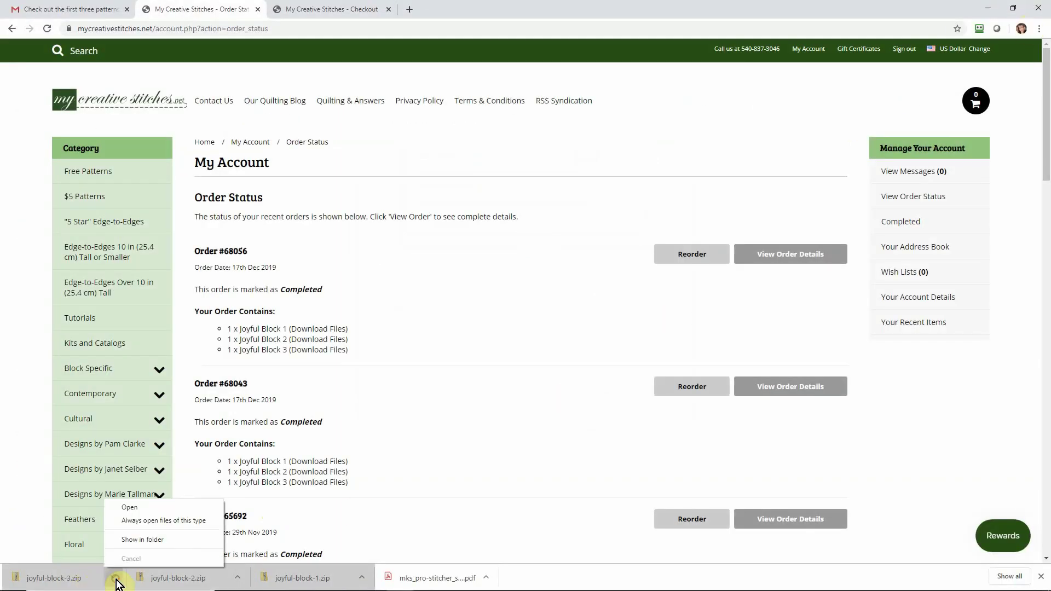
pyautogui.click(140, 541)
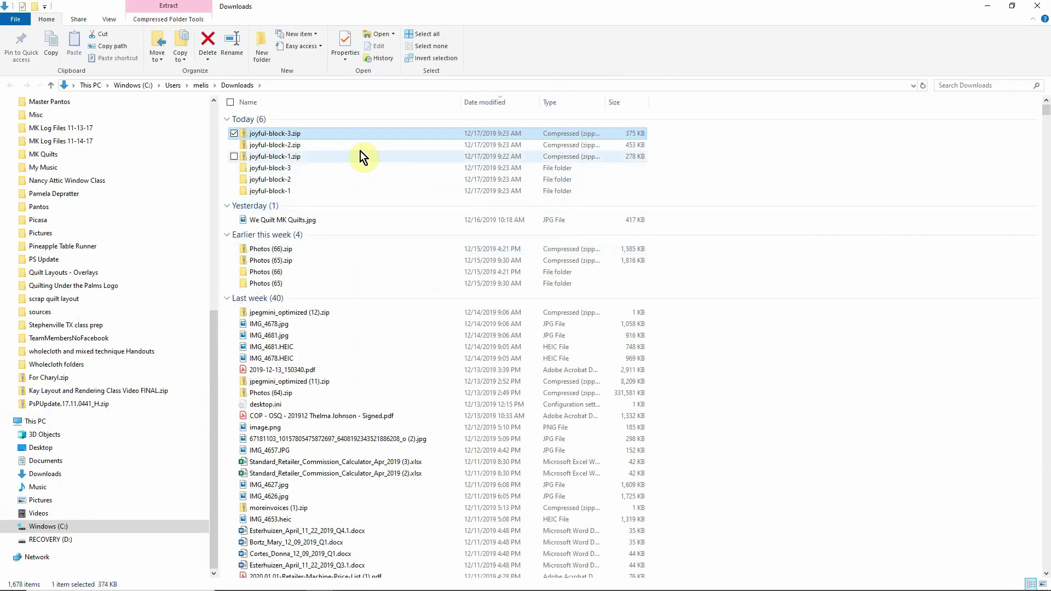
pyautogui.click(324, 135)
pyautogui.doubleClick(324, 135)
pyautogui.click(443, 54)
pyautogui.click(627, 407)
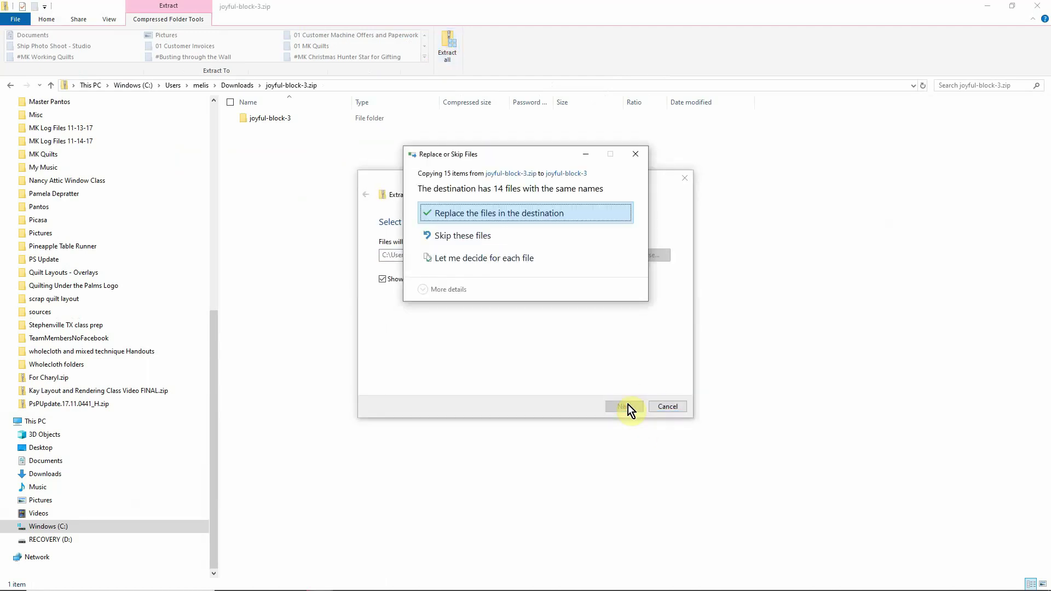
pyautogui.click(557, 216)
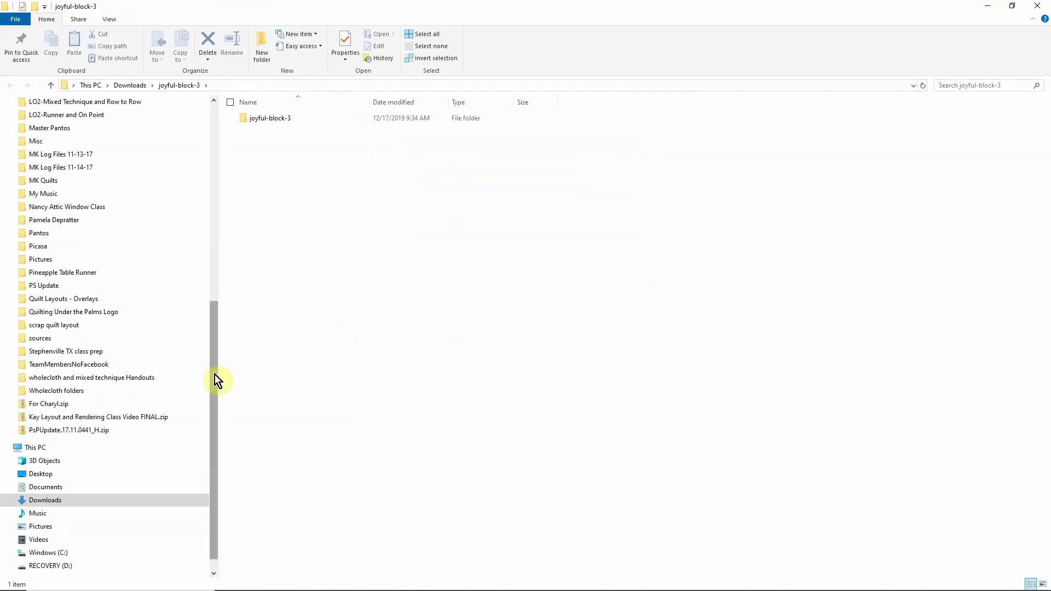
# Open the My Creative Stitches folder under OneDrive > #Archives > #01 Move These to Cloud Drive and sort its contents by name.
pyautogui.moveTo(214, 374); pyautogui.dragTo(222, 153)
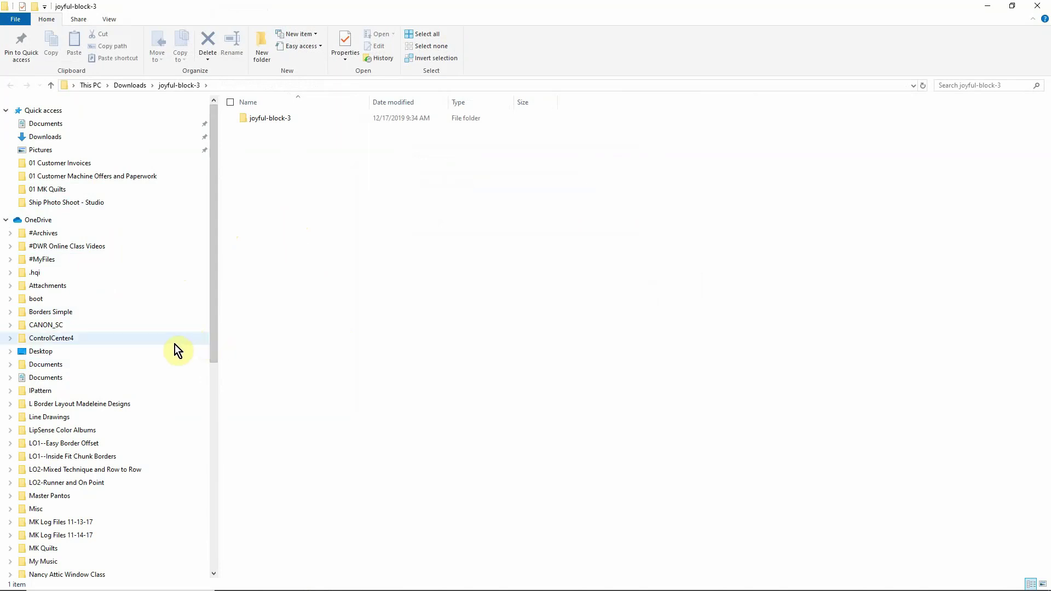
pyautogui.click(47, 239)
pyautogui.click(46, 235)
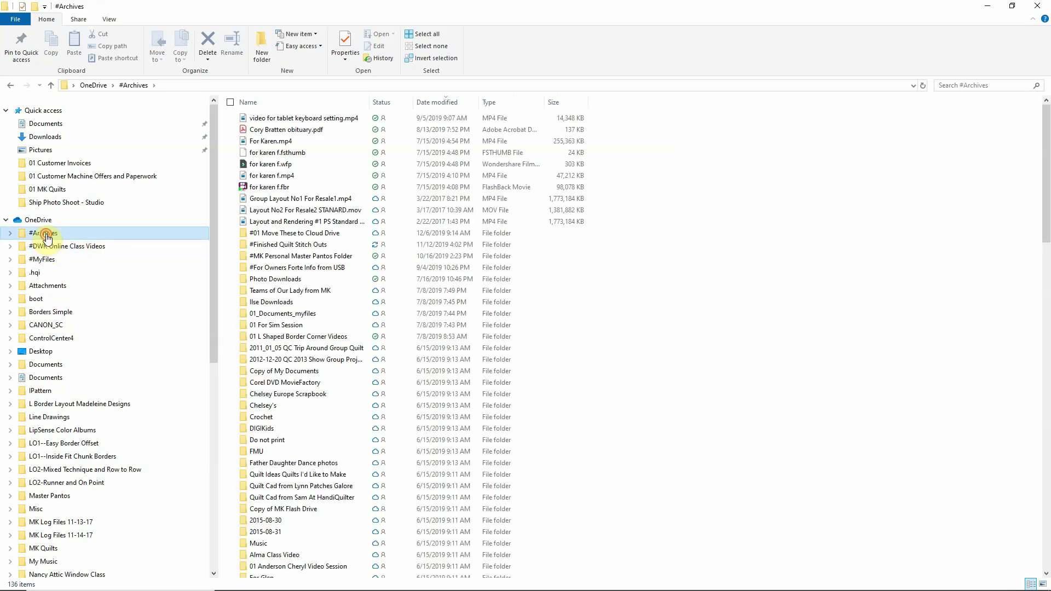
pyautogui.click(298, 100)
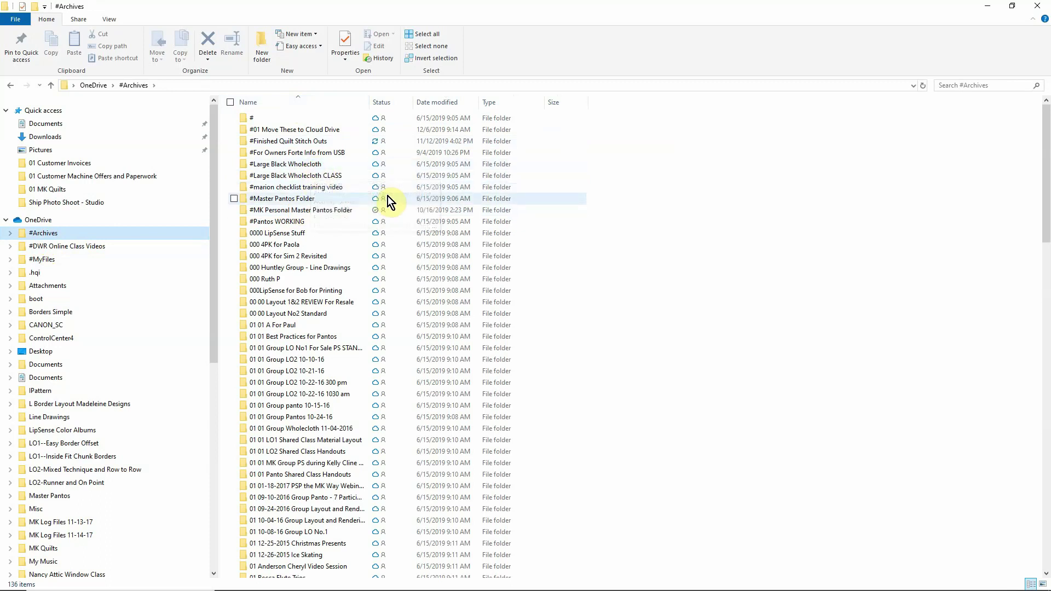
pyautogui.doubleClick(291, 129)
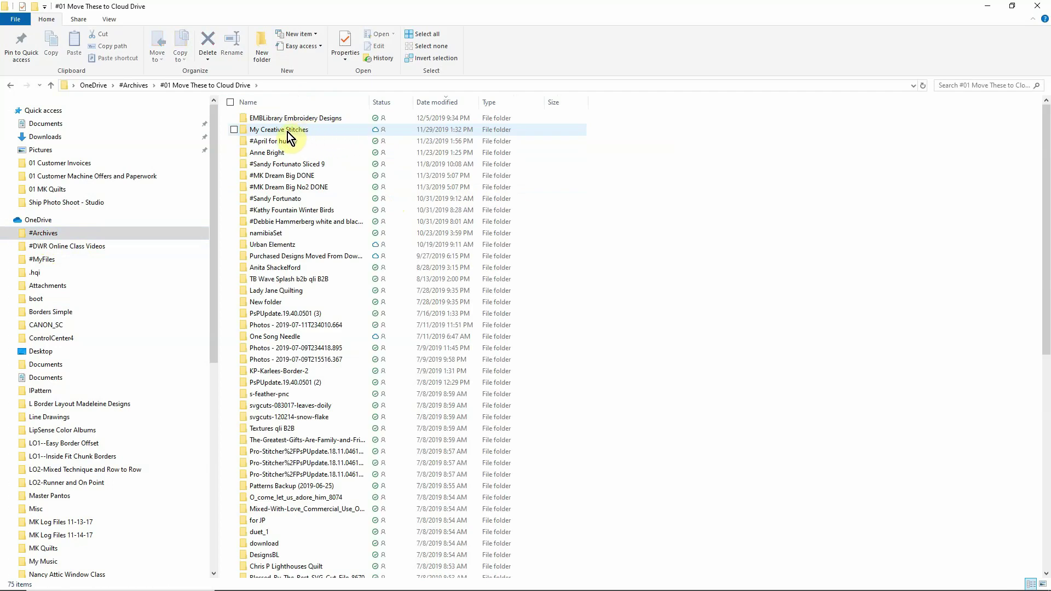
pyautogui.click(287, 133)
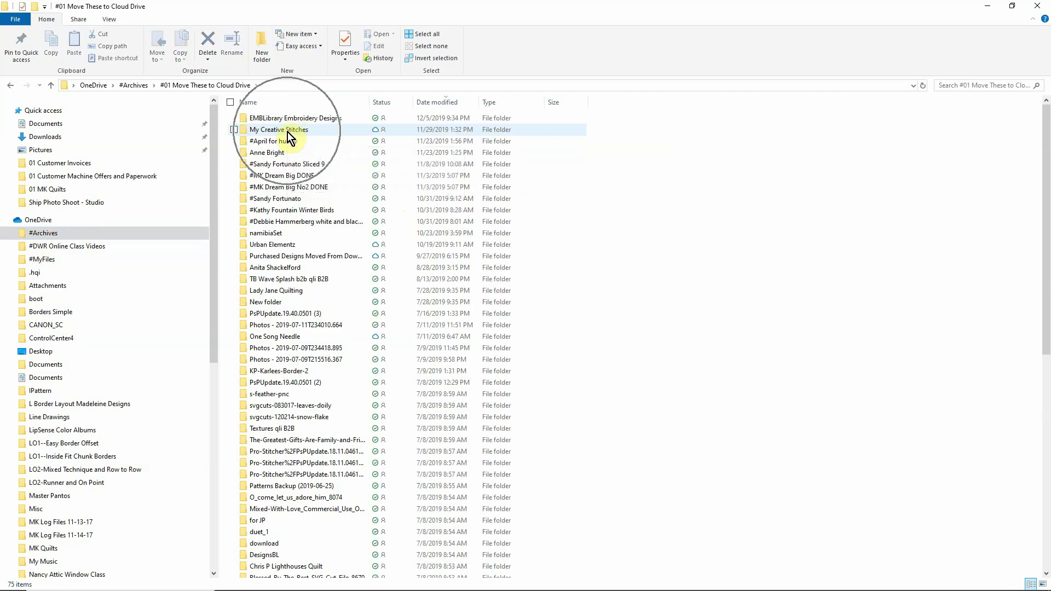
pyautogui.doubleClick(288, 132)
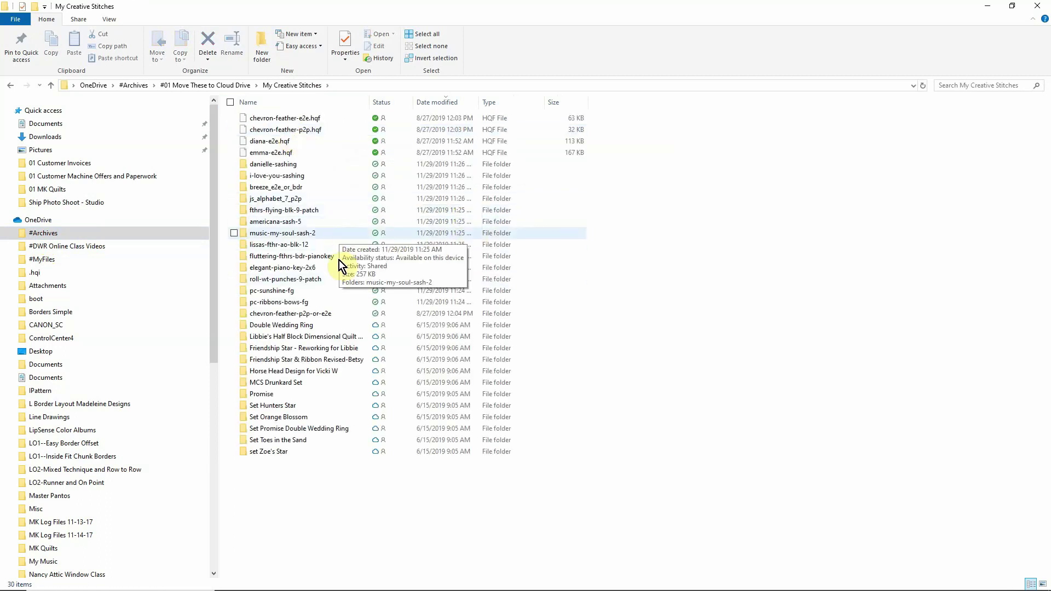
pyautogui.click(296, 102)
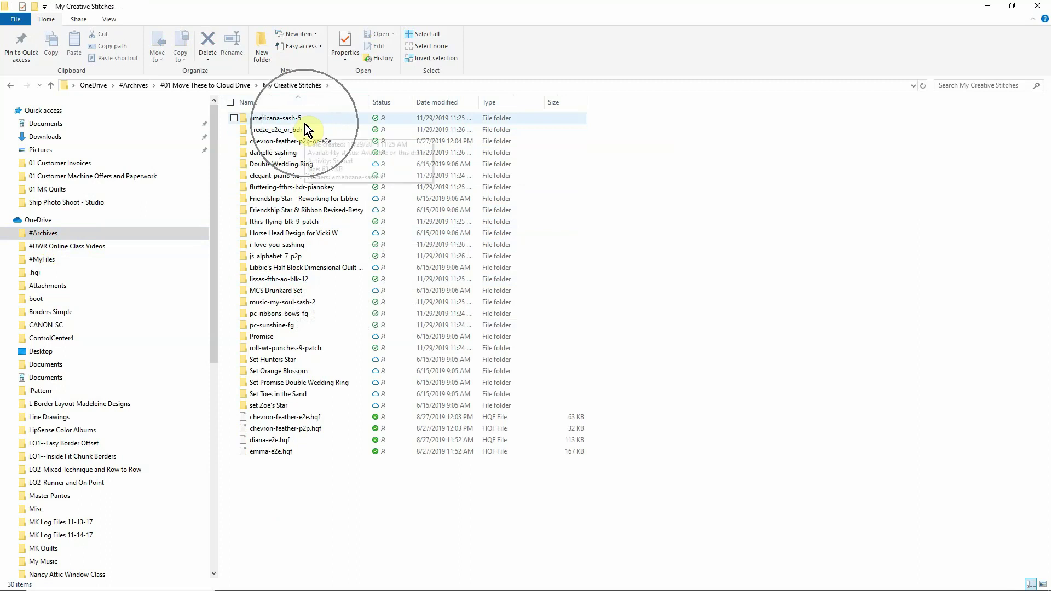
pyautogui.click(305, 89)
pyautogui.click(305, 87)
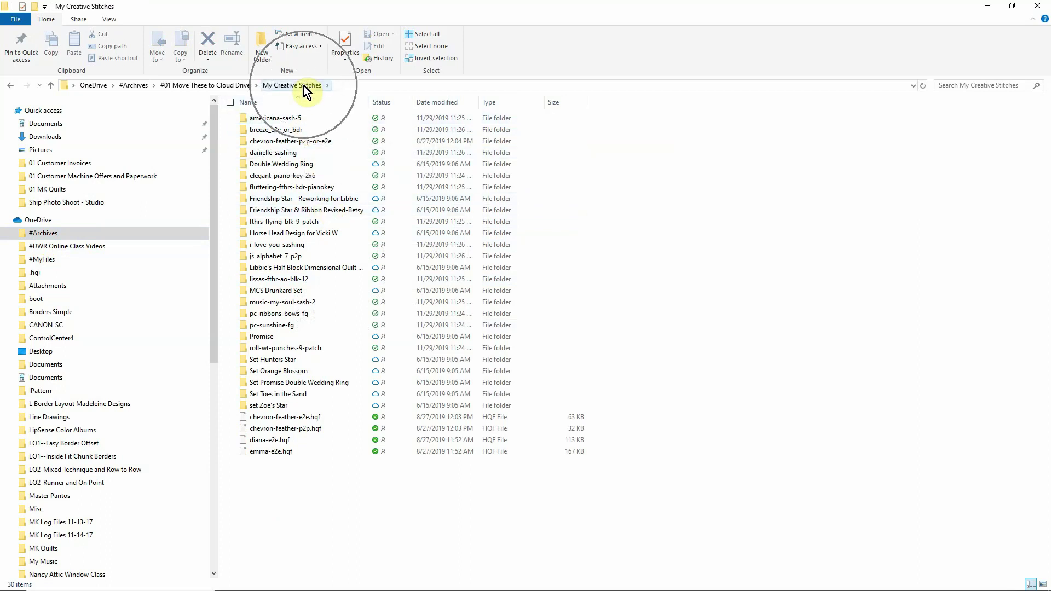
# Restore the My Creative Stitches window to a smaller size, move it aside, and open Downloads in the joyful-block-3.zip window.
pyautogui.click(1012, 6)
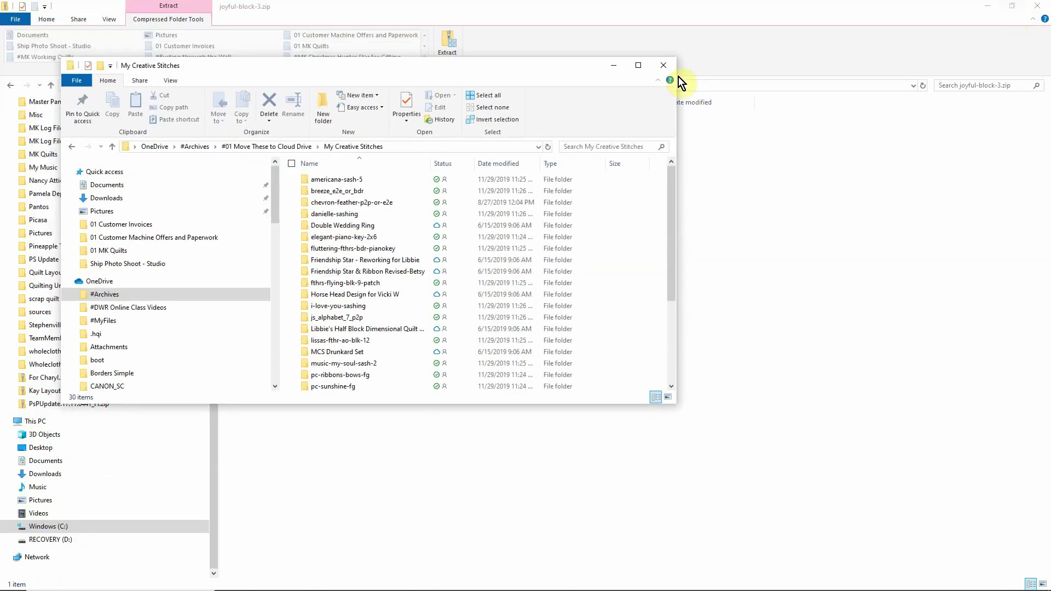
pyautogui.click(557, 64)
pyautogui.moveTo(599, 58); pyautogui.dragTo(903, 70)
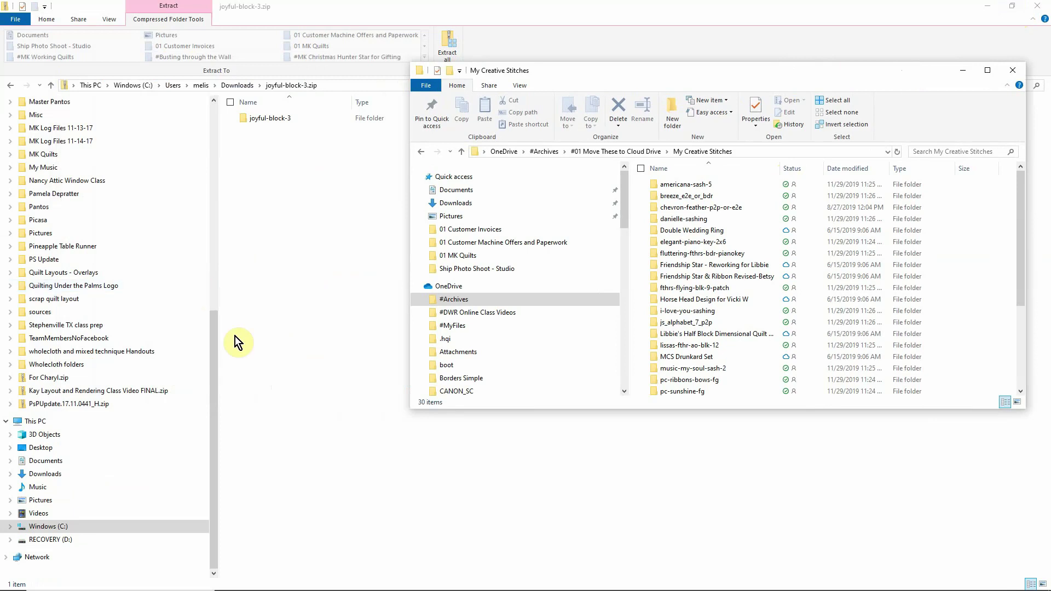
pyautogui.click(214, 470)
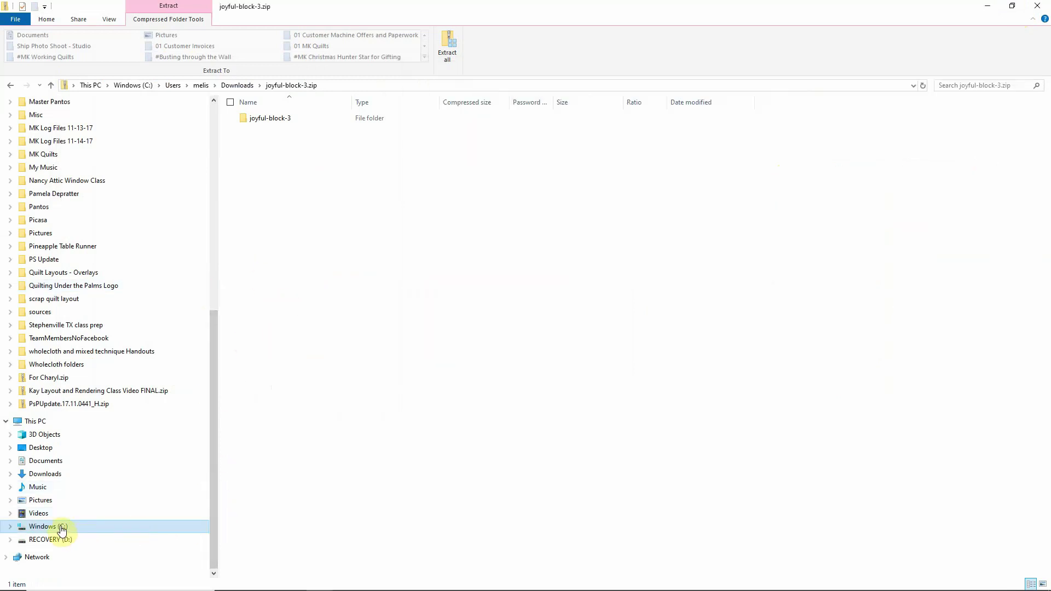
pyautogui.click(55, 475)
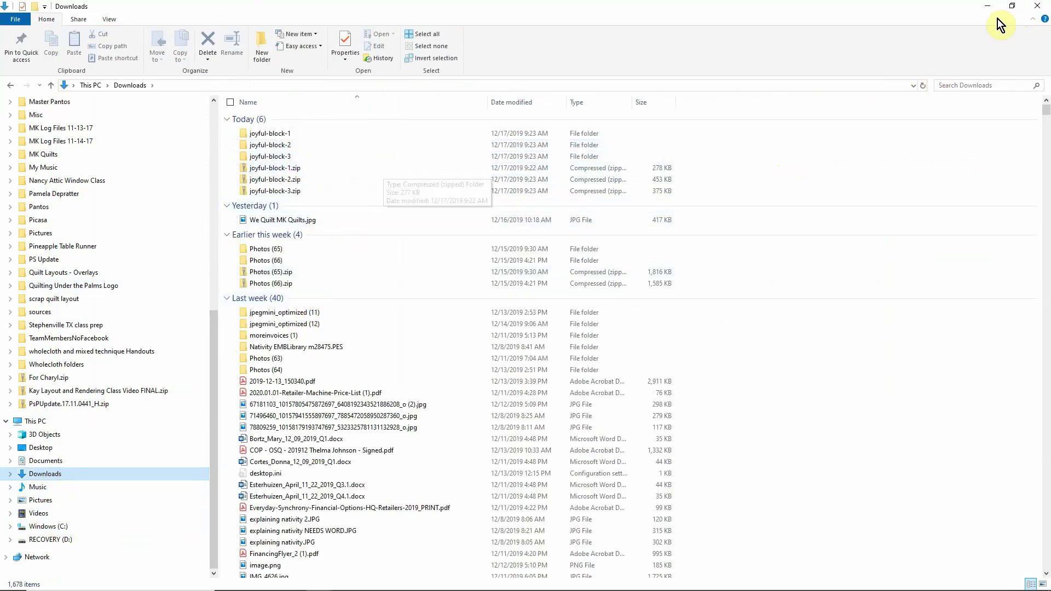
# Restore the Downloads window to a smaller size and arrange it below the My Creative Stitches window so both file lists show.
pyautogui.click(1012, 6)
pyautogui.moveTo(554, 51); pyautogui.dragTo(585, 257)
pyautogui.moveTo(671, 70); pyautogui.dragTo(328, 0)
pyautogui.click(1014, 5)
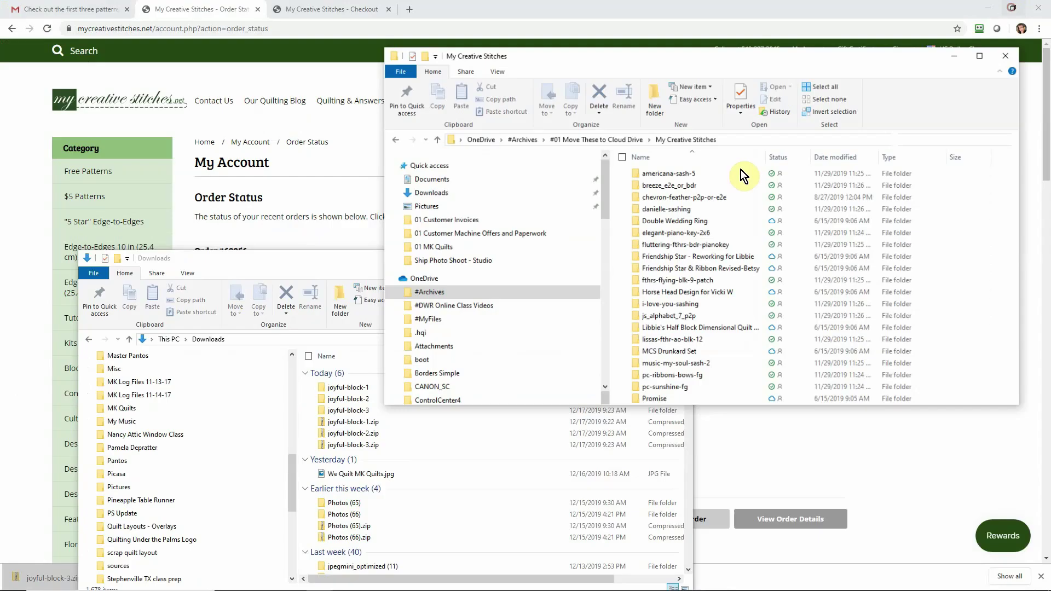
pyautogui.moveTo(626, 59); pyautogui.dragTo(287, 32)
pyautogui.click(439, 422)
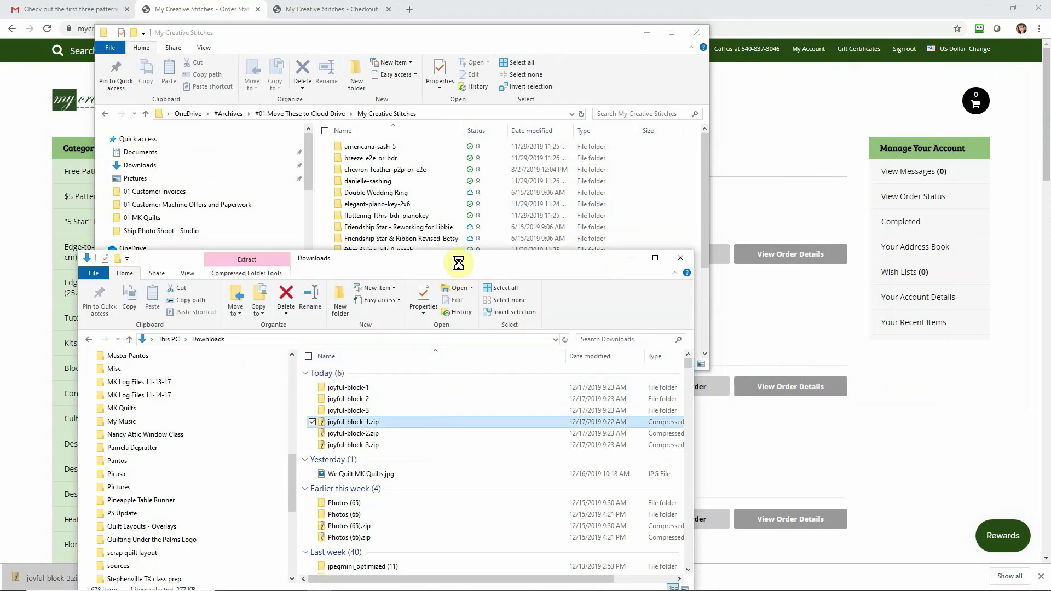
pyautogui.moveTo(554, 251); pyautogui.dragTo(563, 323)
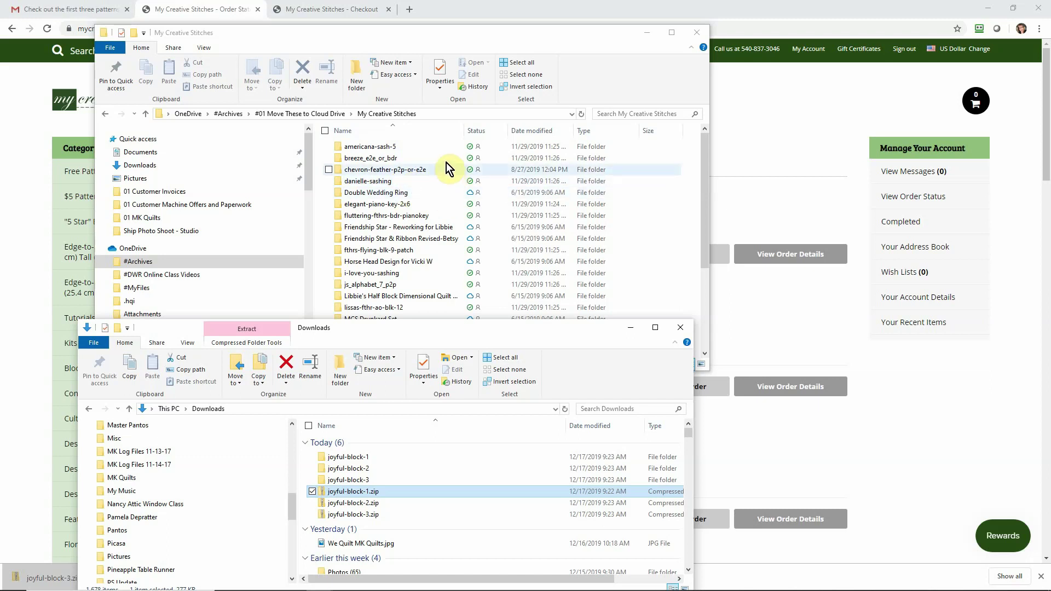
# Create a new folder named "Joyful 12 Days of Christmas 2019" inside My Creative Stitches.
pyautogui.click(445, 114)
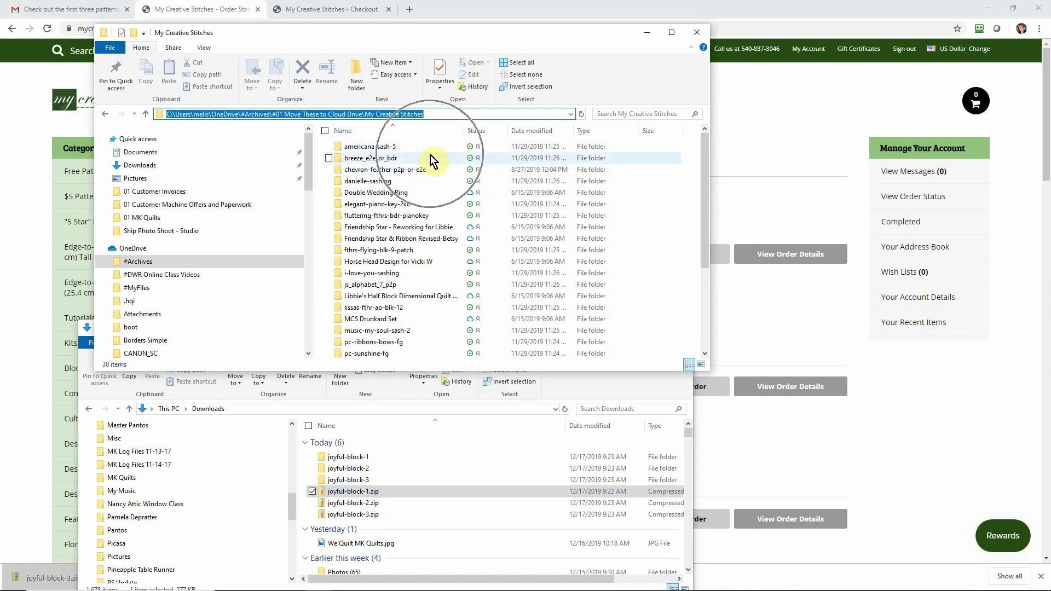
pyautogui.click(358, 87)
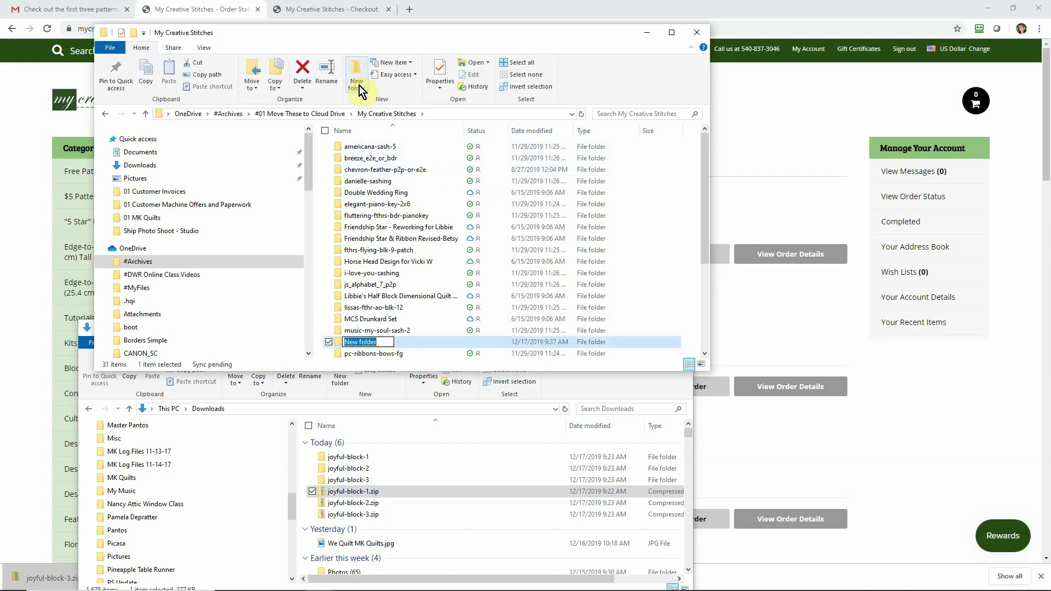
pyautogui.scroll(-2, 317, 247)
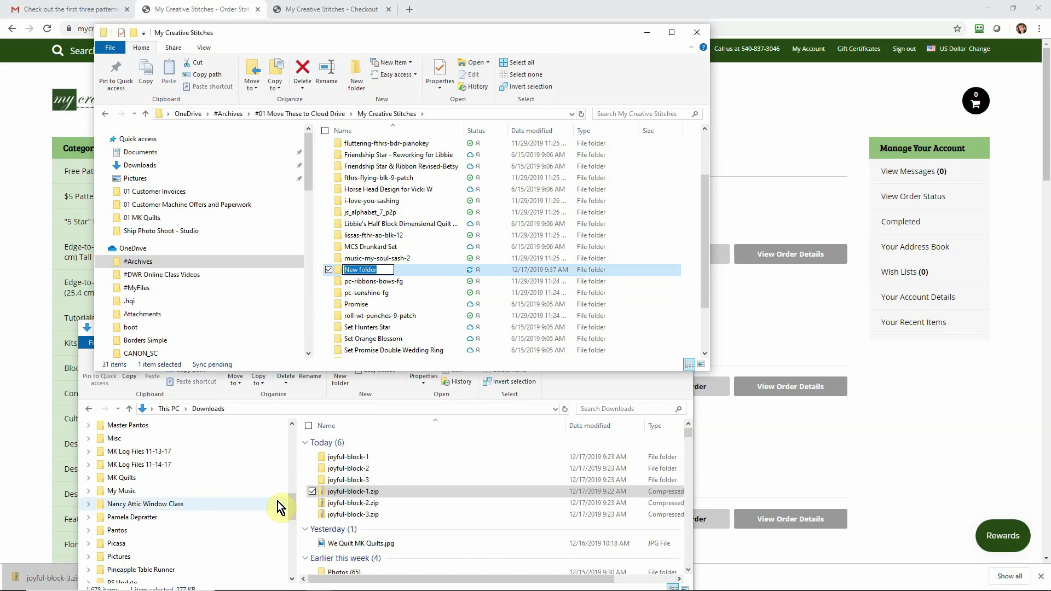
pyautogui.write('Joyful 12 Days of Christmas 2019')
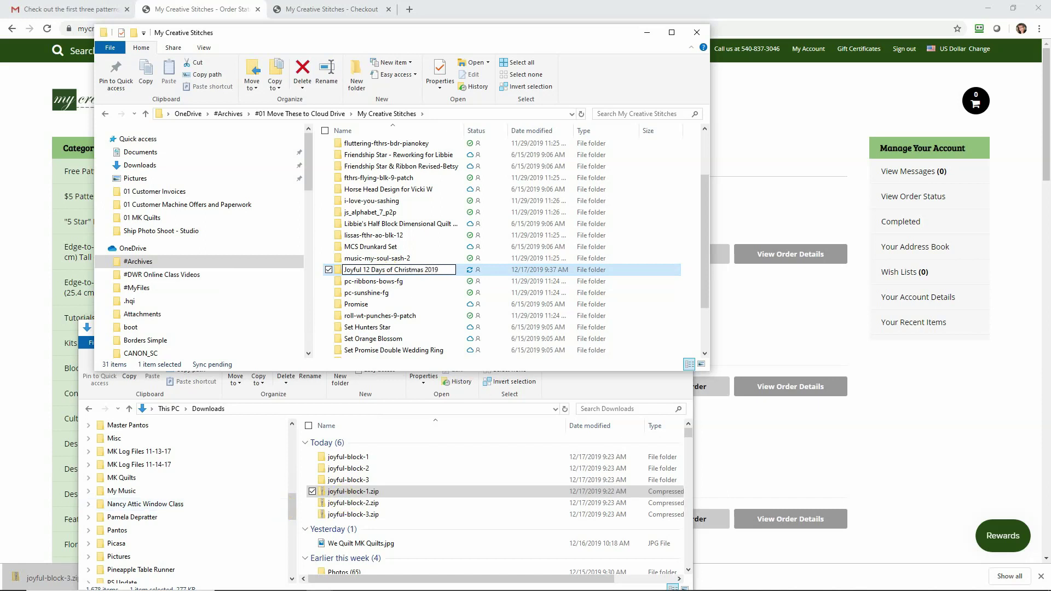
pyautogui.press('Return')
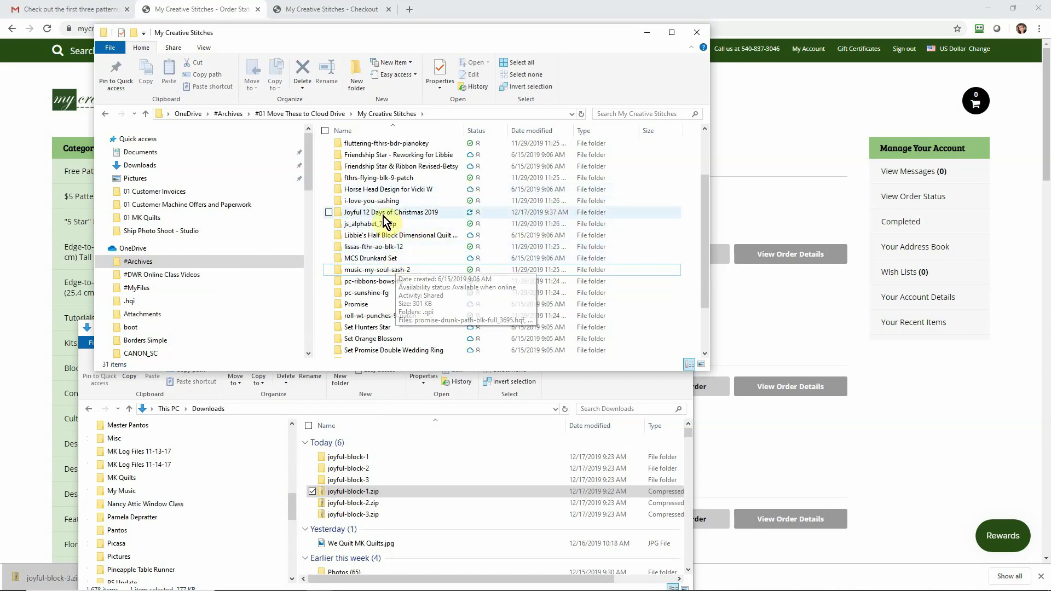
# Open the inner joyful-block-1 folder in Downloads and copy all of its pattern files.
pyautogui.doubleClick(352, 457)
pyautogui.doubleClick(363, 444)
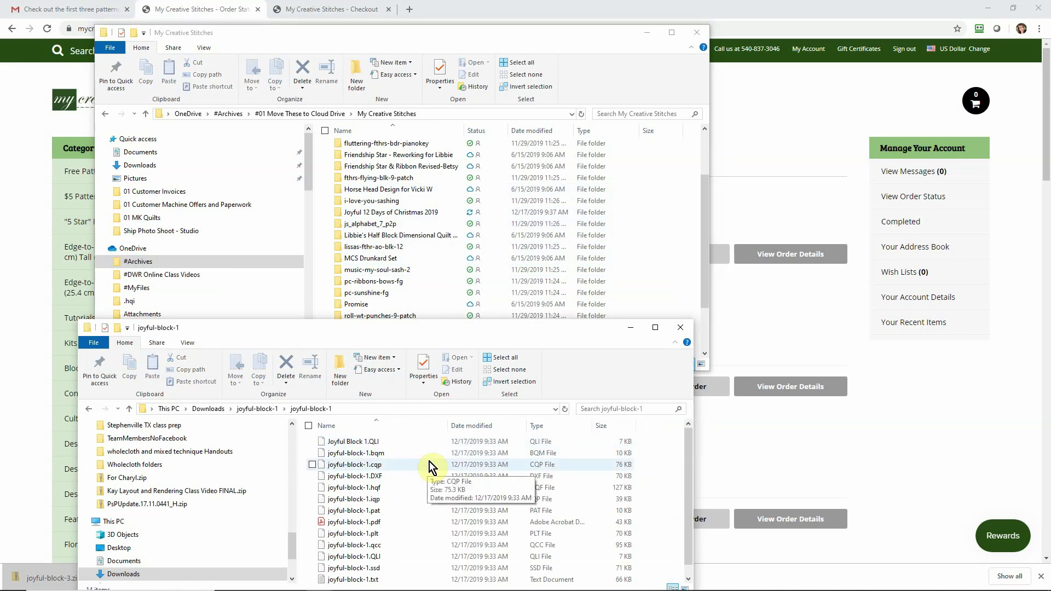
pyautogui.scroll(-1, 429, 462)
pyautogui.click(414, 500)
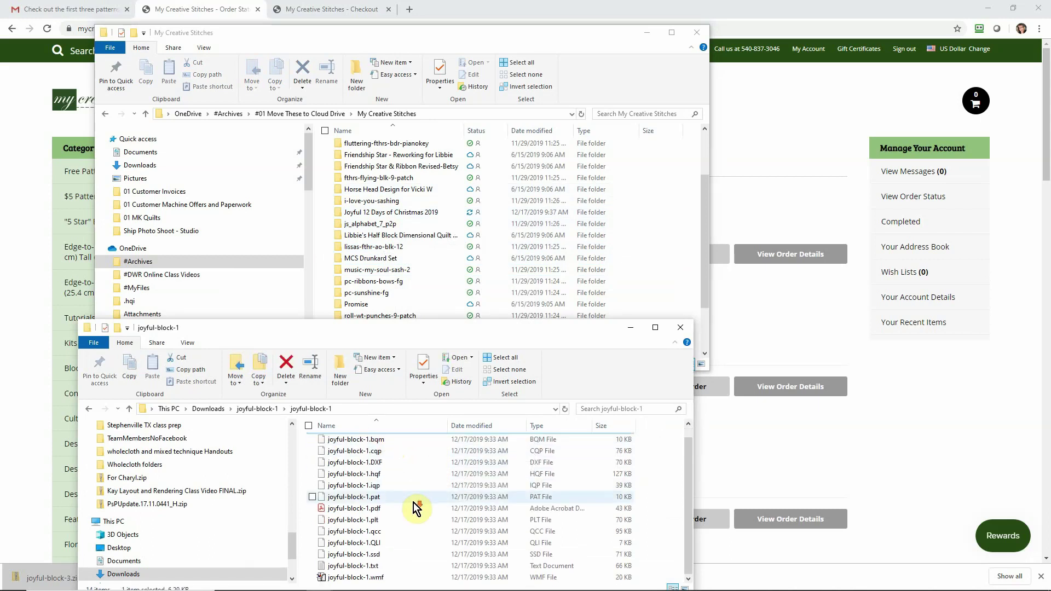
pyautogui.click(397, 577)
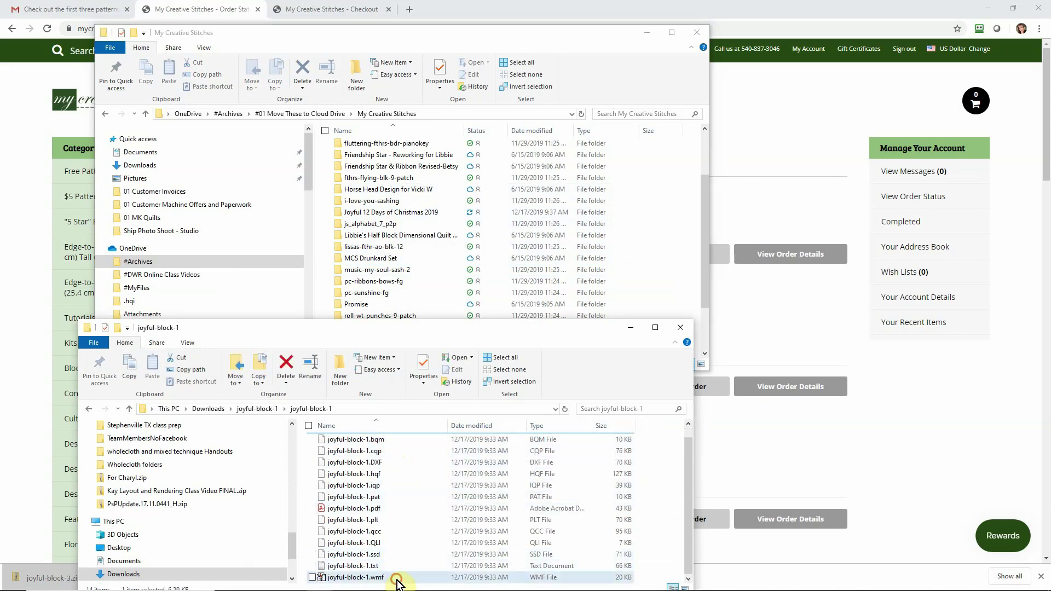
pyautogui.hotkey('ctrl', 'a')
pyautogui.rightClick(392, 536)
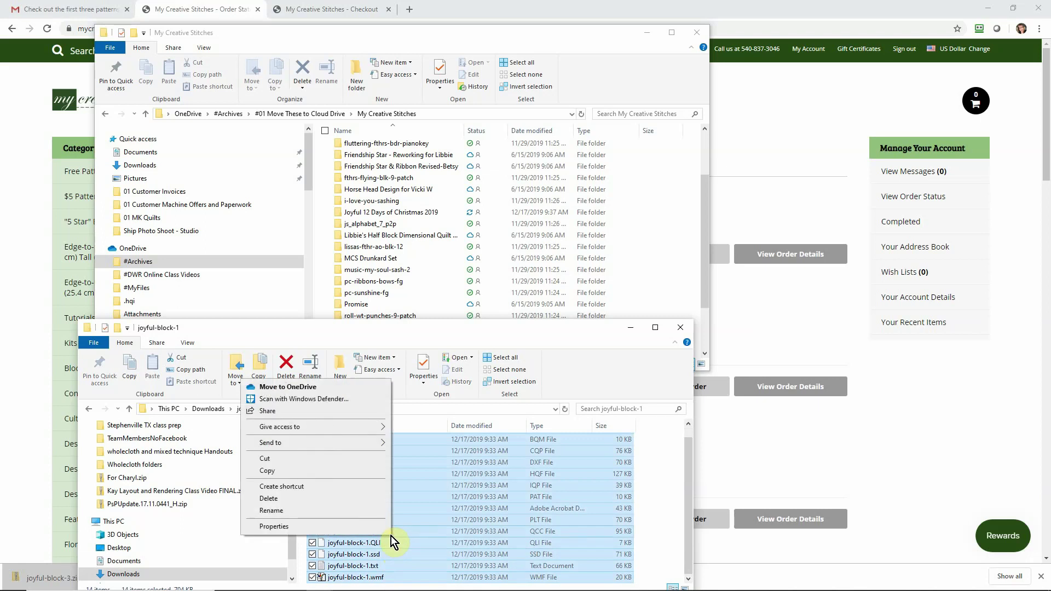
pyautogui.click(276, 471)
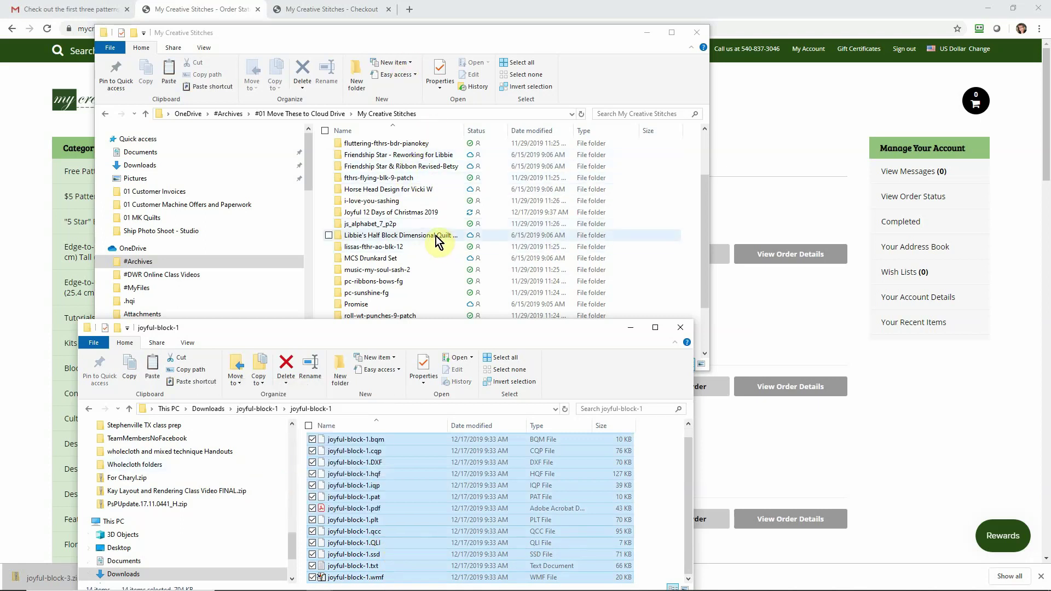
# Paste the copied joyful-block-1 files into the Joyful 12 Days of Christmas 2019 folder.
pyautogui.click(377, 213)
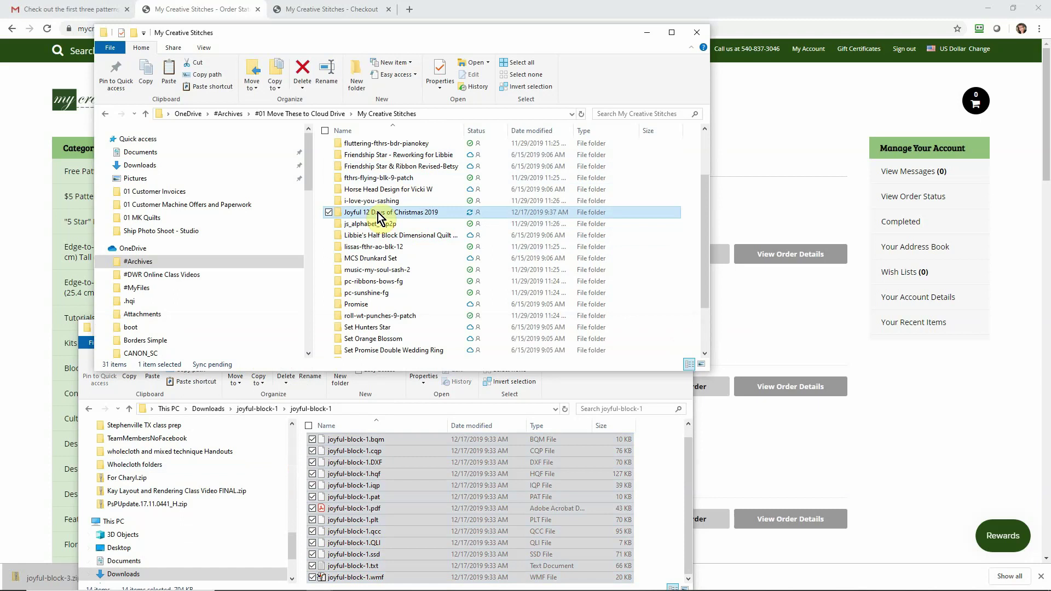
pyautogui.doubleClick(377, 213)
pyautogui.rightClick(378, 212)
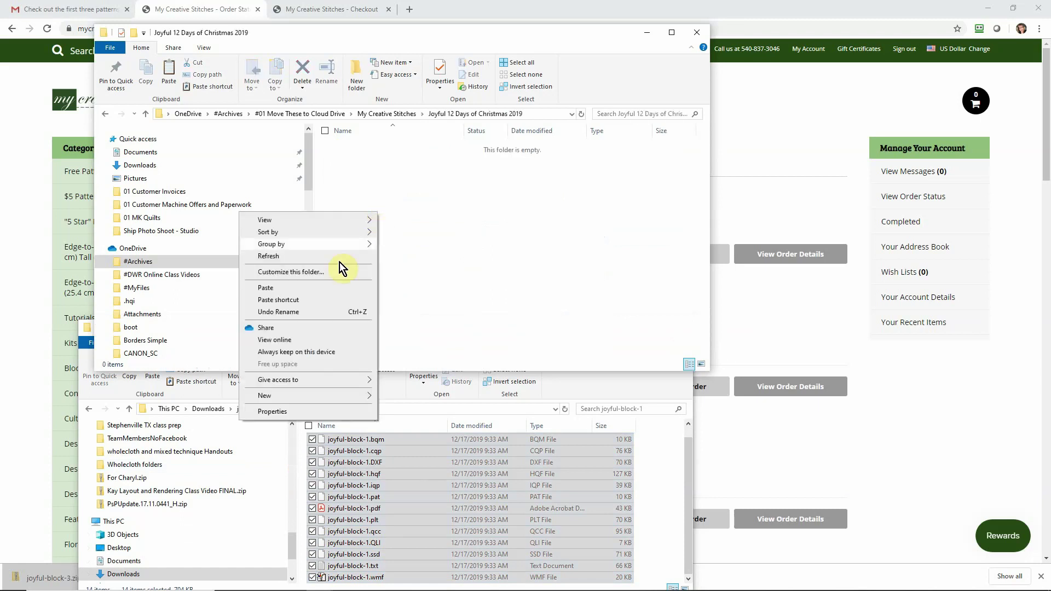
pyautogui.click(314, 288)
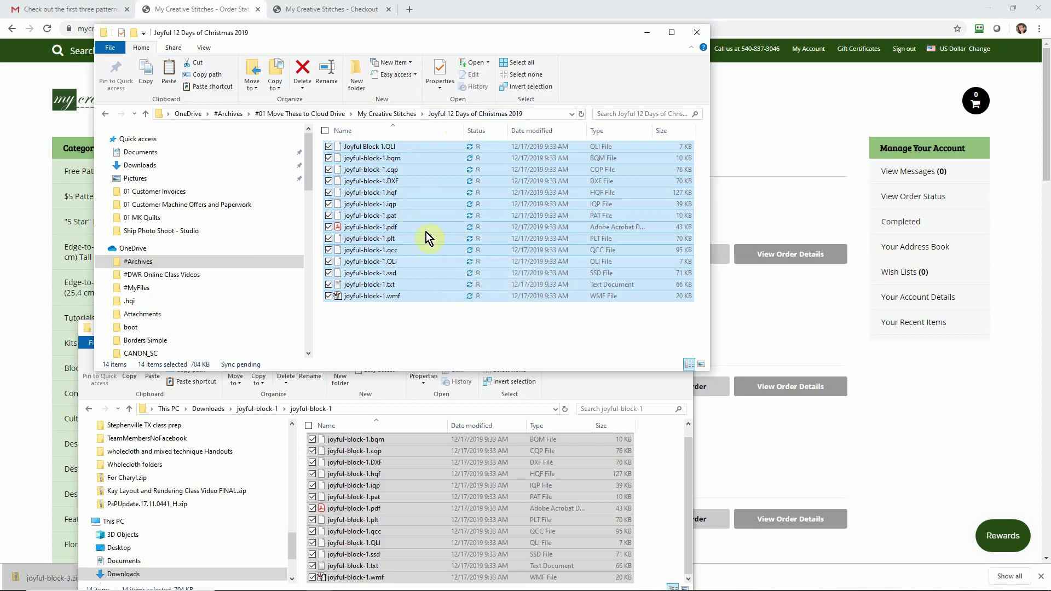
pyautogui.moveTo(420, 182); pyautogui.dragTo(434, 192)
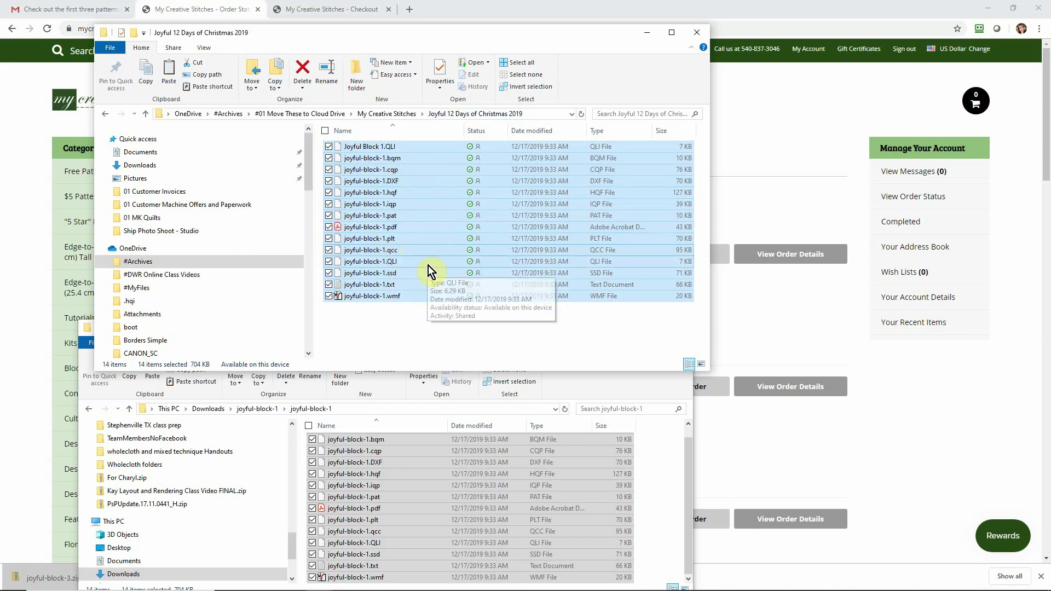
# Go back to Downloads, open the inner joyful-block-2 folder and copy all of its pattern files.
pyautogui.click(655, 442)
pyautogui.click(256, 409)
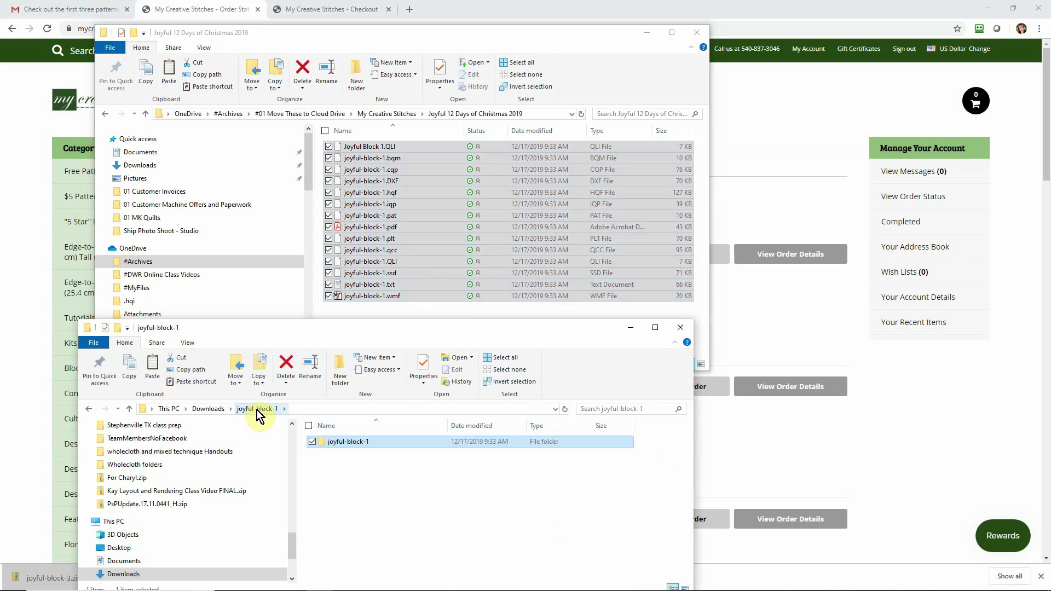
pyautogui.click(219, 408)
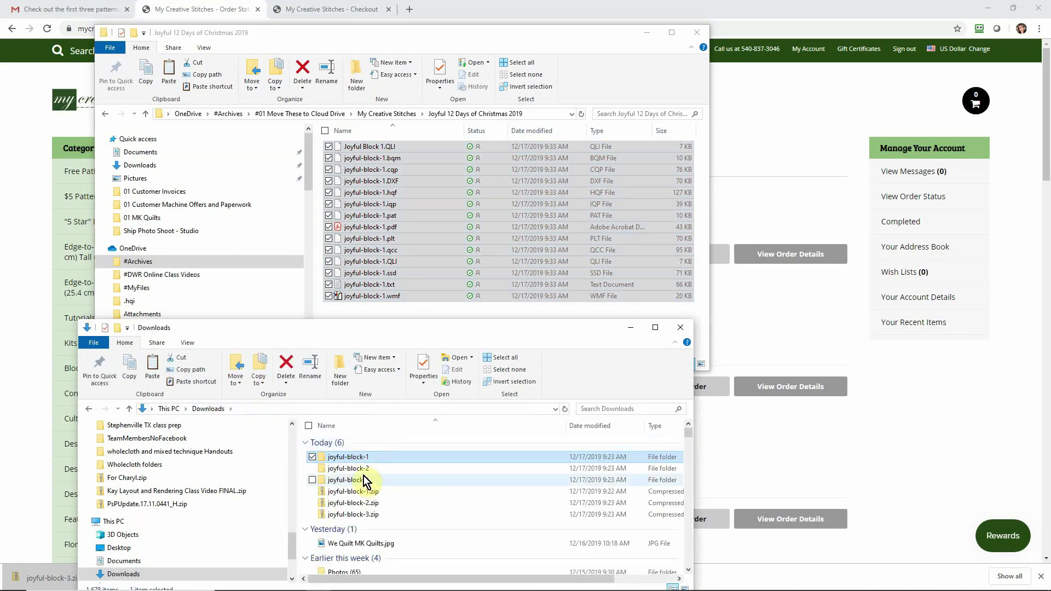
pyautogui.doubleClick(361, 469)
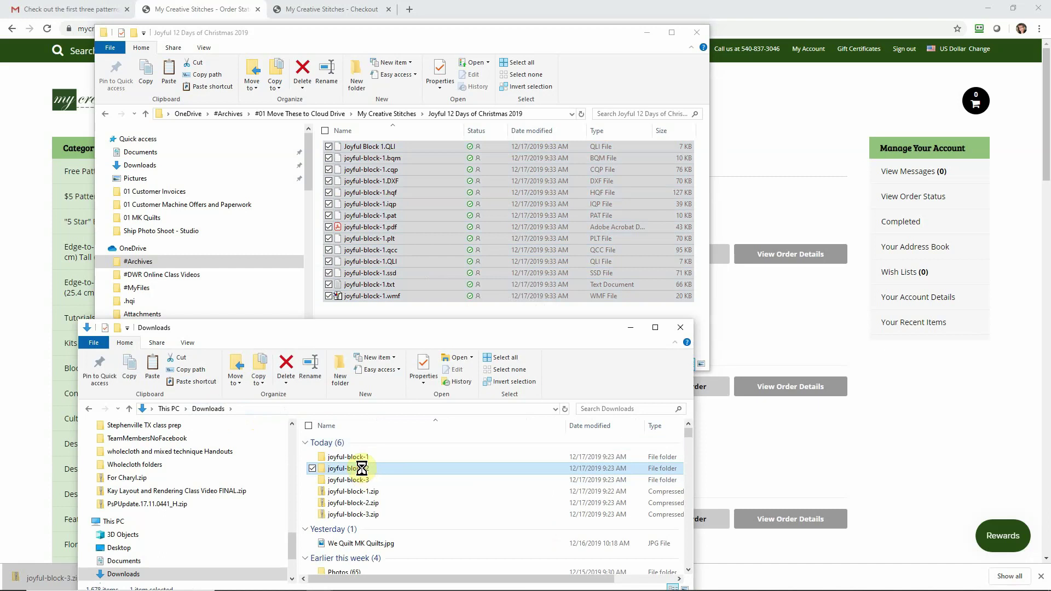
pyautogui.doubleClick(358, 443)
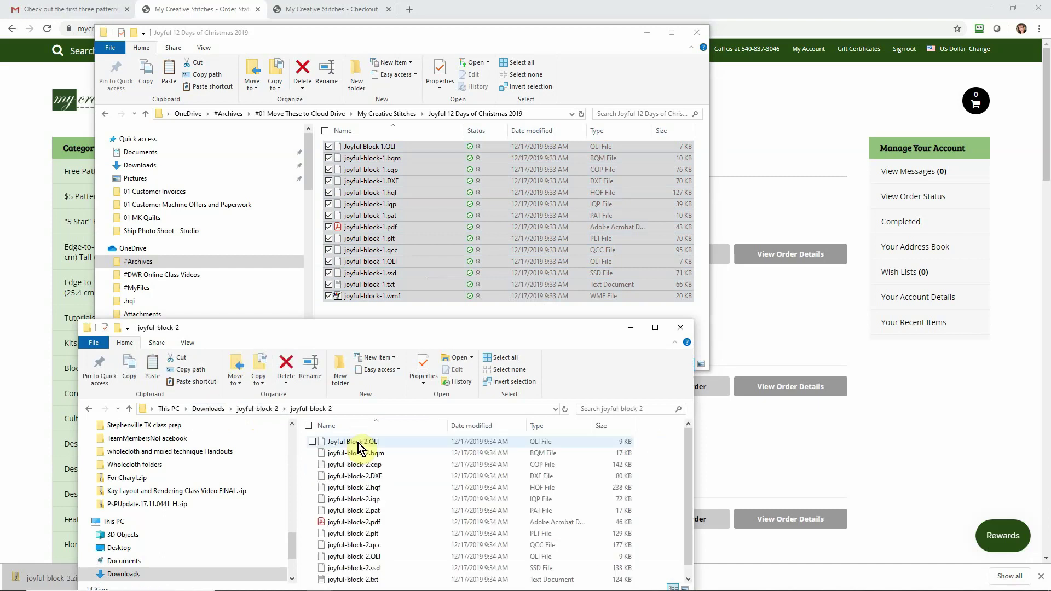
pyautogui.click(387, 444)
pyautogui.scroll(-1, 416, 524)
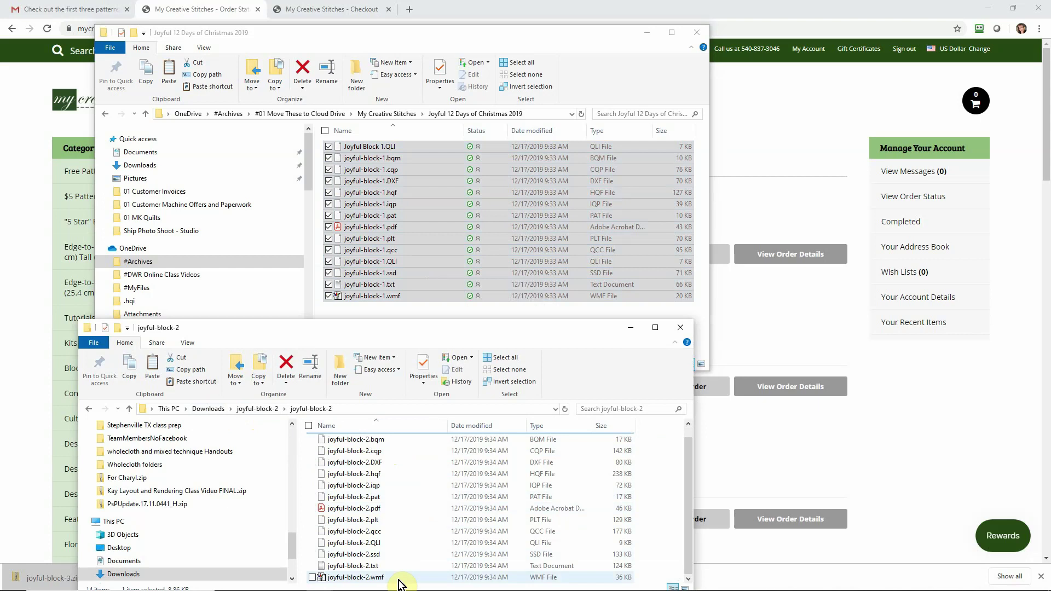
pyautogui.keyDown('shift'); pyautogui.click(399, 577); pyautogui.keyUp('shift')
pyautogui.rightClick(395, 512)
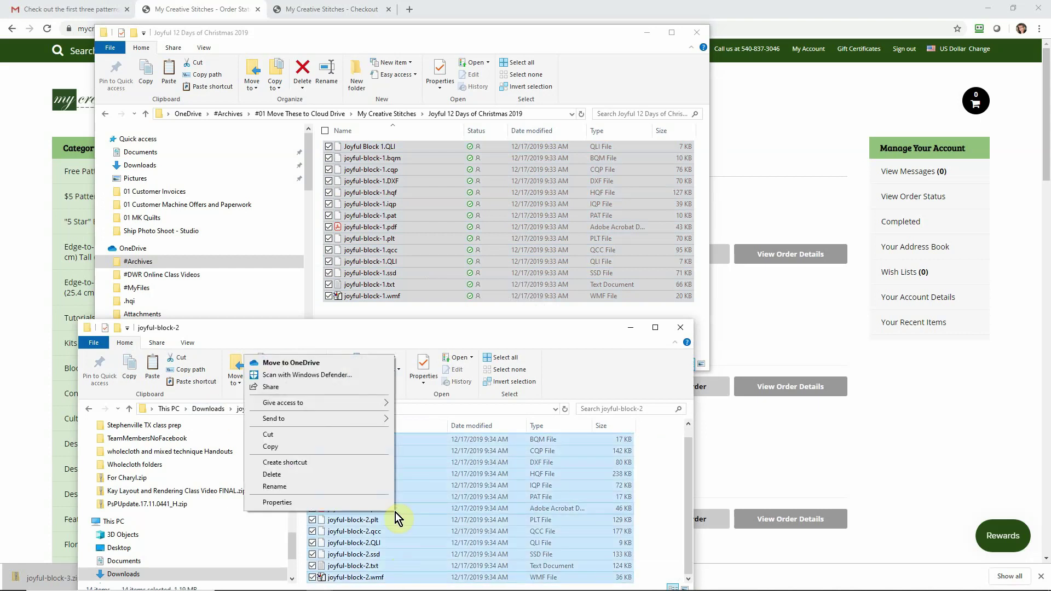
pyautogui.click(274, 448)
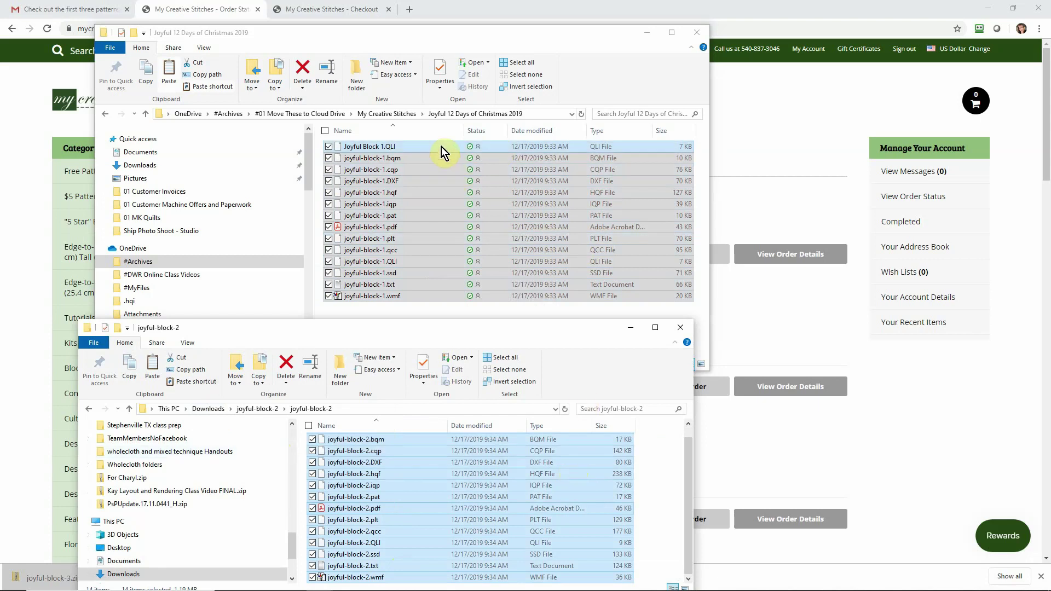
# Paste the copied joyful-block-2 files into the Joyful 12 Days of Christmas 2019 folder.
pyautogui.click(438, 171)
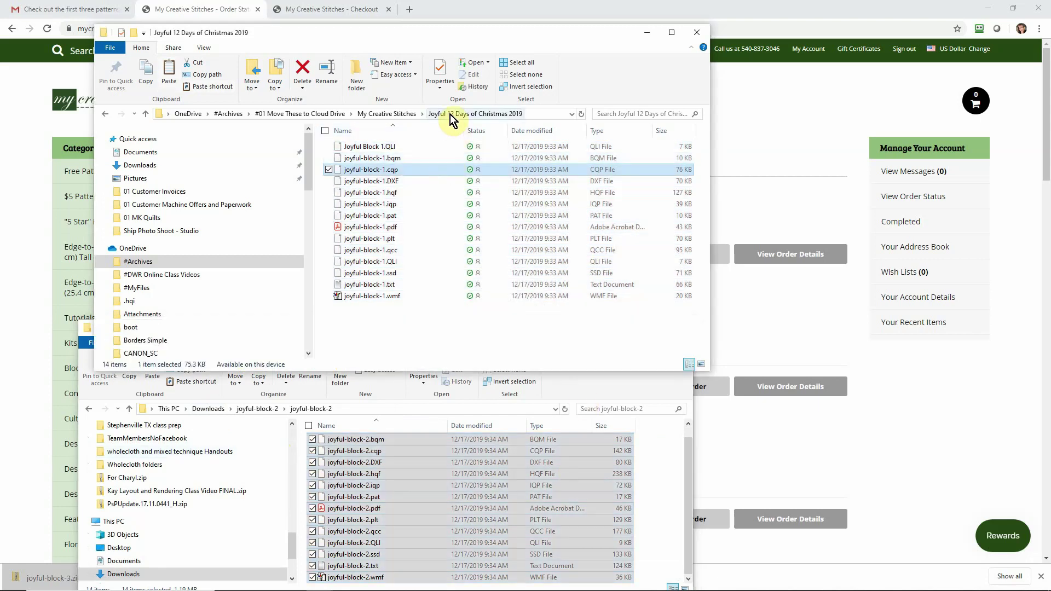
pyautogui.rightClick(453, 169)
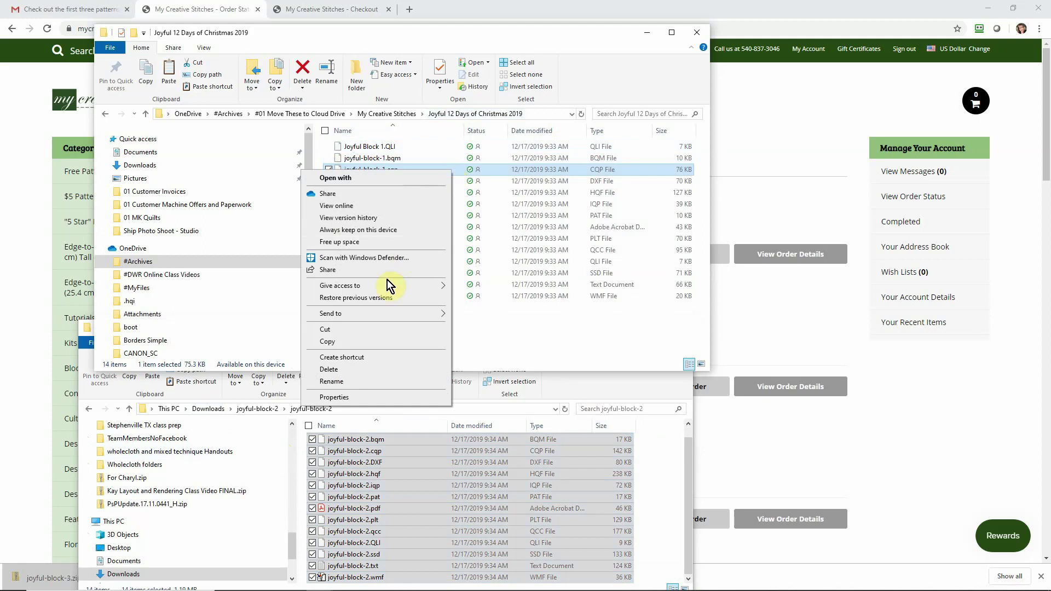
pyautogui.click(600, 317)
pyautogui.rightClick(596, 314)
pyautogui.click(504, 391)
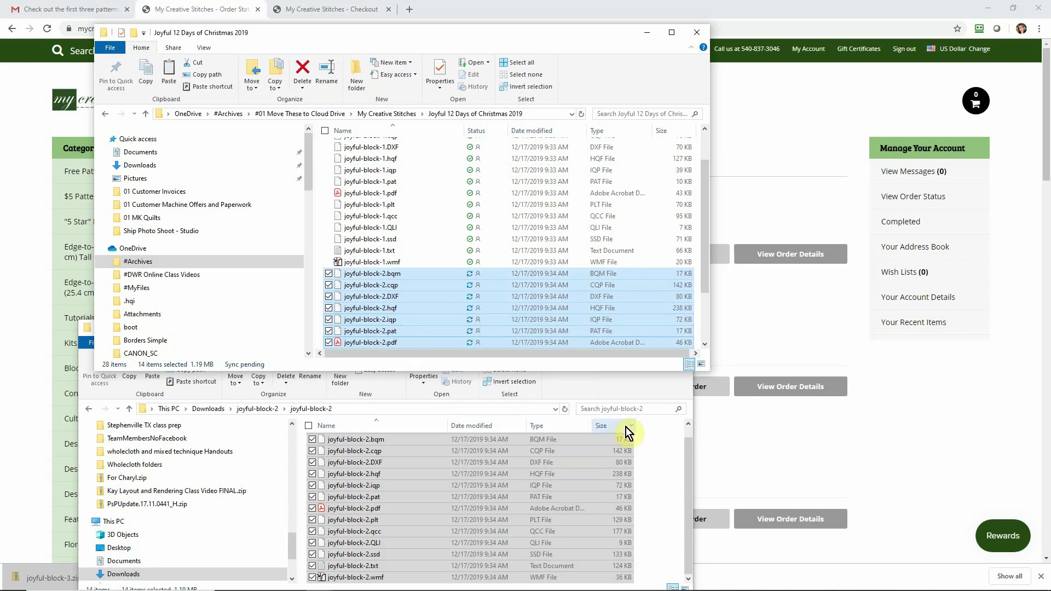
# Go back to Downloads, open the inner joyful-block-3 folder and copy all of its pattern files.
pyautogui.click(669, 432)
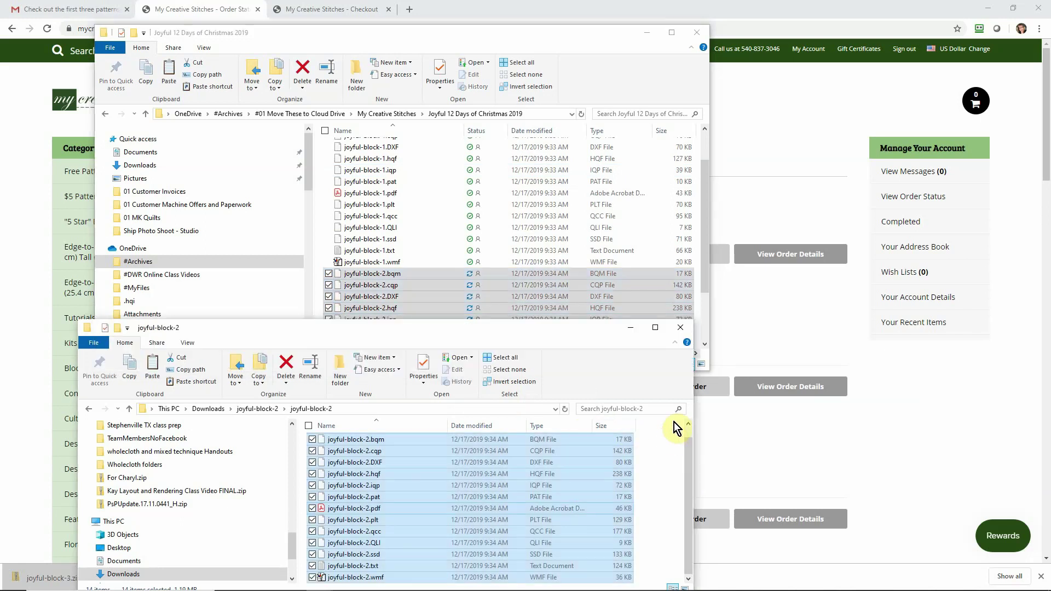
pyautogui.click(212, 410)
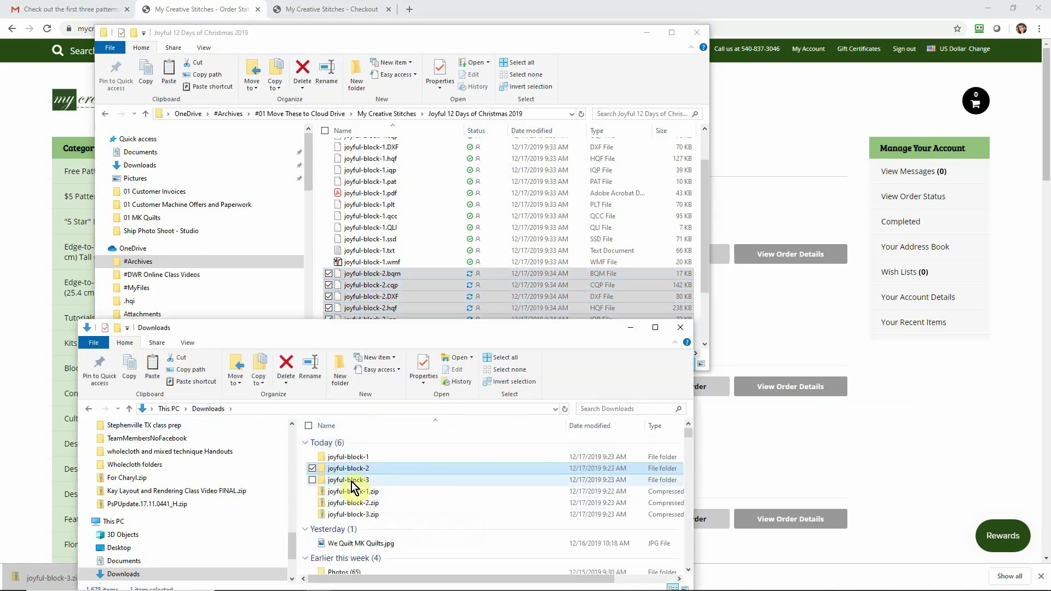
pyautogui.click(351, 480)
pyautogui.doubleClick(348, 442)
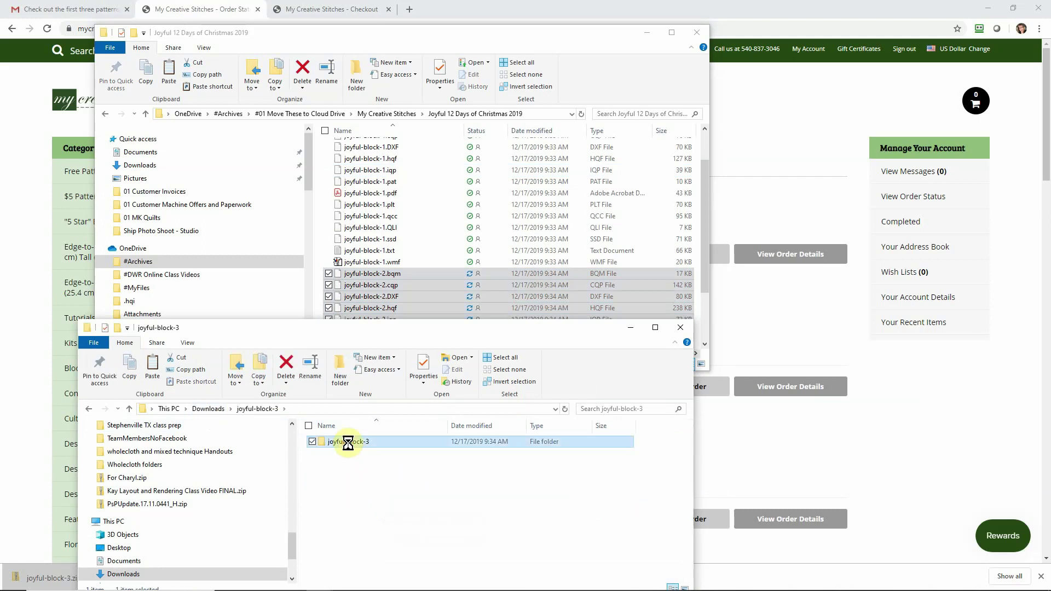
pyautogui.click(387, 442)
pyautogui.scroll(-1, 412, 493)
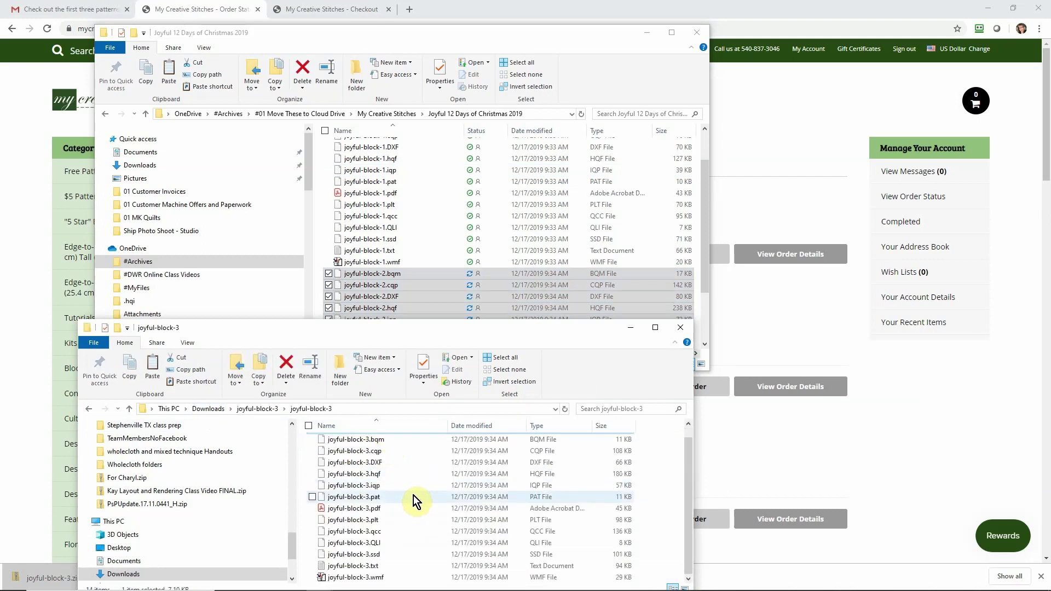
pyautogui.hotkey('ctrl', 'a')
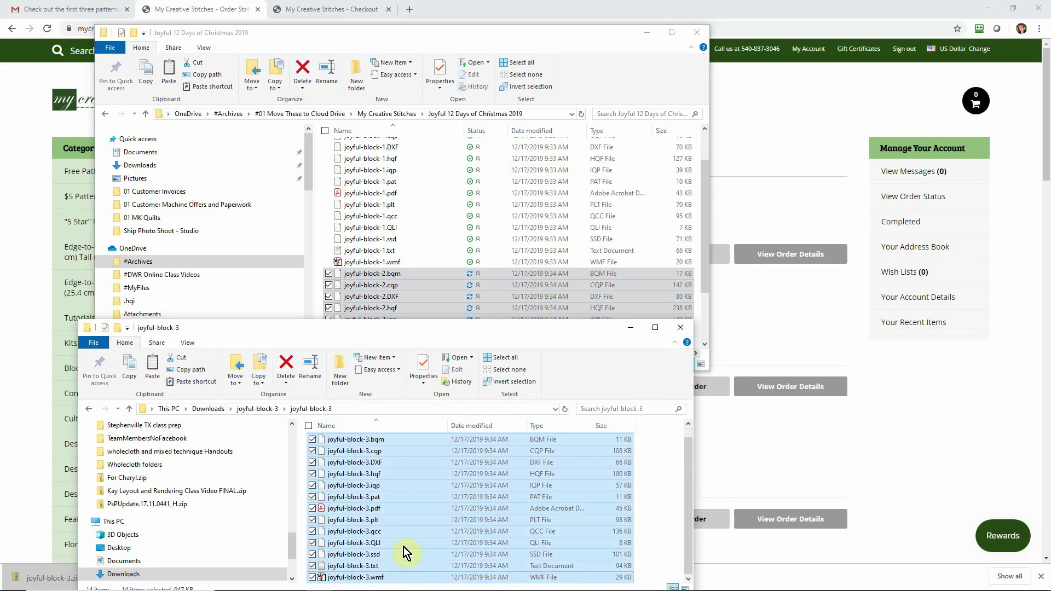
pyautogui.rightClick(405, 523)
pyautogui.click(304, 459)
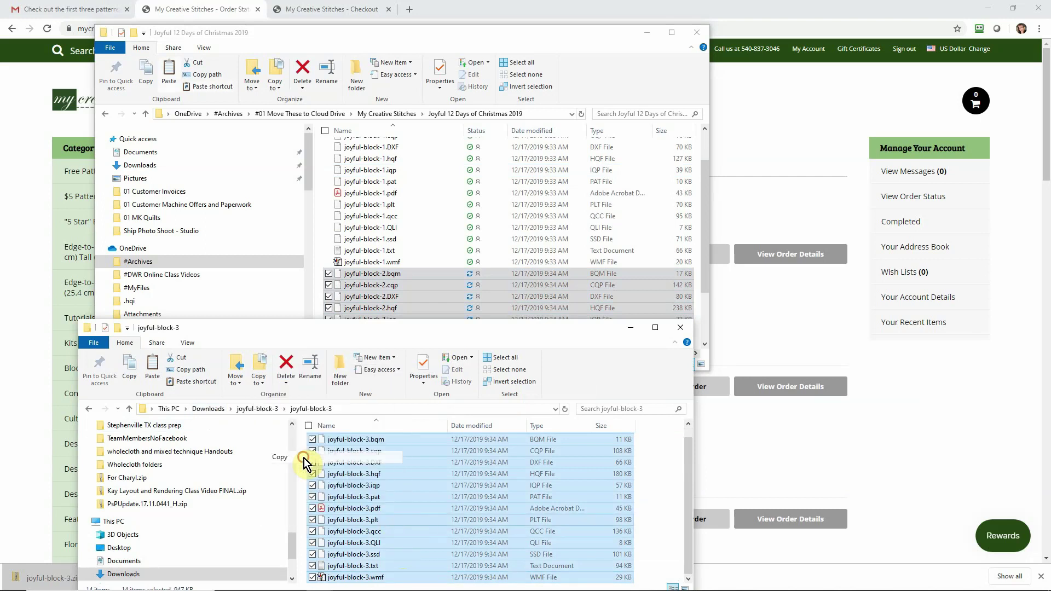
# Paste the copied joyful-block-3 files into the Joyful 12 Days of Christmas 2019 folder.
pyautogui.click(435, 193)
pyautogui.scroll(-2, 621, 296)
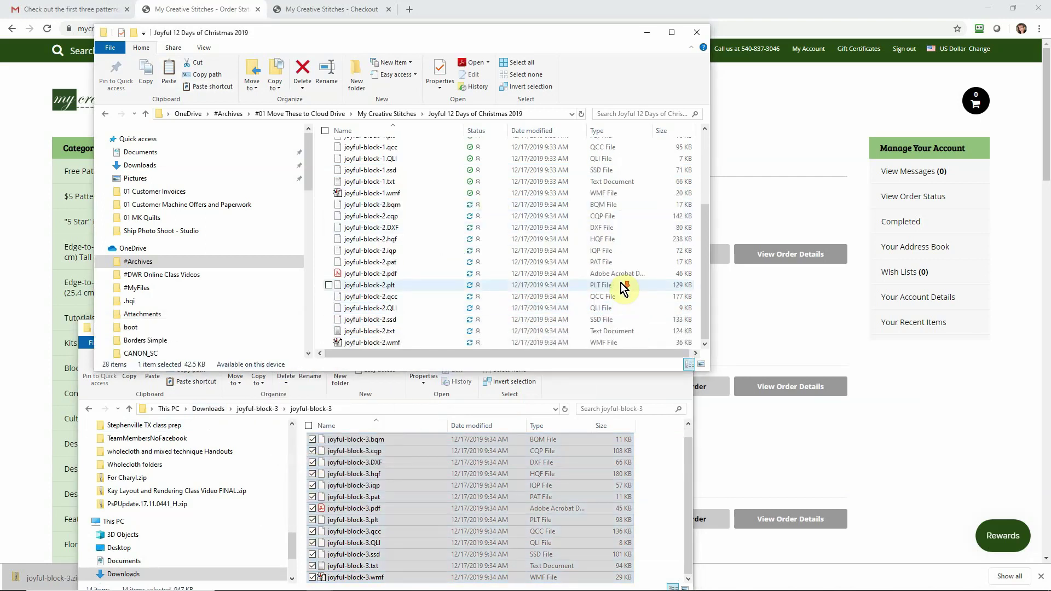
pyautogui.rightClick(627, 292)
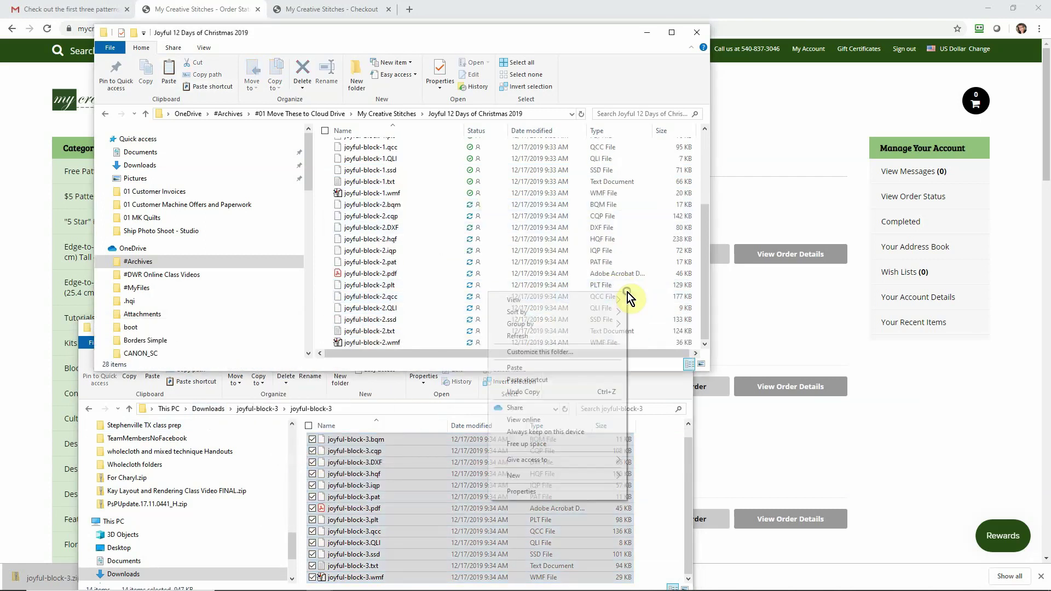
pyautogui.click(522, 367)
pyautogui.scroll(4, 471, 279)
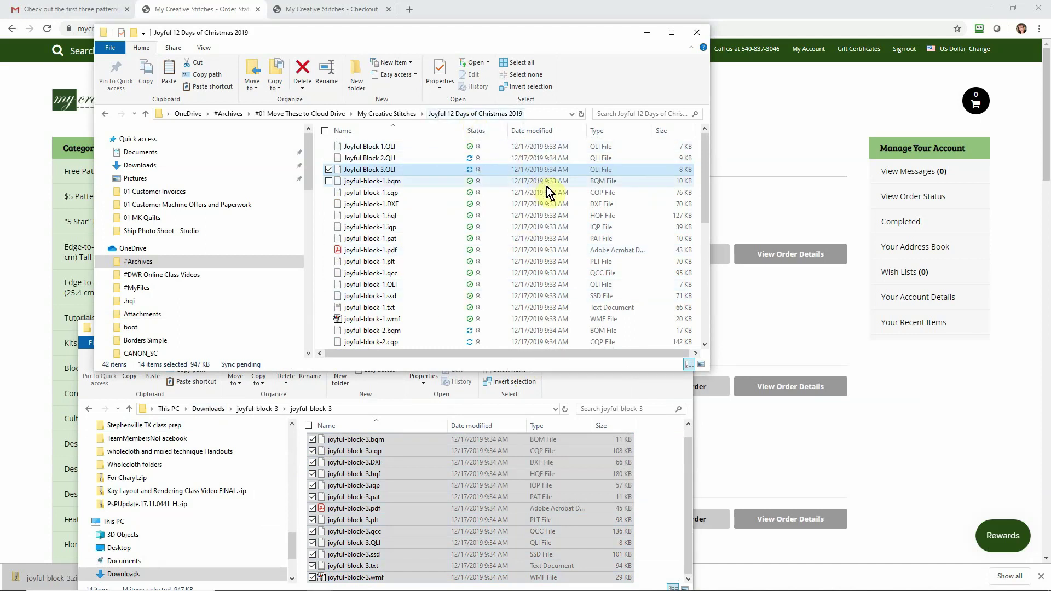
# Maximize the Joyful 12 Days of Christmas 2019 window and sort its files by type.
pyautogui.click(672, 34)
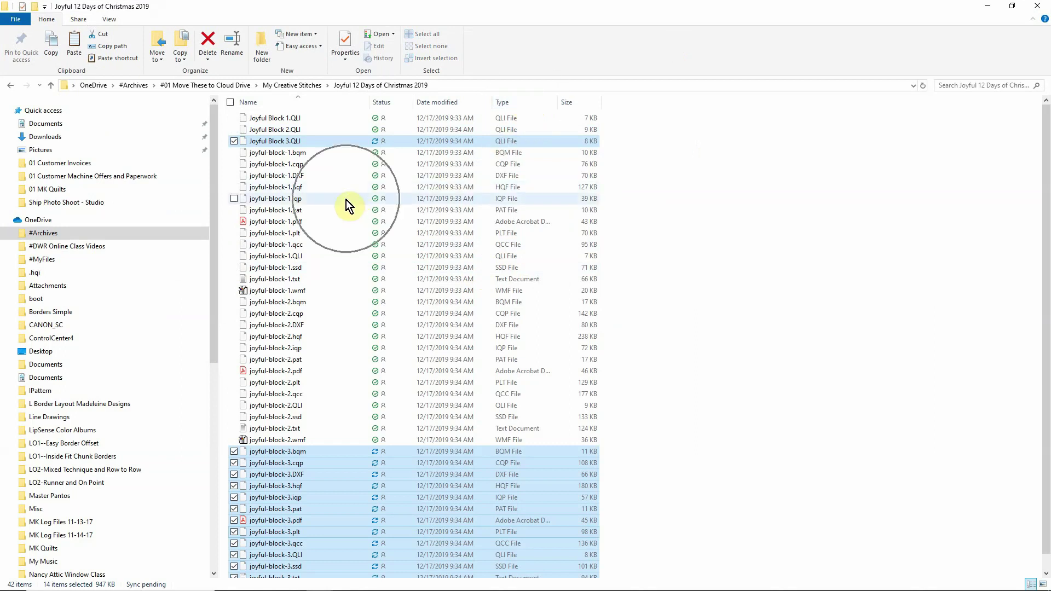
pyautogui.click(522, 107)
pyautogui.click(522, 108)
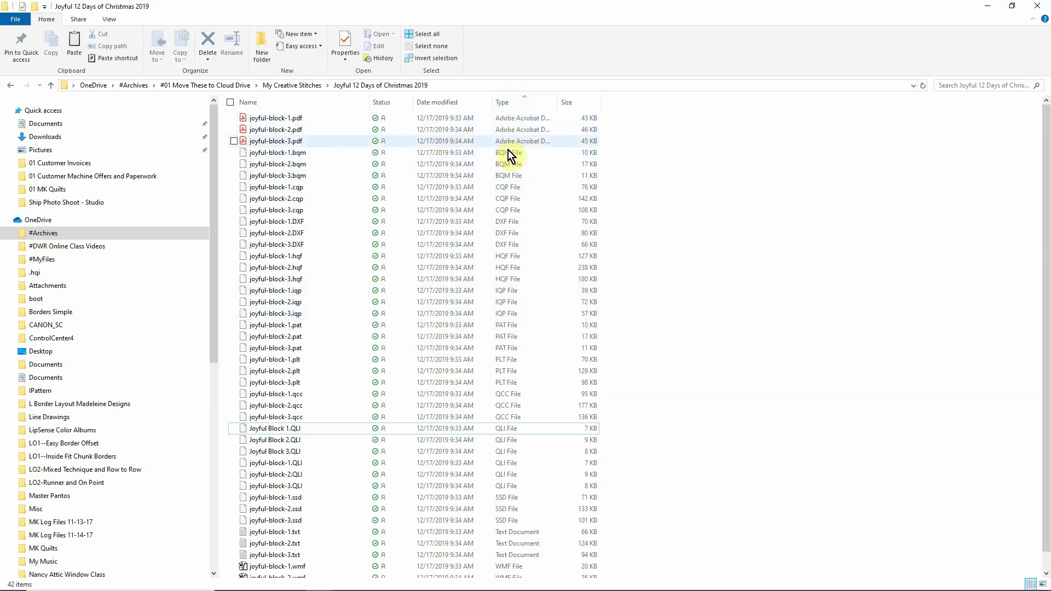
# Copy the three HQF files, joyful-block-1.hqf, joyful-block-2.hqf and joyful-block-3.hqf.
pyautogui.click(517, 258)
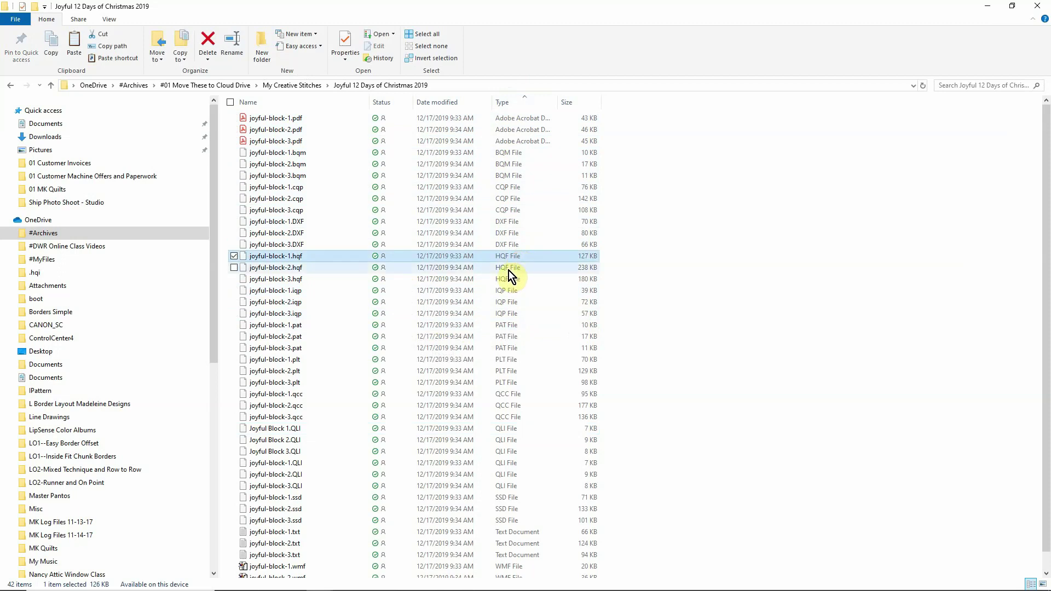
pyautogui.keyDown('ctrl'); pyautogui.click(508, 270); pyautogui.keyUp('ctrl')
pyautogui.keyDown('ctrl'); pyautogui.click(513, 281); pyautogui.keyUp('ctrl')
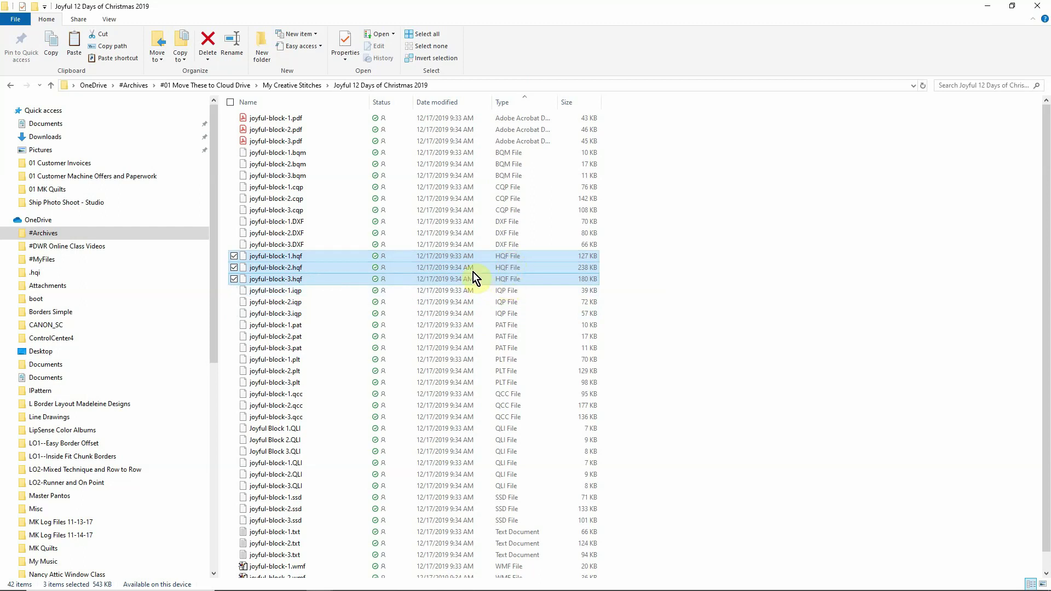
pyautogui.rightClick(351, 268)
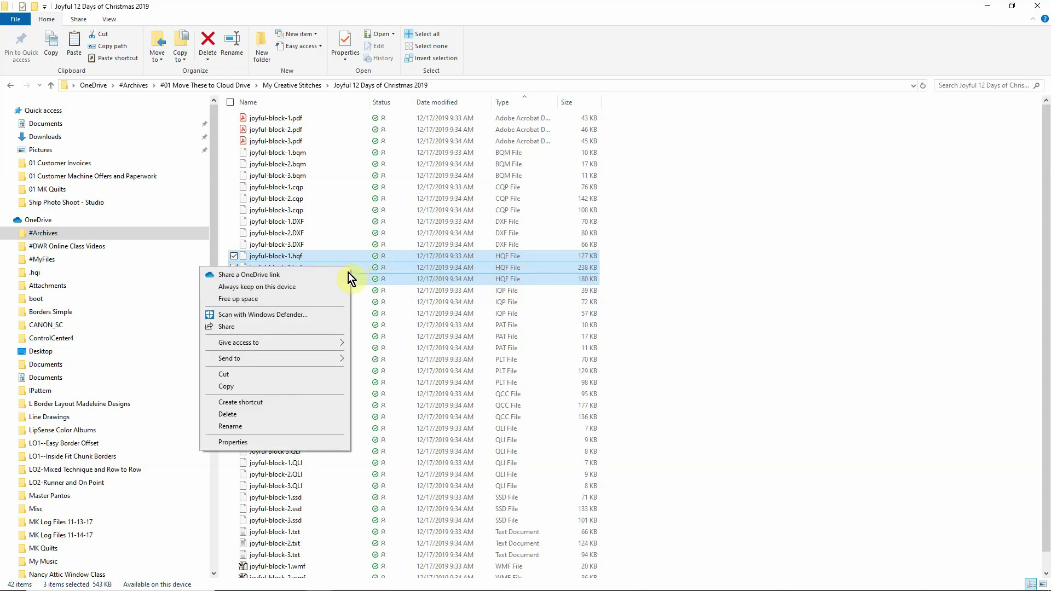
pyautogui.click(236, 385)
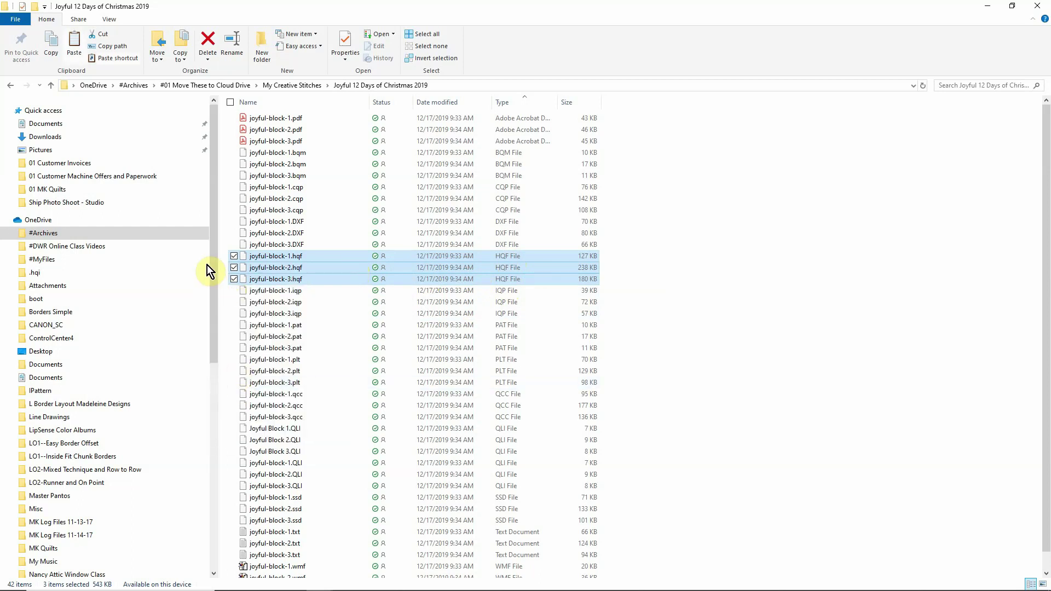
# Open the 01 blocks folder under #MK Purchased Designs, My Creative Stitches Designs on the C: drive.
pyautogui.moveTo(212, 251); pyautogui.dragTo(218, 460)
pyautogui.click(60, 527)
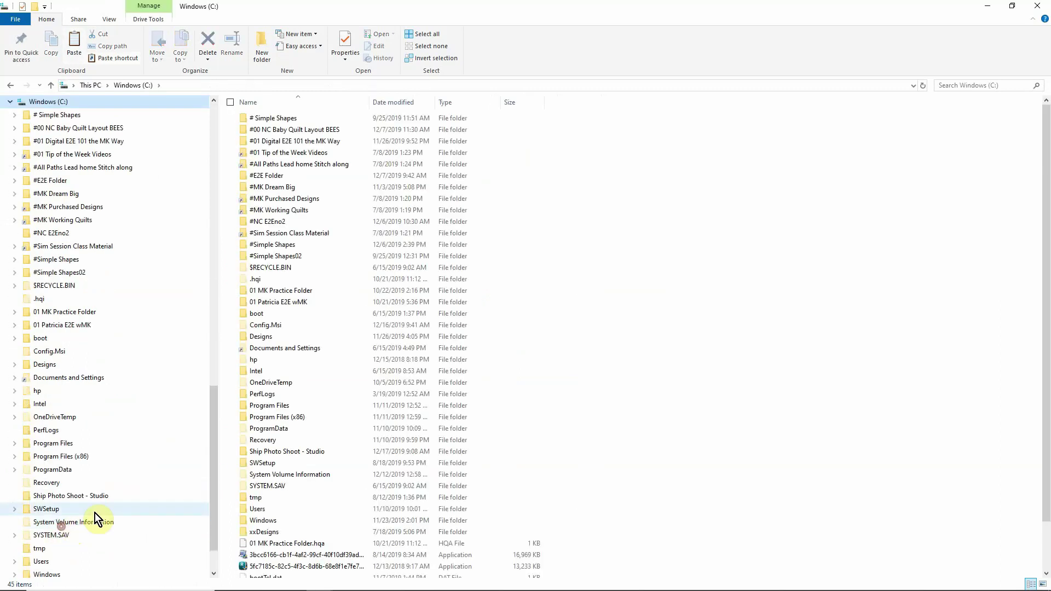
pyautogui.click(273, 199)
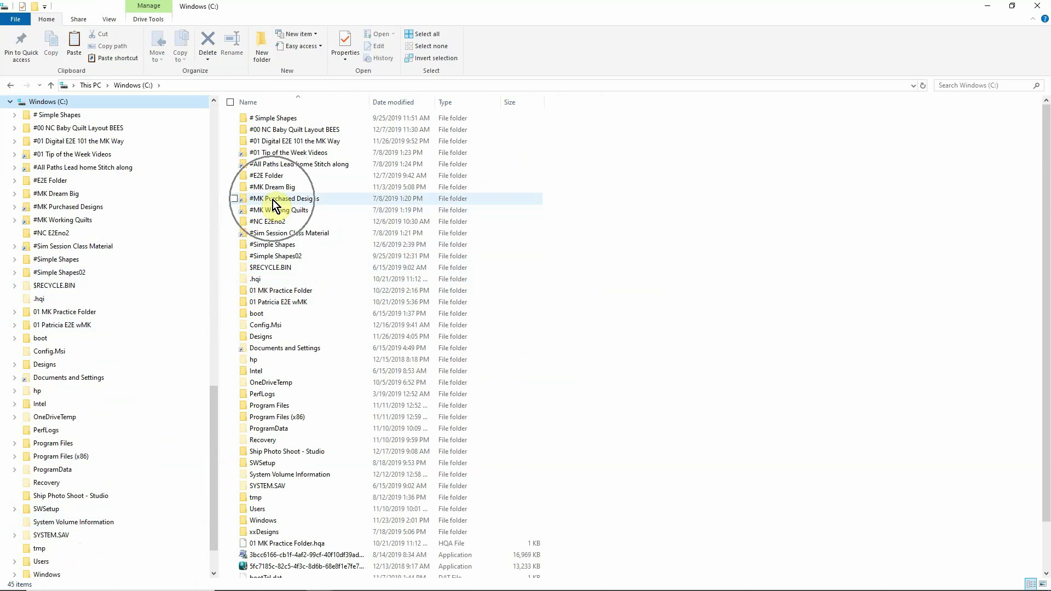
pyautogui.doubleClick(273, 198)
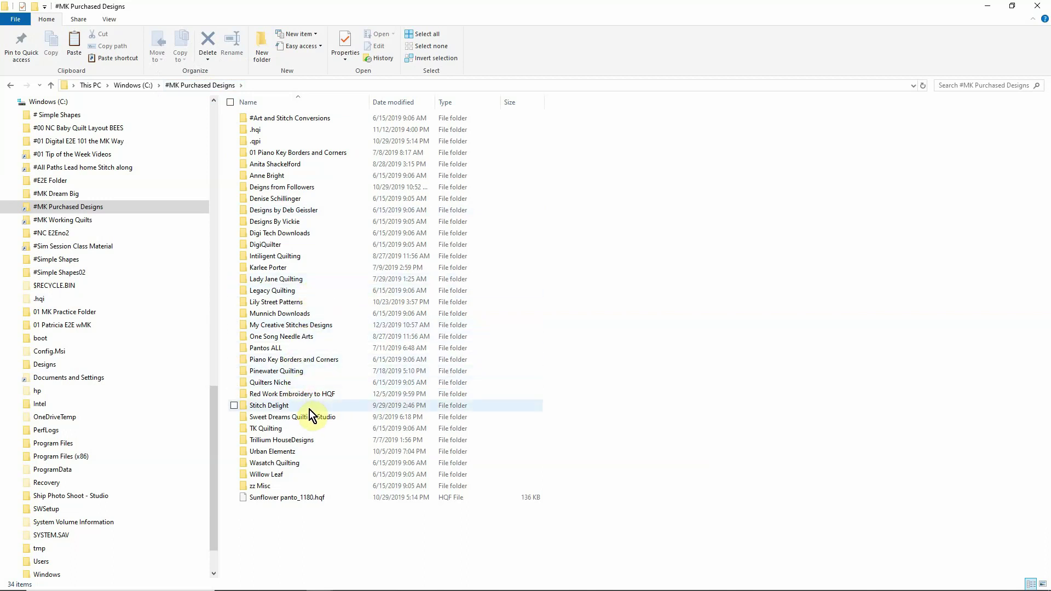
pyautogui.doubleClick(282, 329)
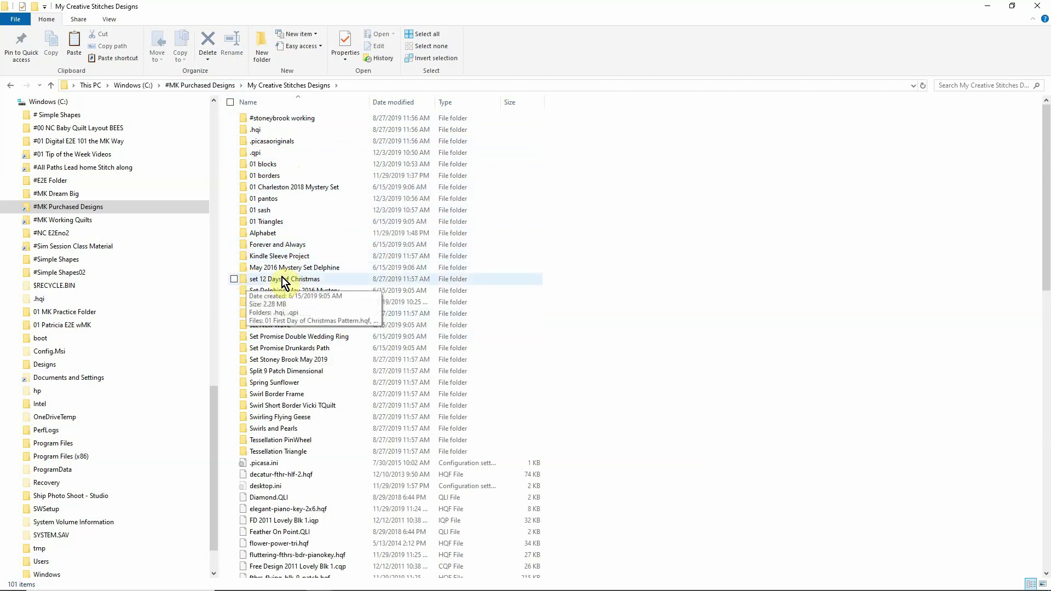
pyautogui.doubleClick(270, 165)
# Paste the three copied joyful-block HQF files into the 01 blocks folder.
pyautogui.rightClick(572, 207)
pyautogui.click(484, 284)
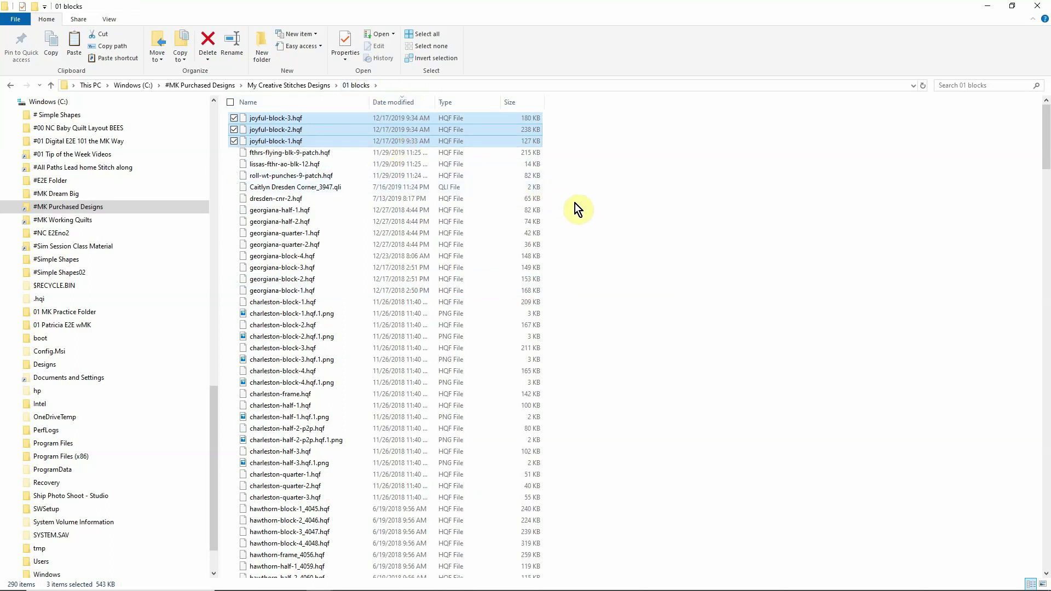
pyautogui.click(363, 86)
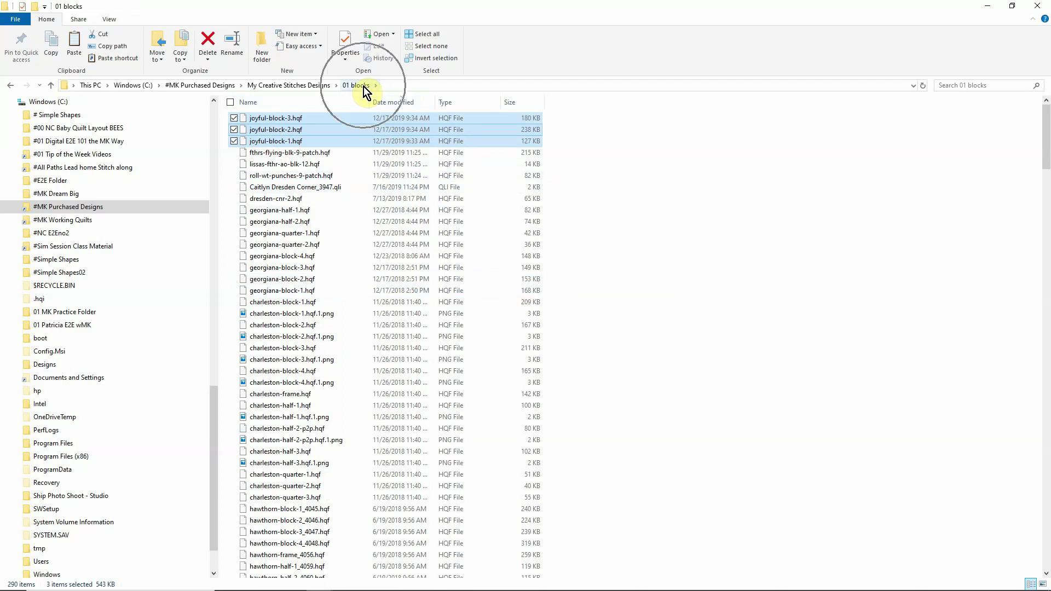
# Minimize the 01 blocks window, switch to Quilt Pattern Indexer, maximize it and expand Pattern Folders down to the contents of C:\Designs.
pyautogui.click(987, 11)
pyautogui.click(508, 580)
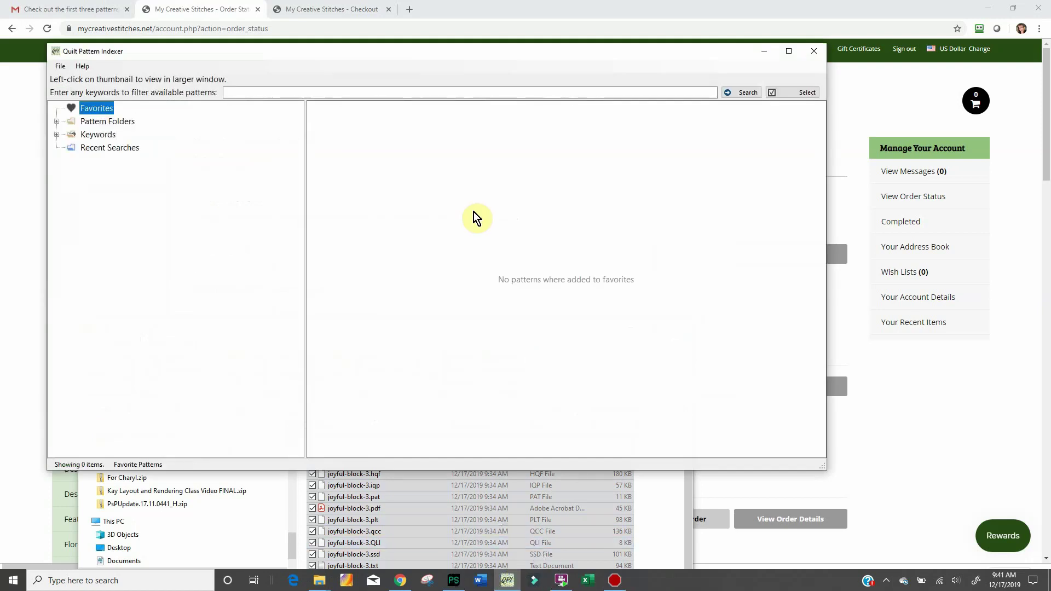
pyautogui.click(789, 51)
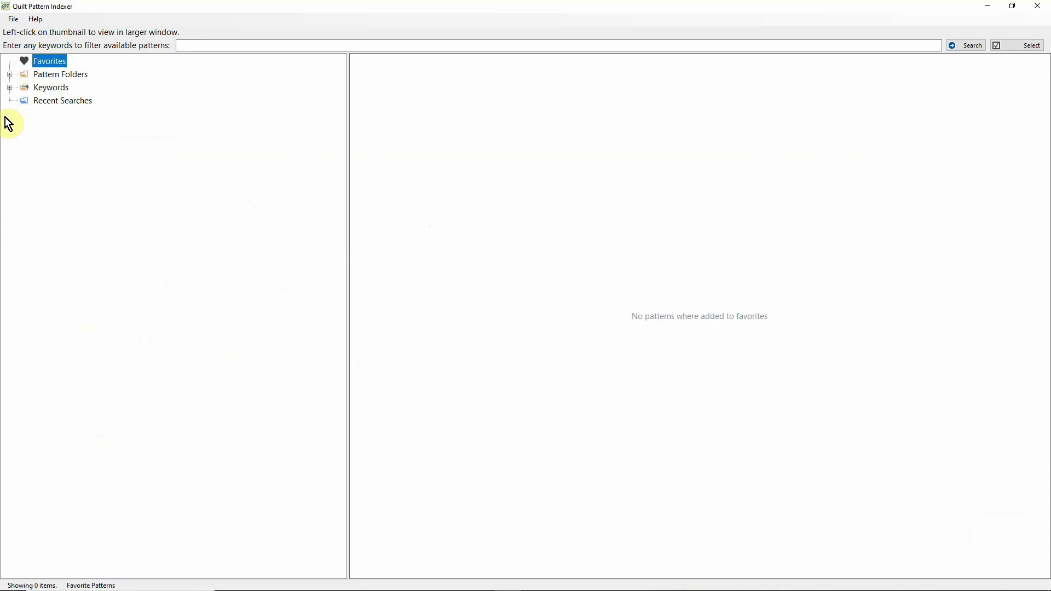
pyautogui.click(9, 75)
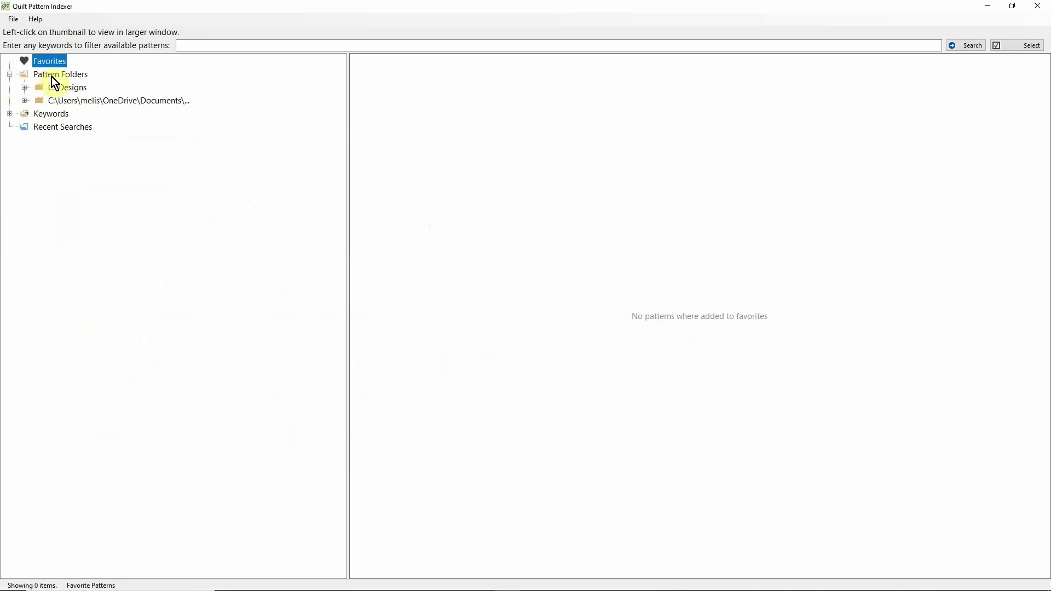
pyautogui.click(25, 88)
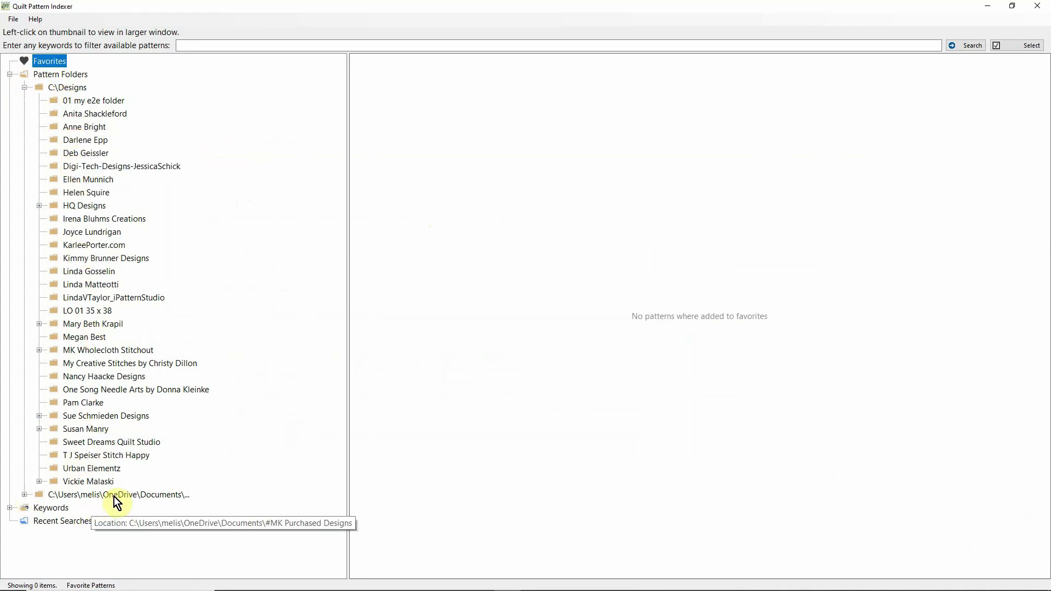
# Display the patterns of 01 blocks under My Creative Stitches Designs in the OneDrive #MK Purchased Designs folder and find the joyful-block thumbnails.
pyautogui.click(24, 495)
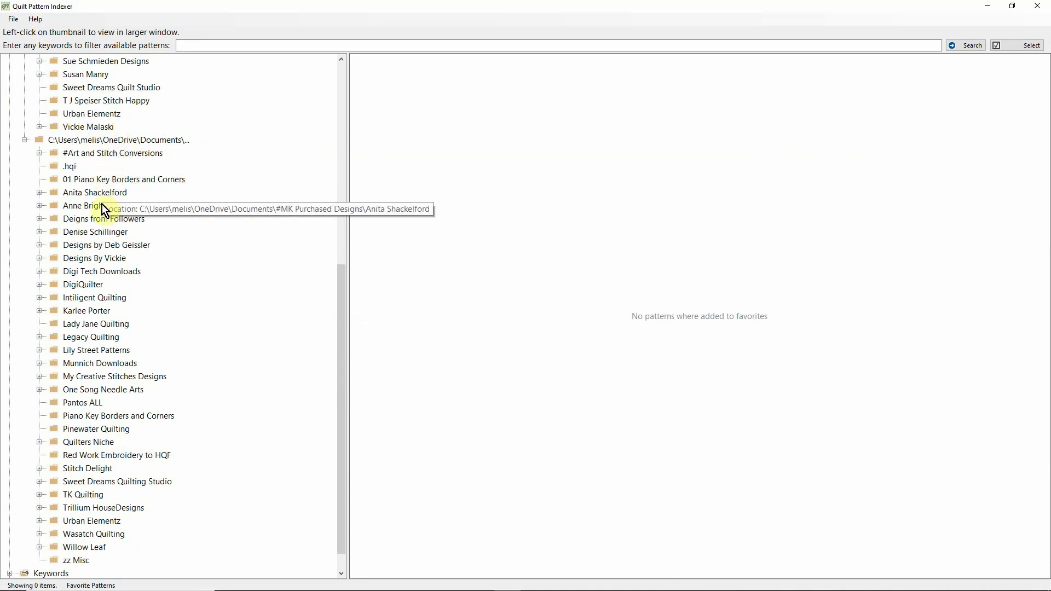
pyautogui.click(39, 376)
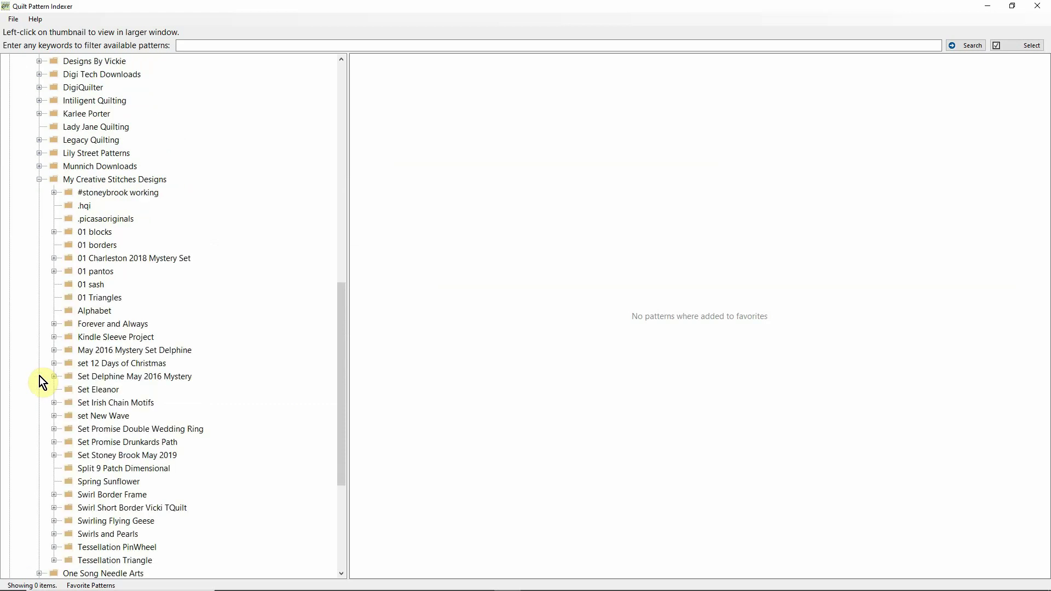
pyautogui.click(55, 232)
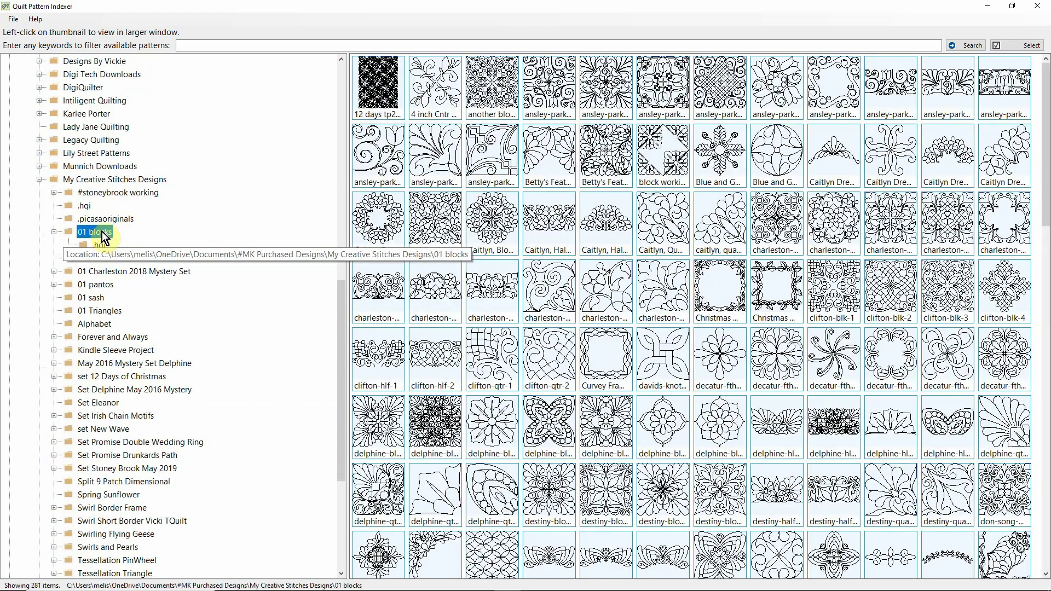
pyautogui.scroll(-2, 712, 351)
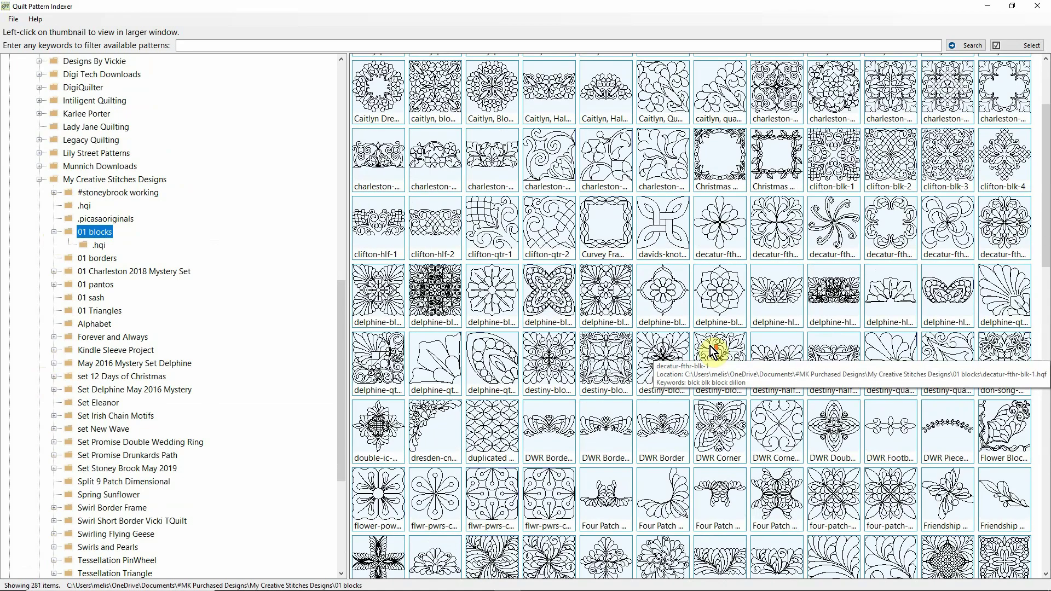
pyautogui.scroll(-4, 726, 362)
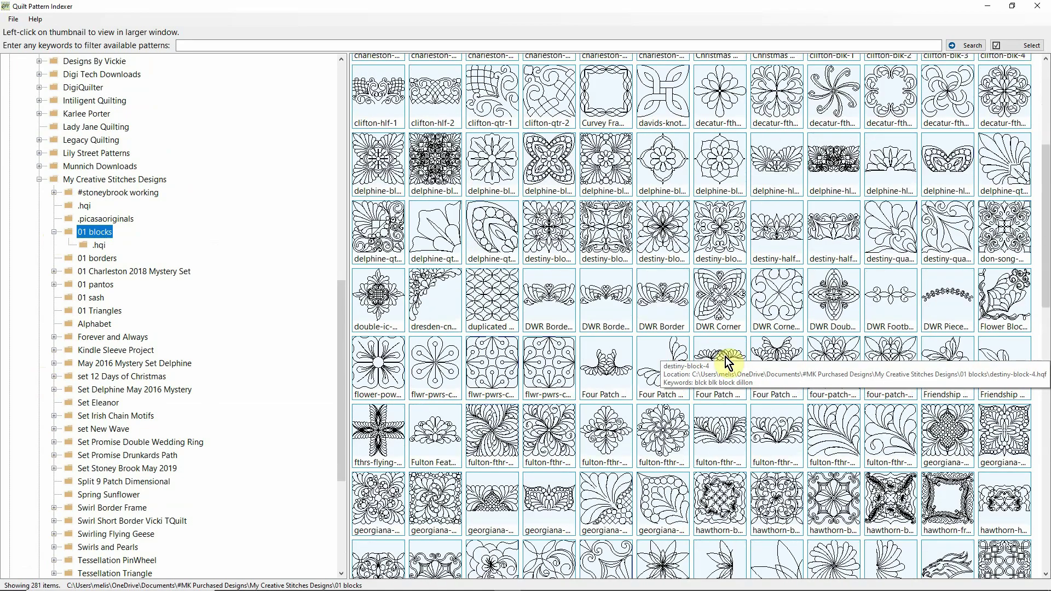
pyautogui.scroll(-2, 727, 362)
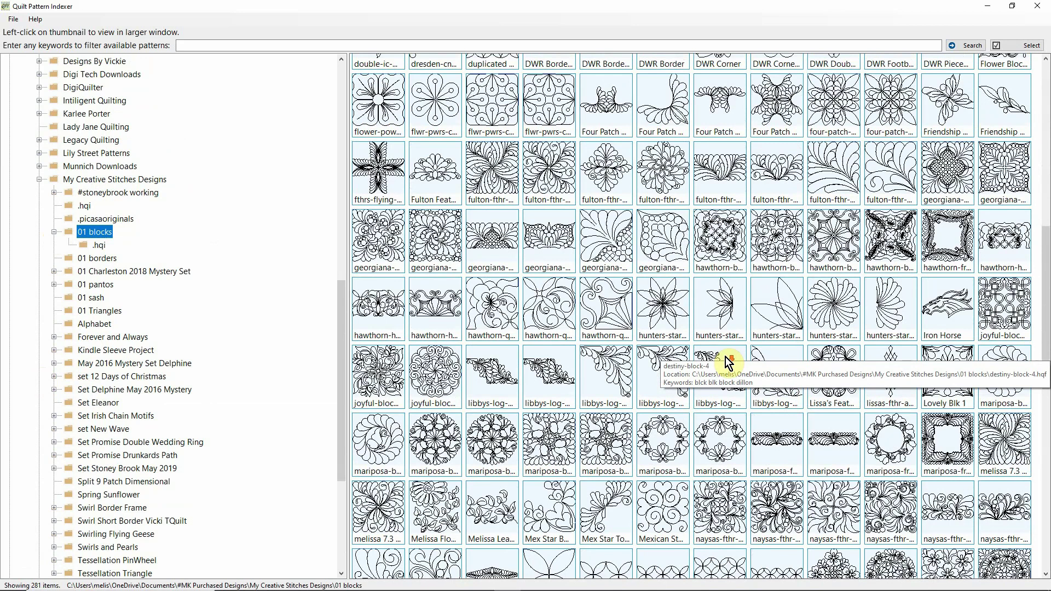
pyautogui.scroll(-1, 726, 363)
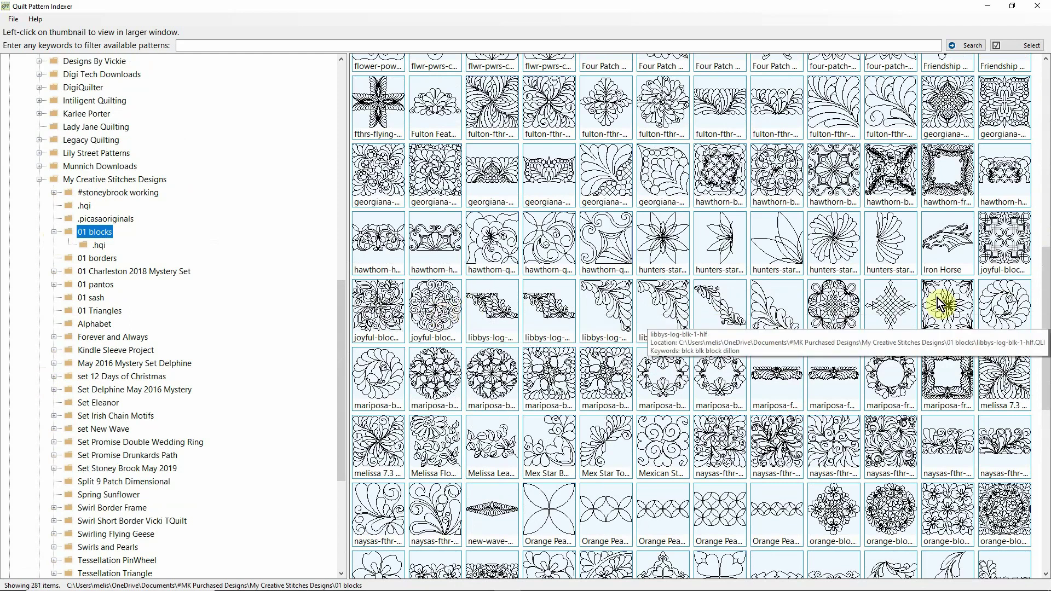
# Preview joyful-block-1, check its keyword field and close the preview.
pyautogui.click(1009, 246)
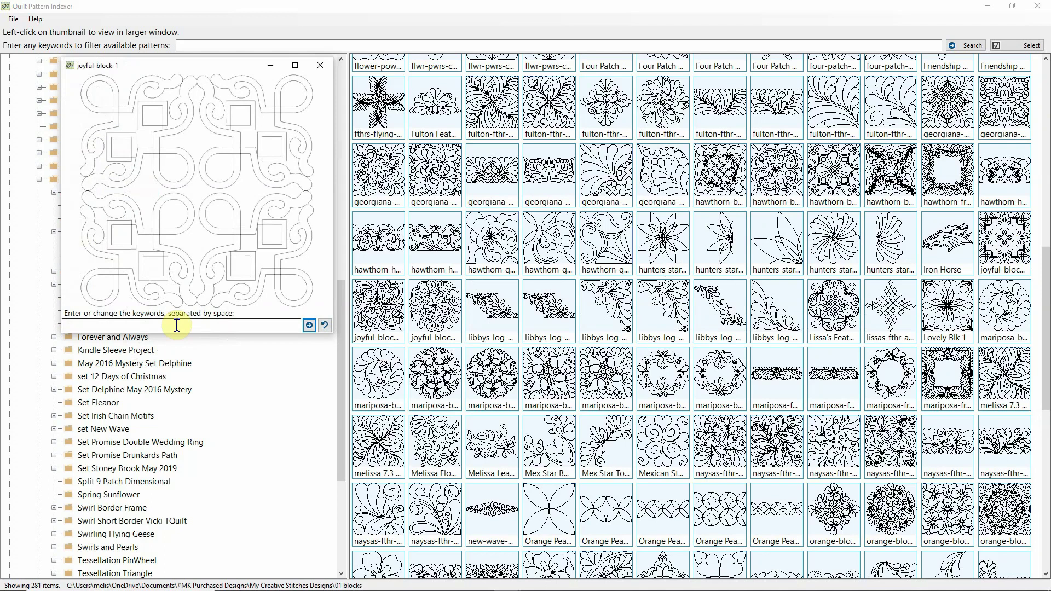
pyautogui.click(125, 324)
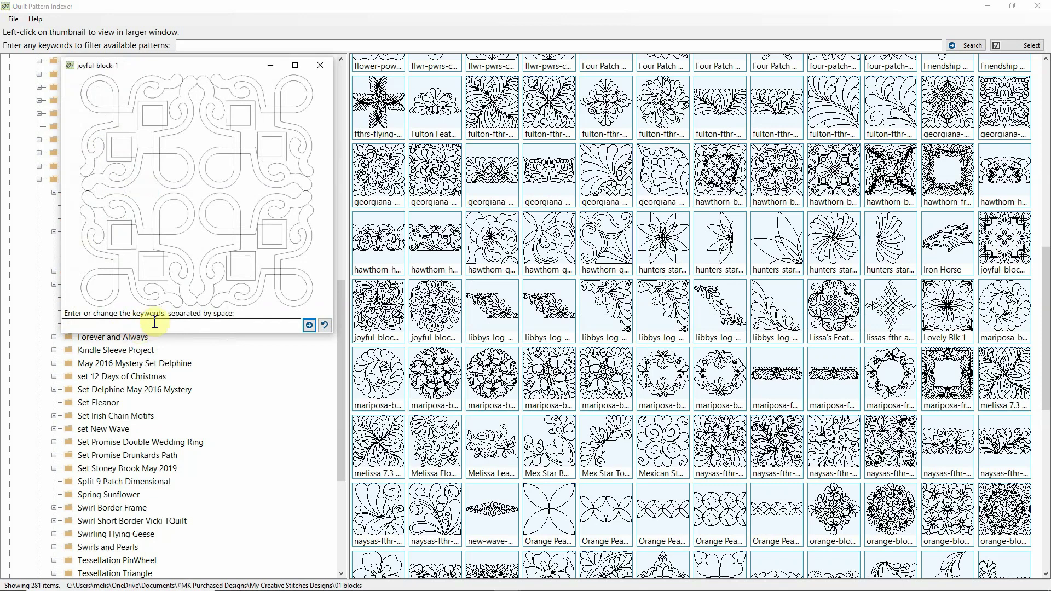
pyautogui.click(143, 327)
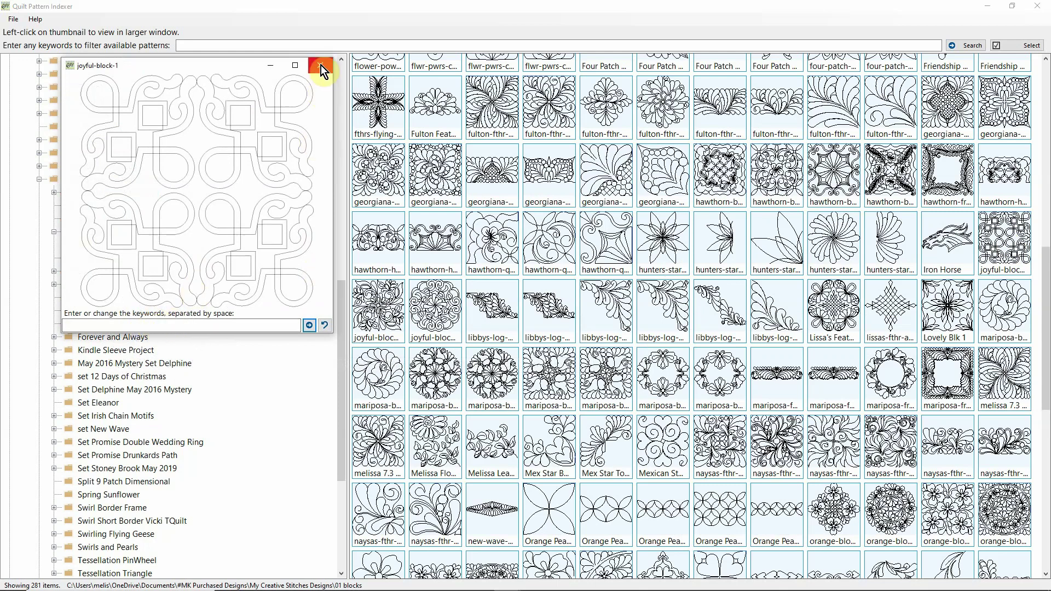
pyautogui.click(214, 327)
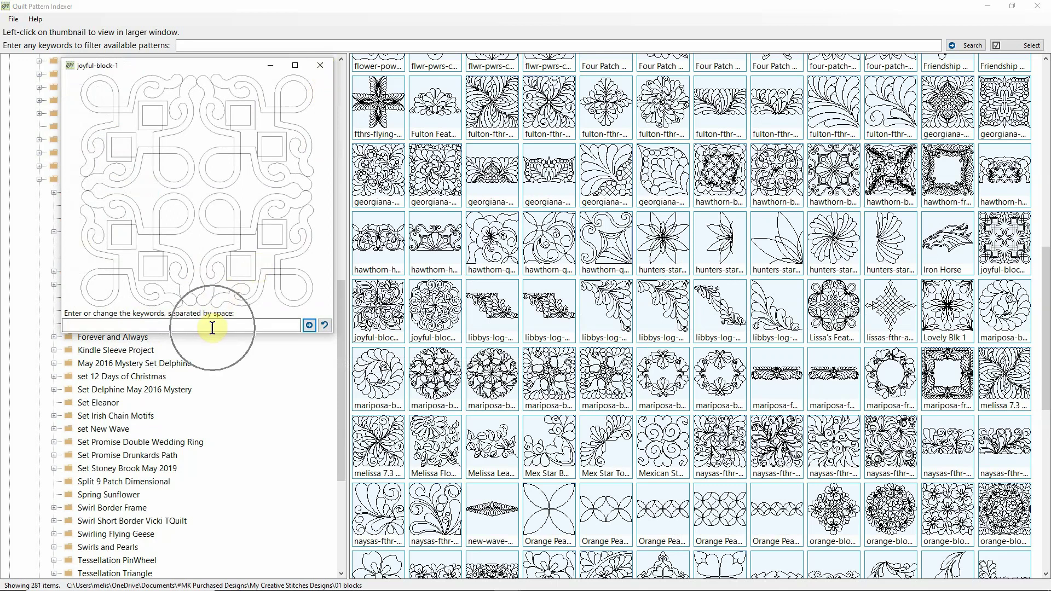
pyautogui.click(320, 65)
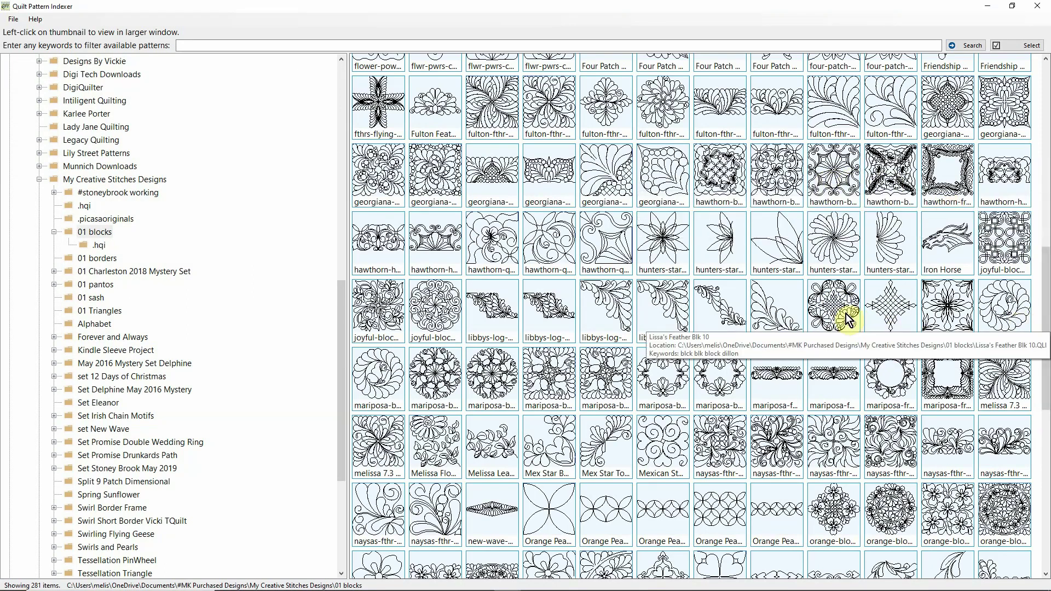
# Copy the full keyword list from the preview of hawthorn-block-3_4047 and close that preview.
pyautogui.click(839, 176)
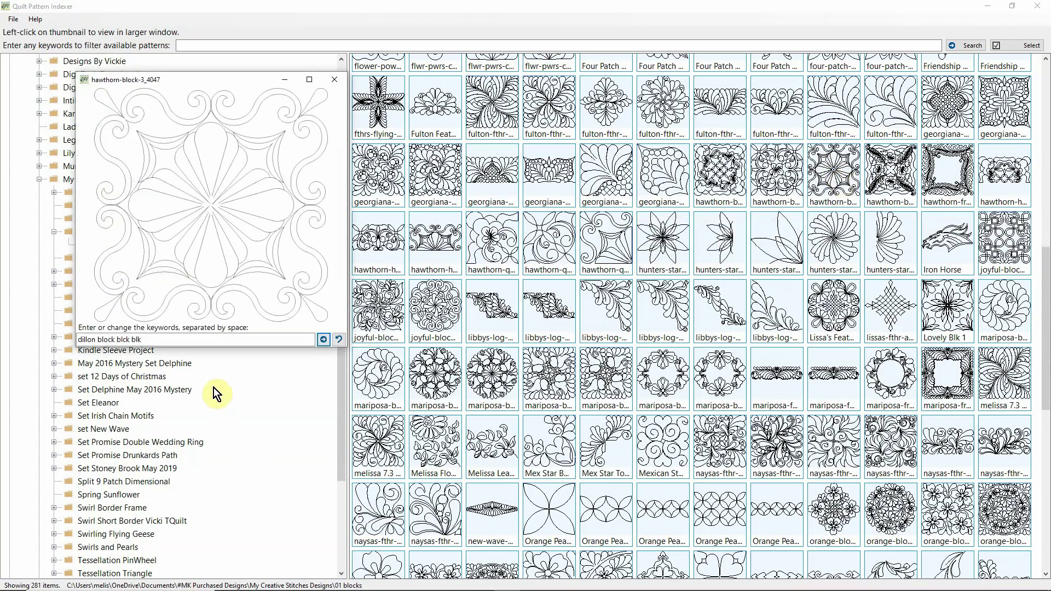
pyautogui.click(99, 351)
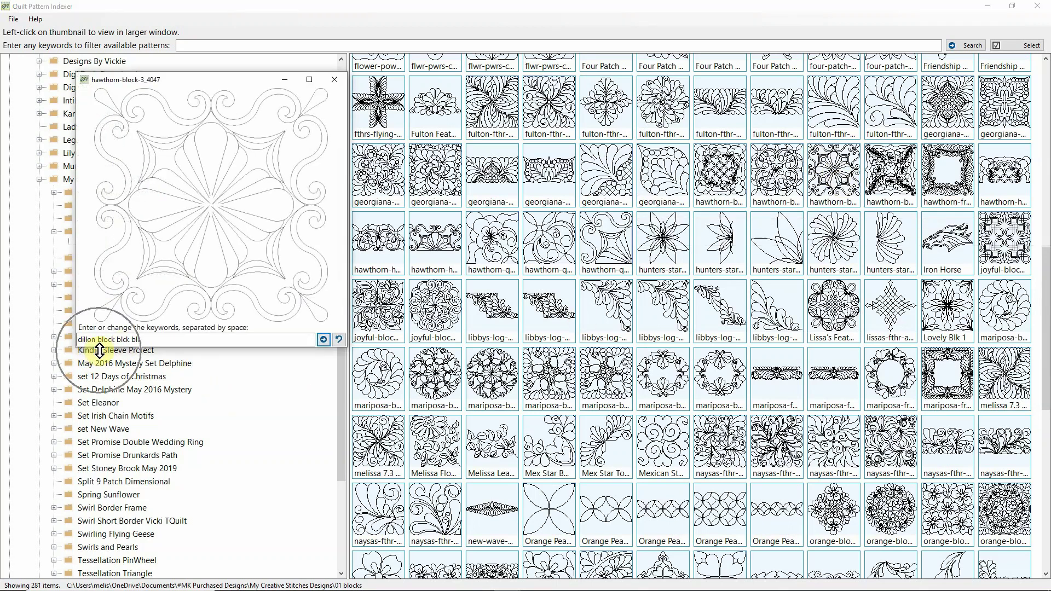
pyautogui.write('k')
pyautogui.click(163, 340)
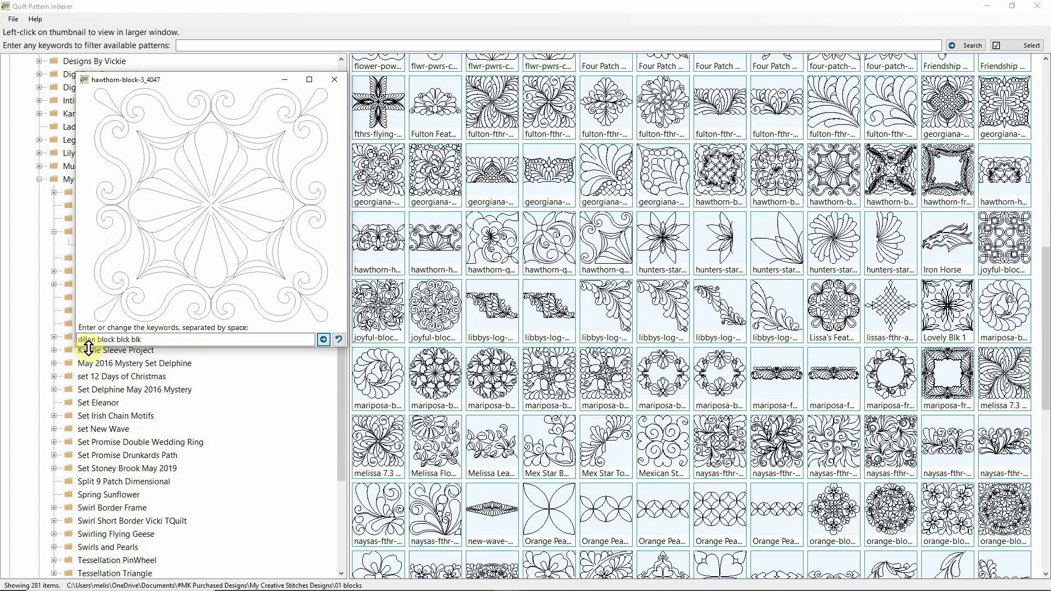
pyautogui.moveTo(145, 339); pyautogui.dragTo(86, 340)
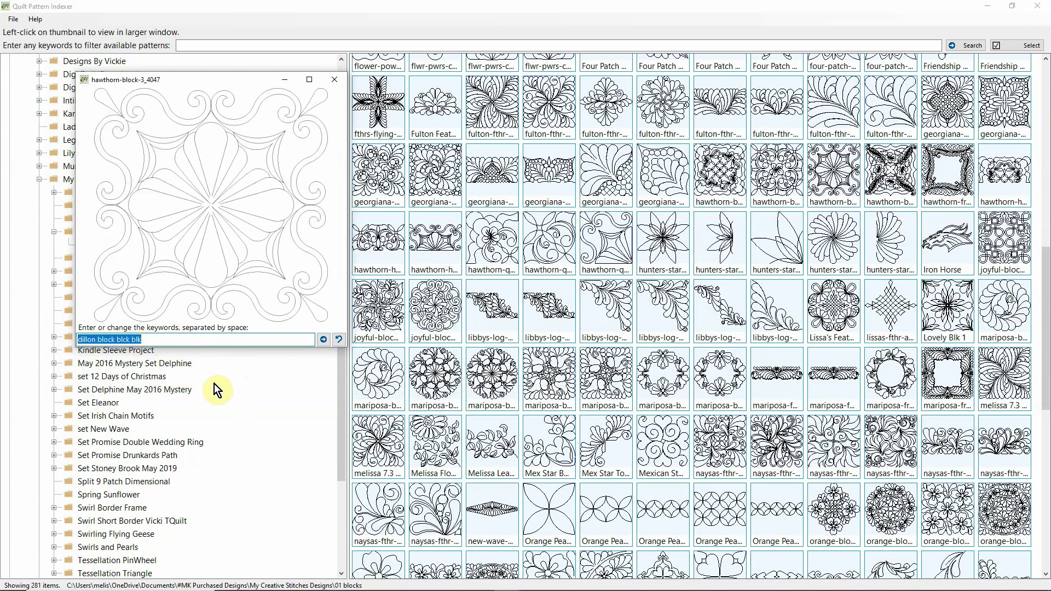
pyautogui.rightClick(142, 340)
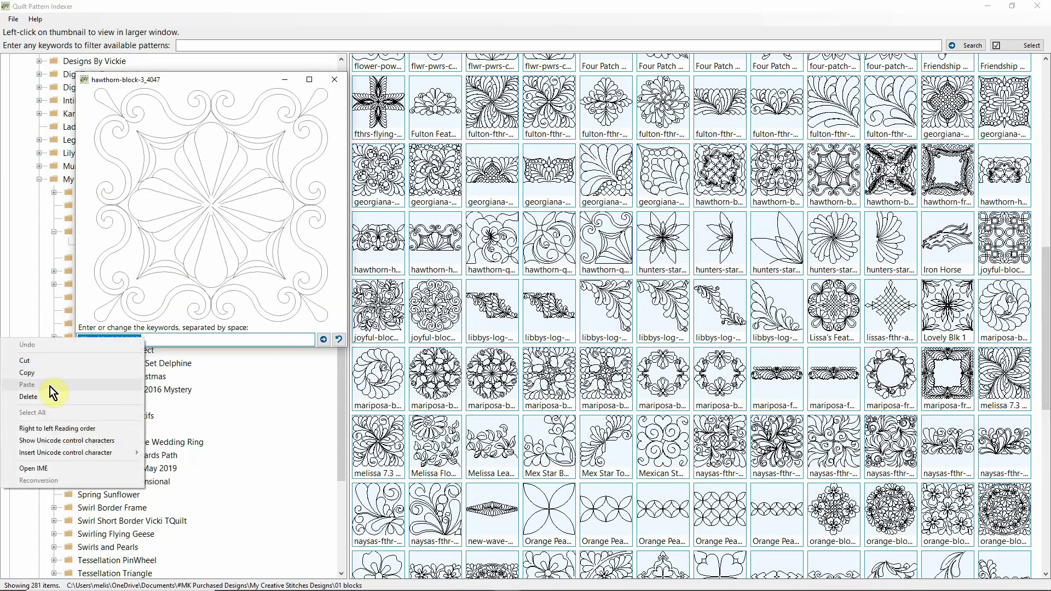
pyautogui.click(39, 372)
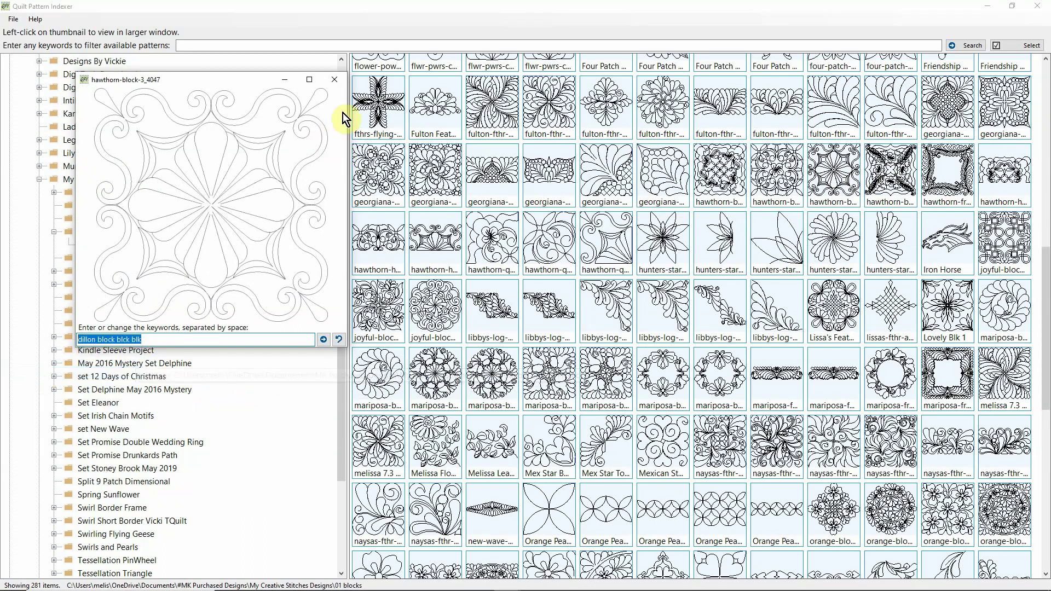
pyautogui.click(334, 79)
# Paste the copied keywords into joyful-block-1, save them and close its preview.
pyautogui.click(1011, 257)
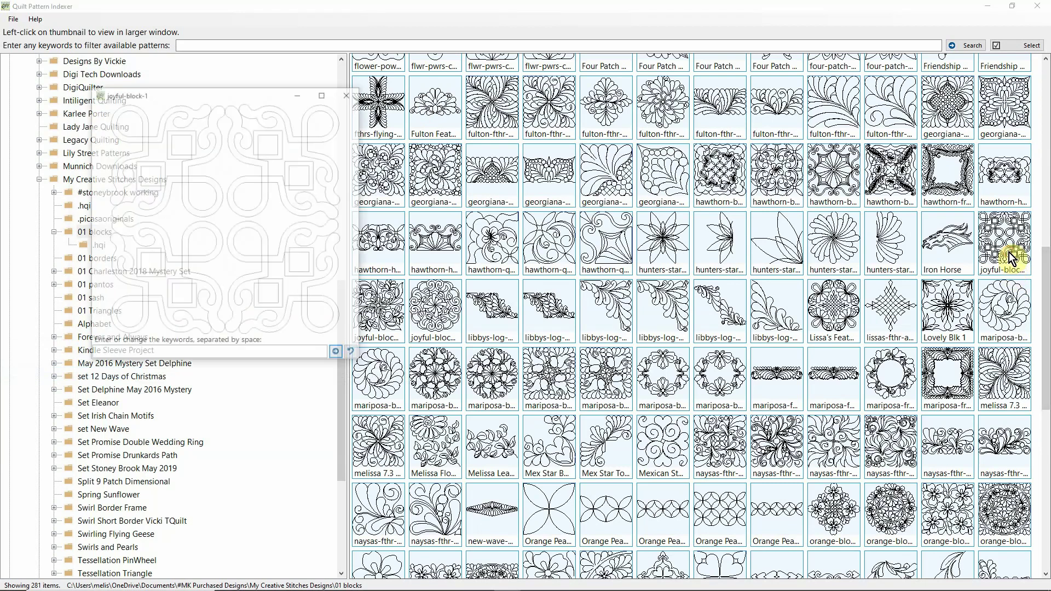
pyautogui.click(263, 355)
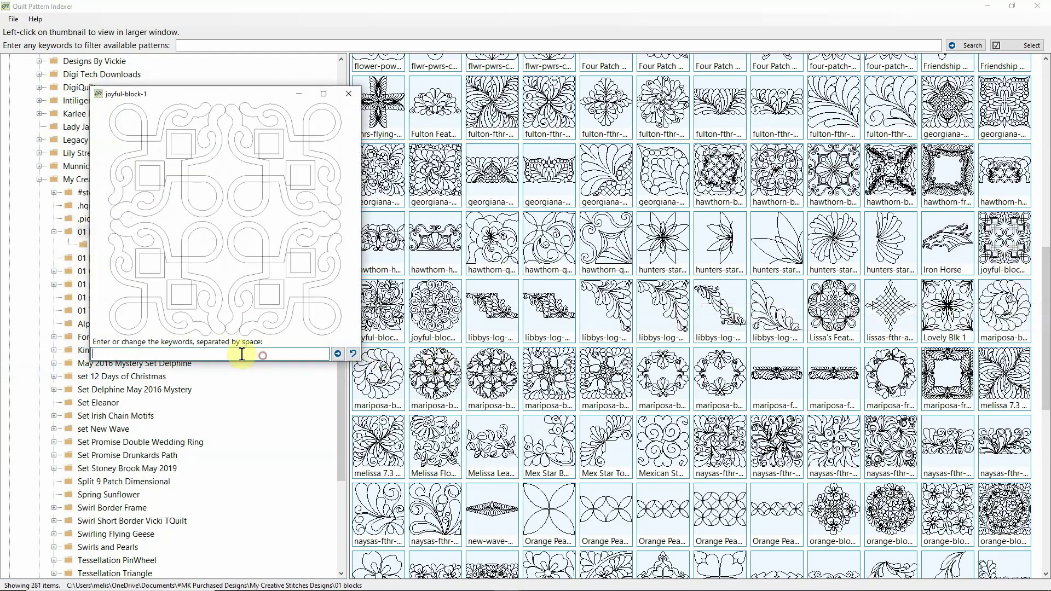
pyautogui.rightClick(226, 354)
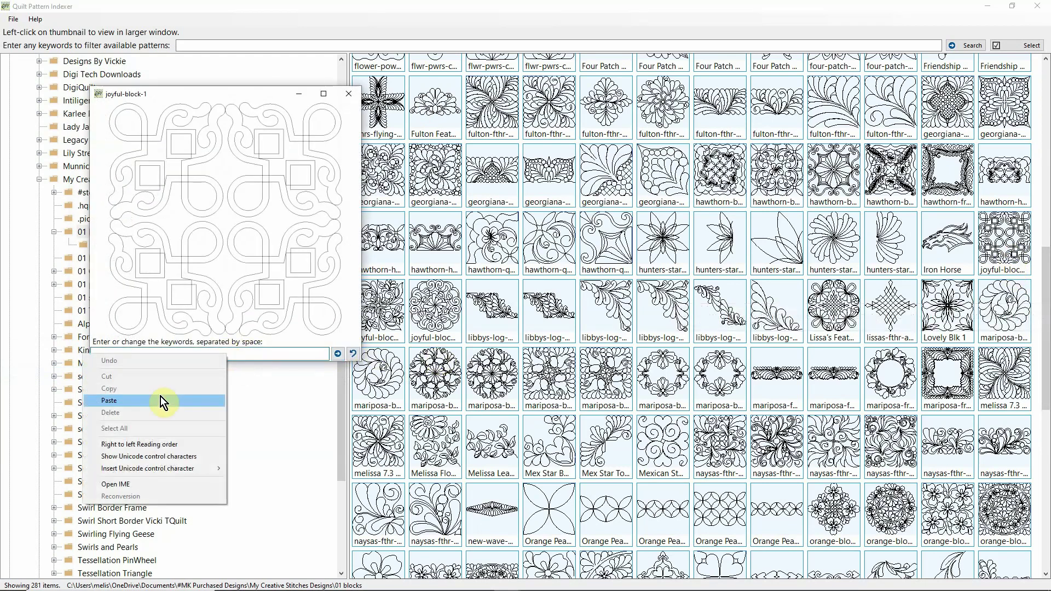
pyautogui.click(141, 400)
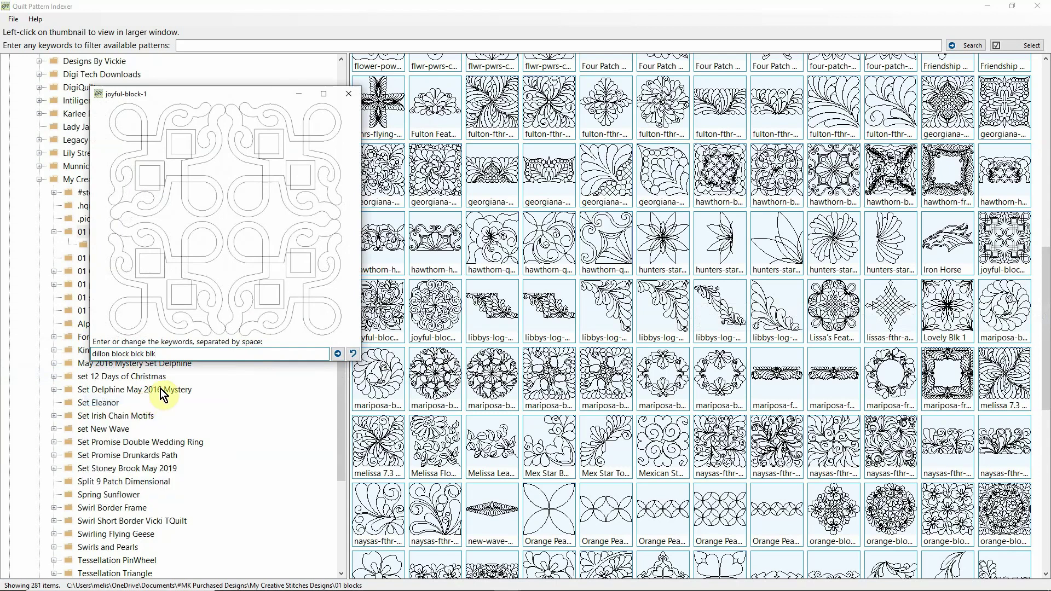
pyautogui.press('Return')
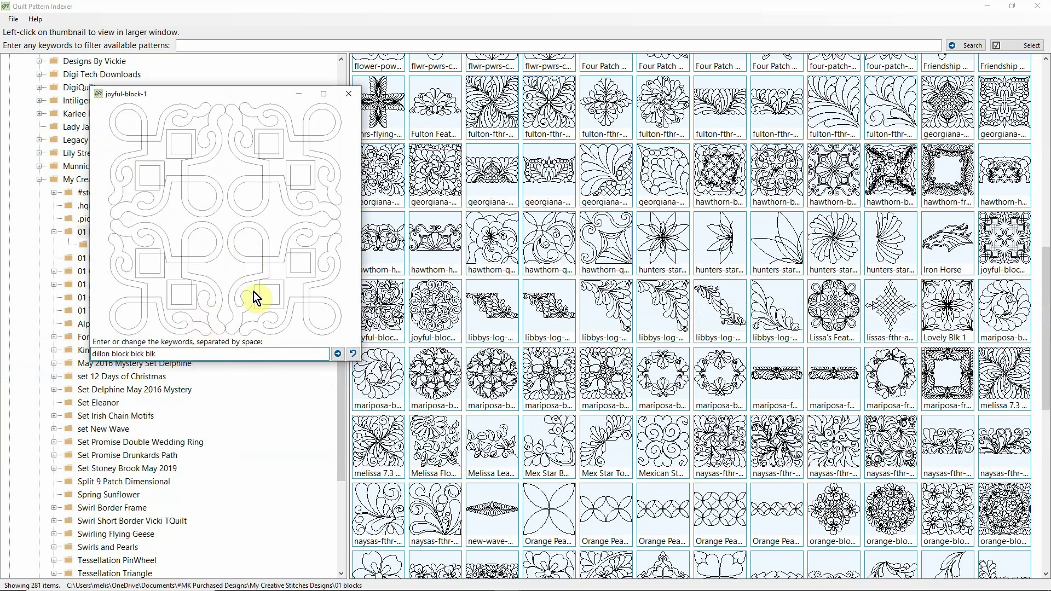
pyautogui.click(211, 285)
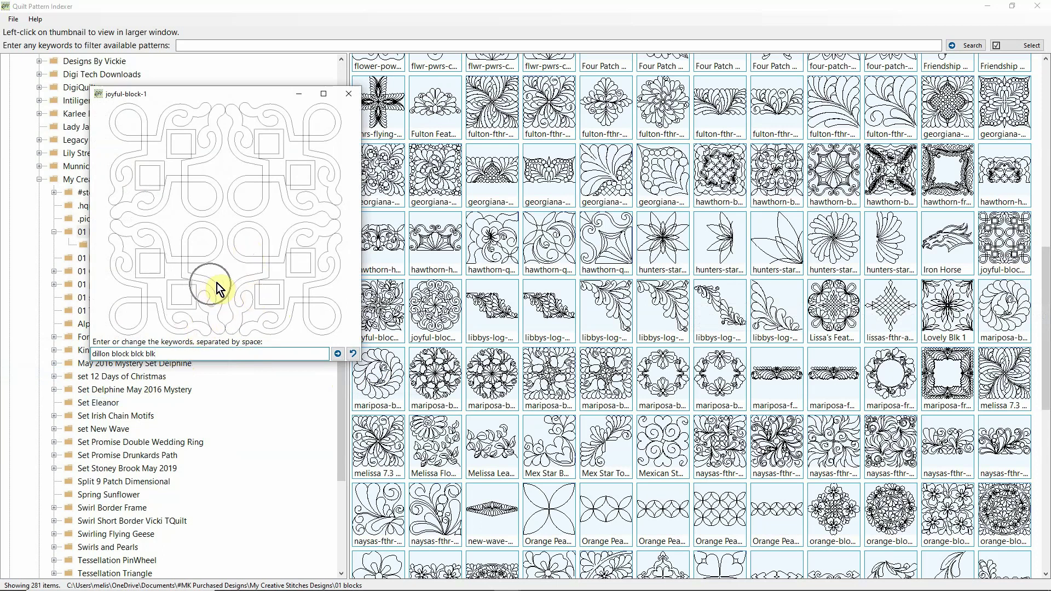
pyautogui.click(350, 99)
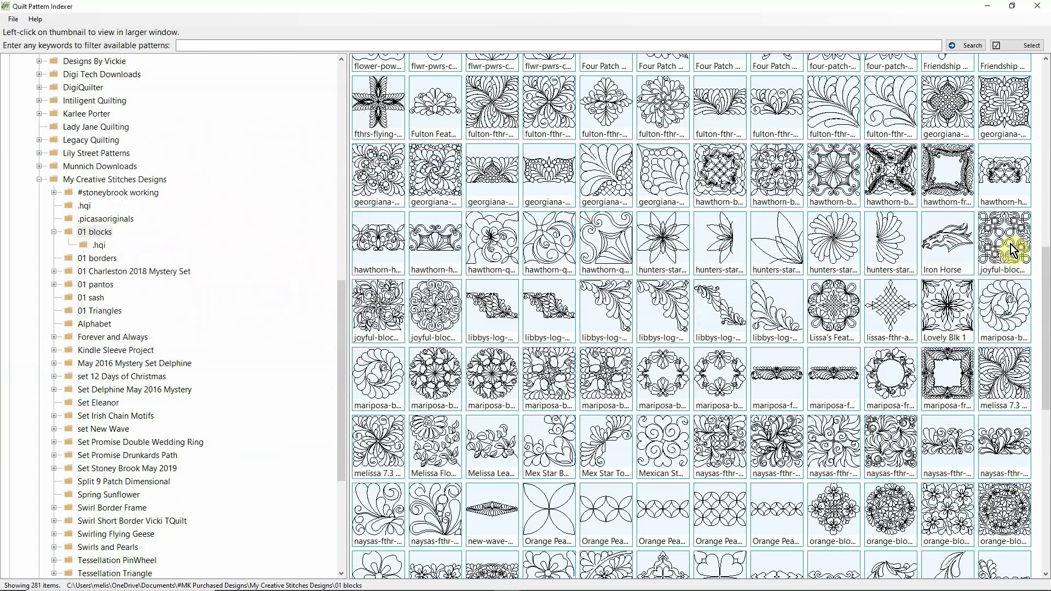
# Paste the same copied keywords into joyful-block-2 and close its preview.
pyautogui.click(385, 310)
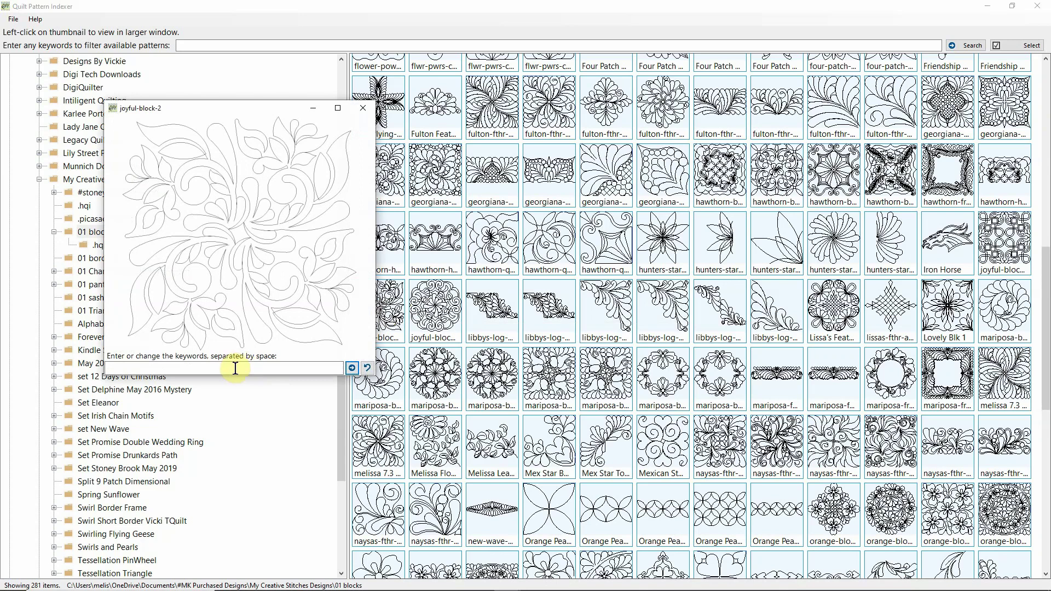
pyautogui.rightClick(174, 368)
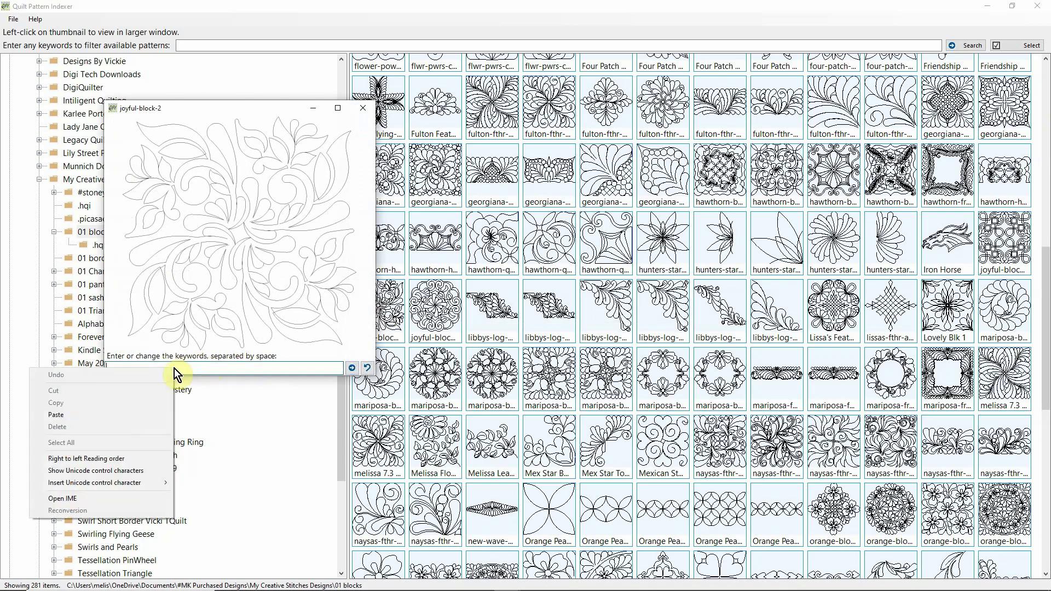
pyautogui.click(84, 416)
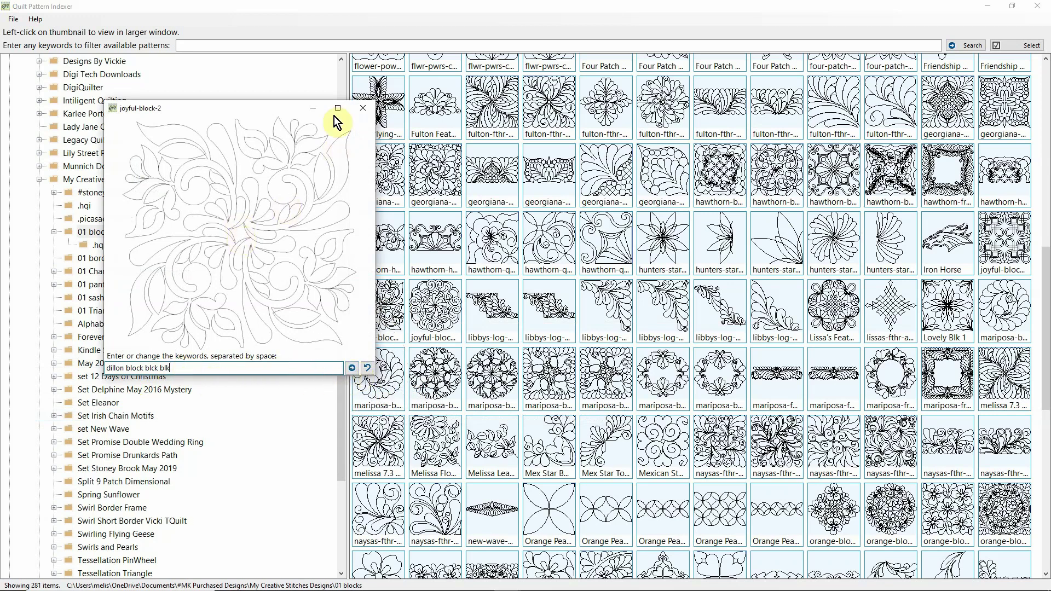
pyautogui.click(244, 241)
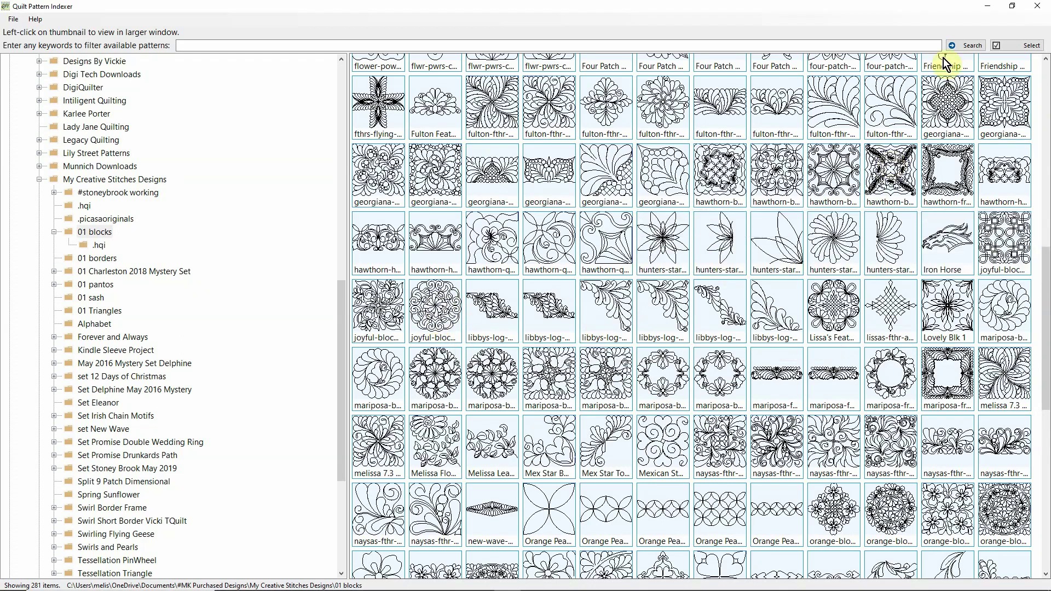
# Select joyful-block-3, manage its keywords and tick blk and block in the keyword list.
pyautogui.click(1007, 48)
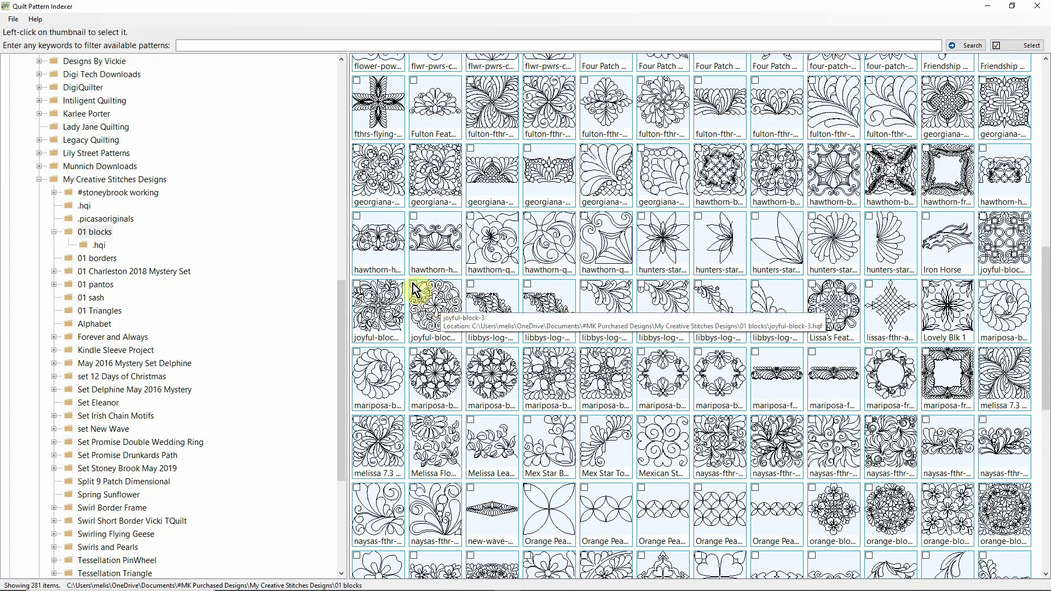
pyautogui.click(367, 311)
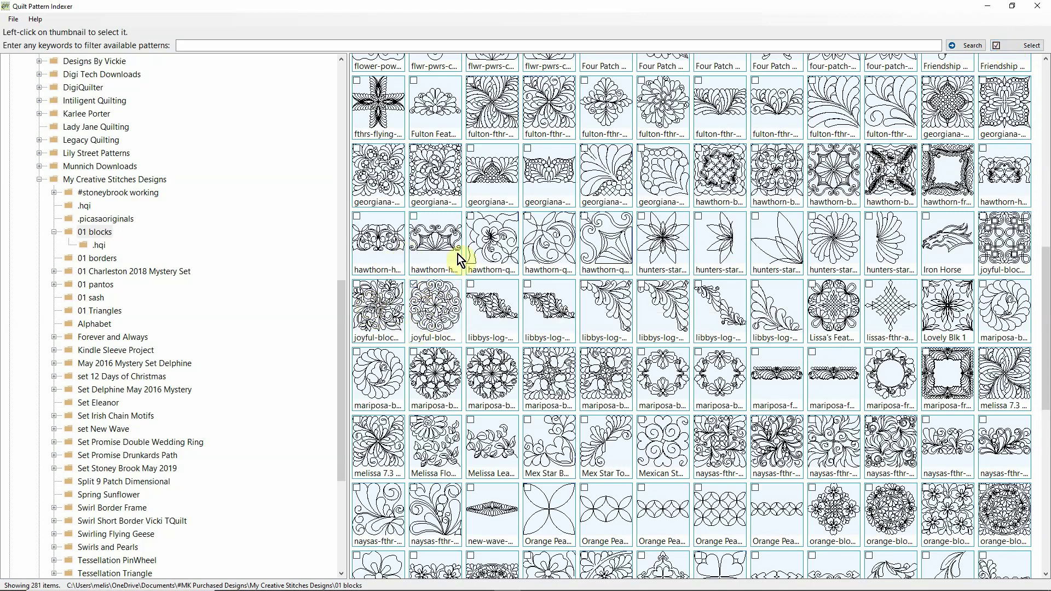
pyautogui.click(438, 332)
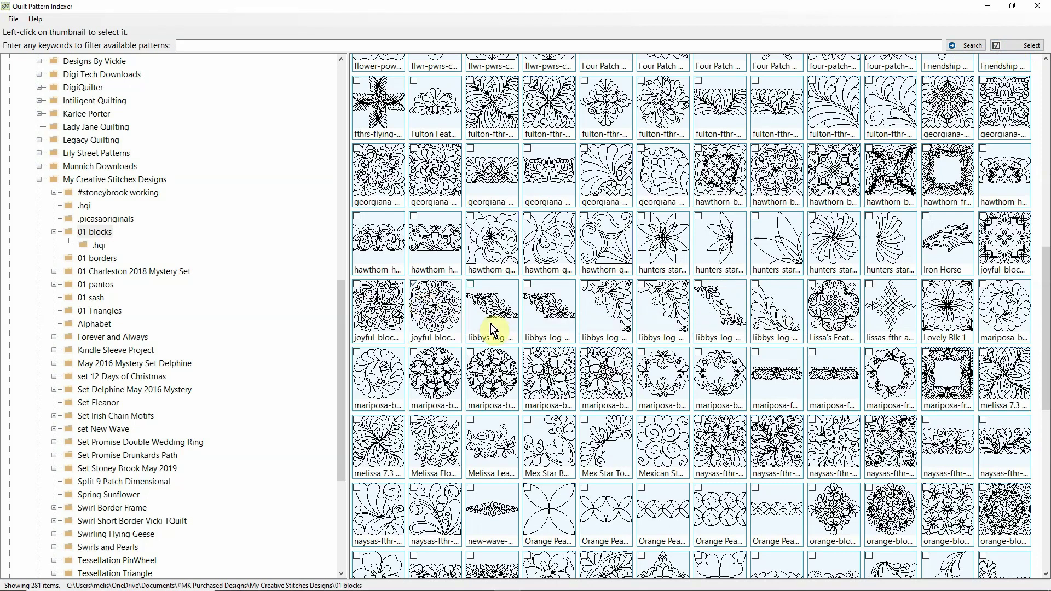
pyautogui.click(418, 293)
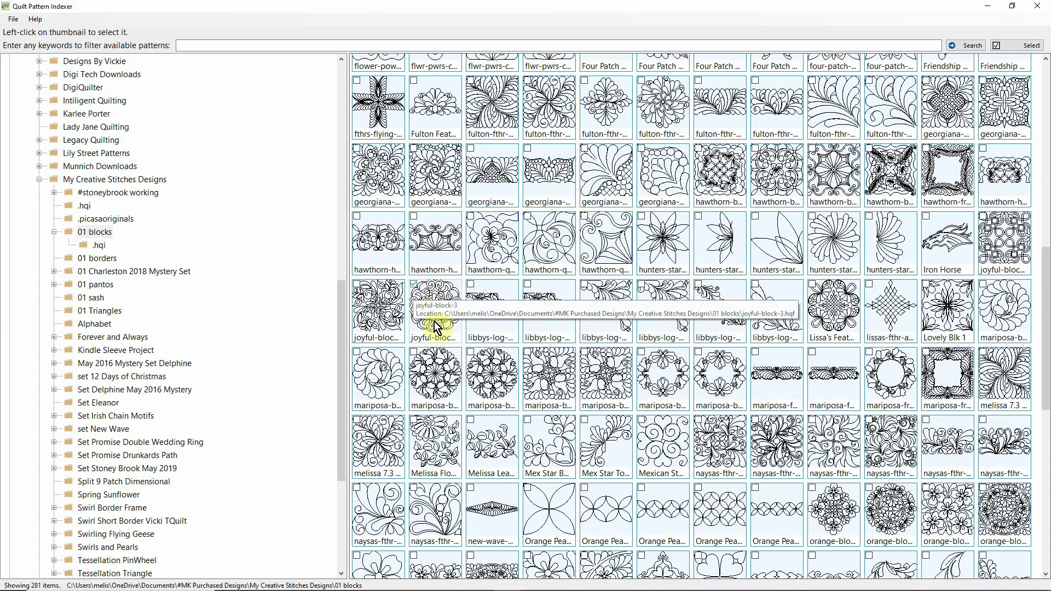
pyautogui.rightClick(436, 299)
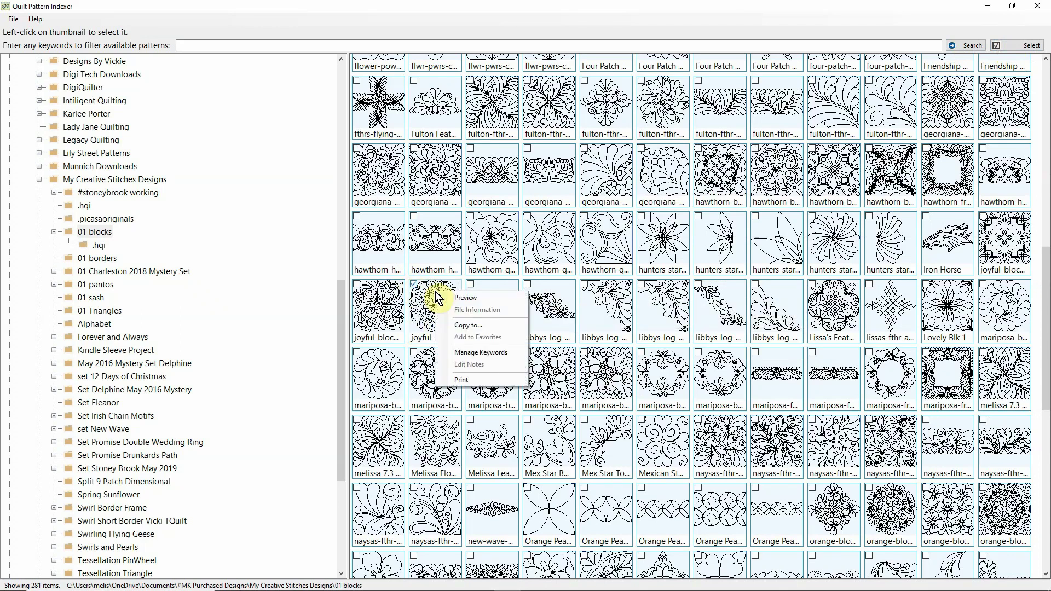
pyautogui.click(489, 354)
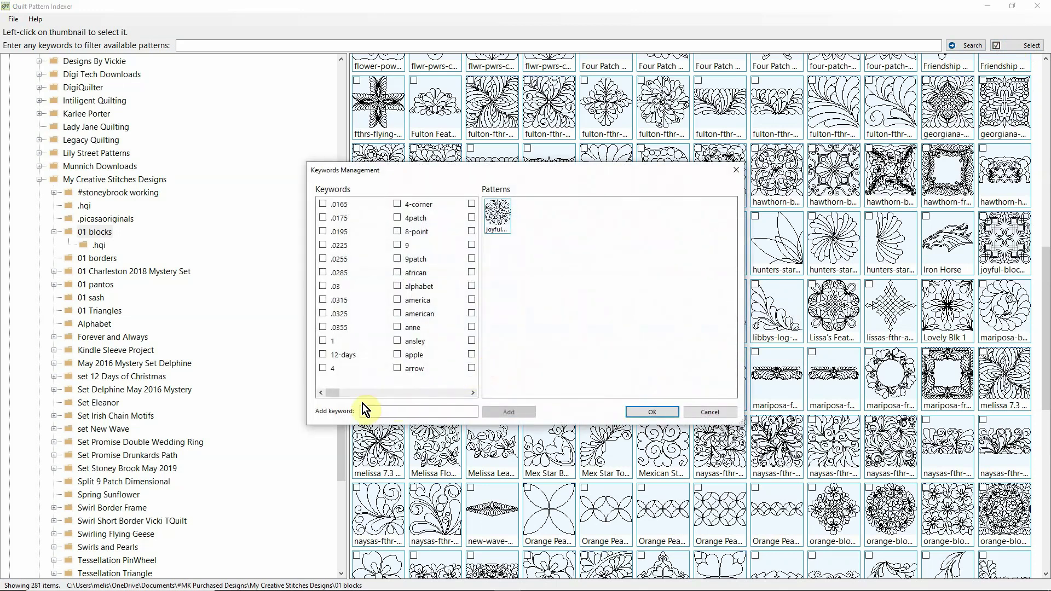
pyautogui.click(472, 393)
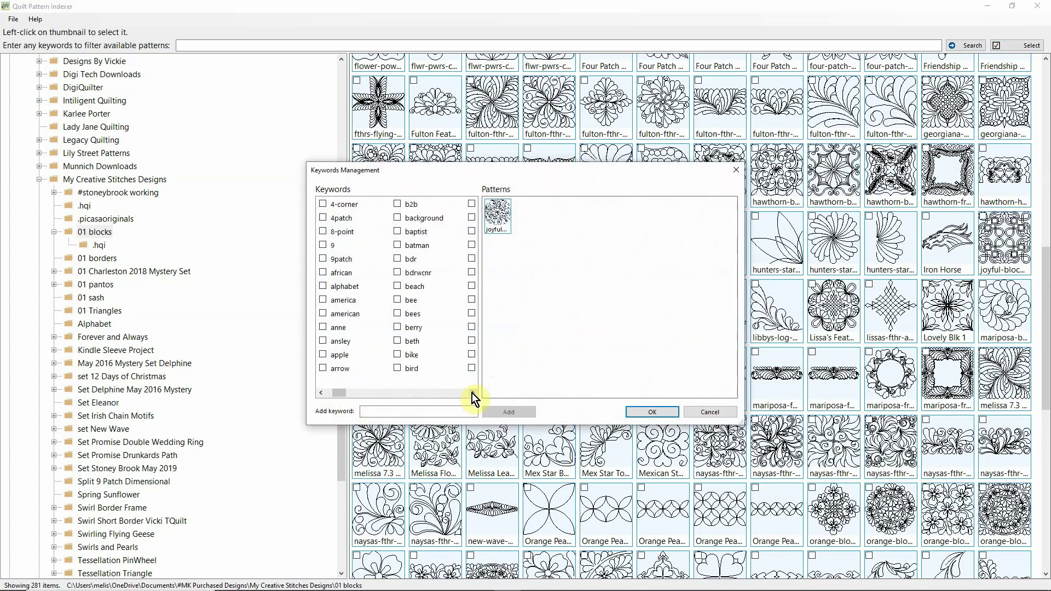
pyautogui.moveTo(358, 394); pyautogui.dragTo(335, 393)
pyautogui.click(469, 393)
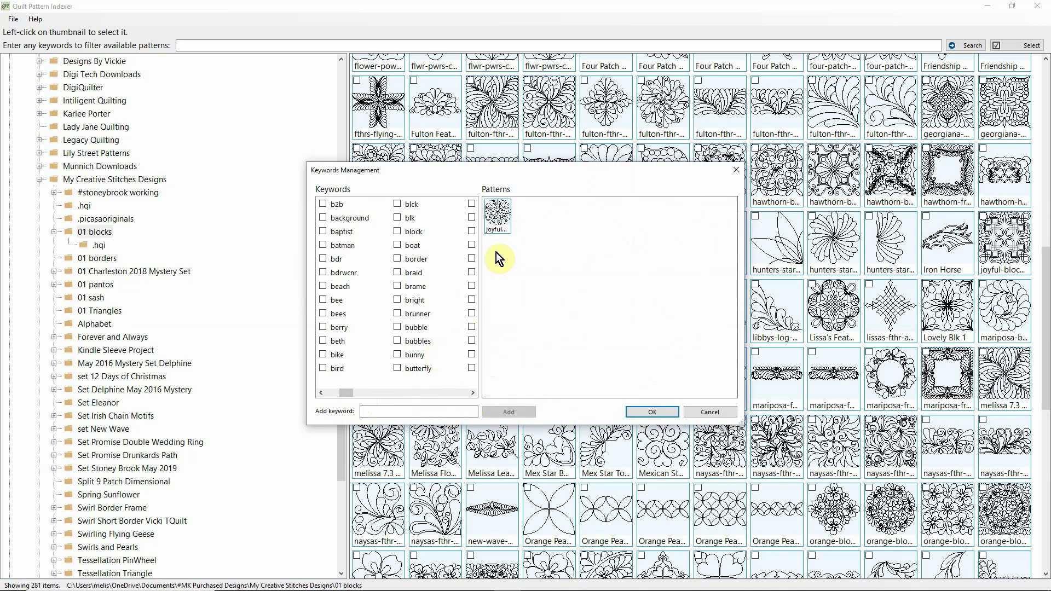
pyautogui.click(396, 219)
pyautogui.click(398, 232)
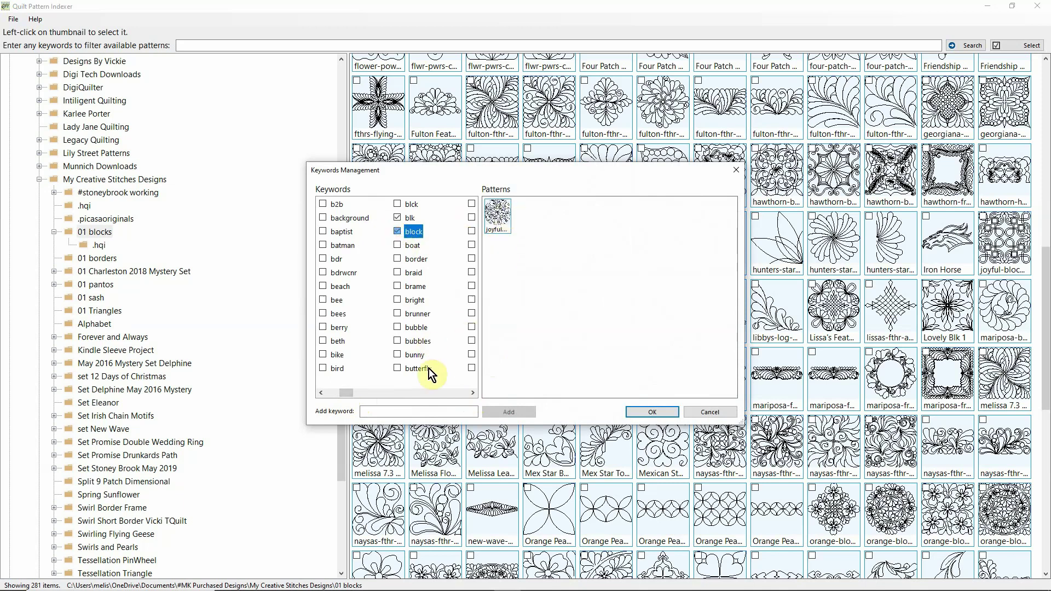
# Look through the remaining available keywords and apply the ticked ones to joyful-block-3.
pyautogui.click(469, 393)
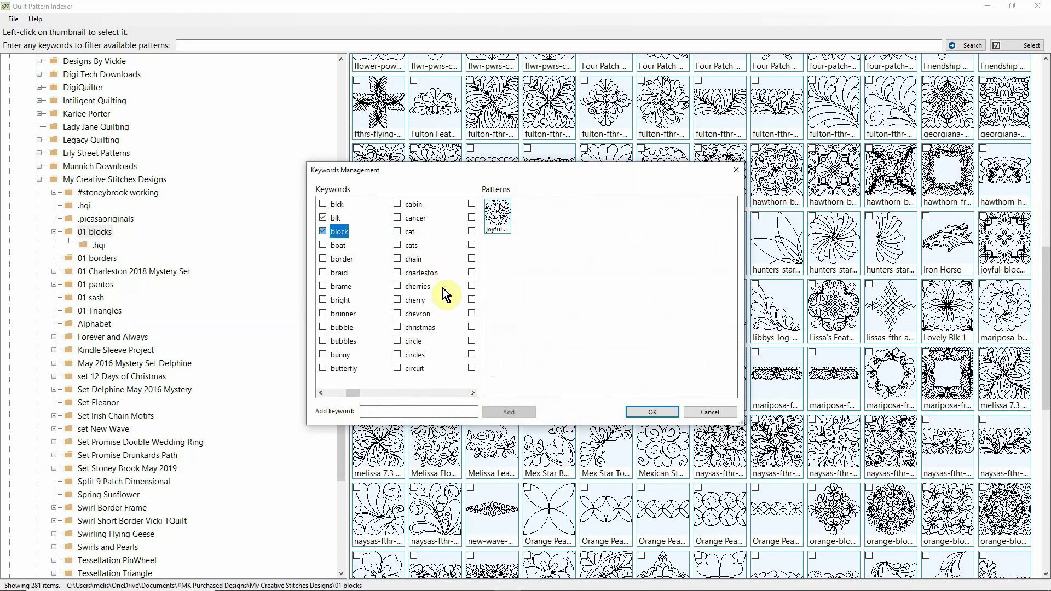
pyautogui.click(471, 392)
pyautogui.click(471, 392)
pyautogui.click(471, 391)
pyautogui.click(471, 392)
pyautogui.click(471, 392)
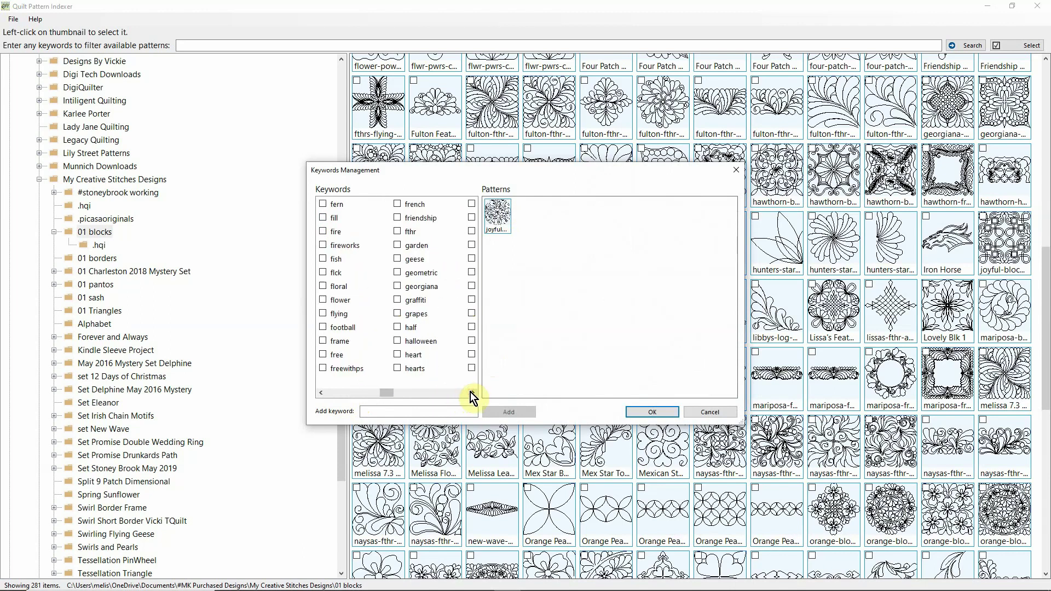
pyautogui.click(470, 392)
pyautogui.click(471, 391)
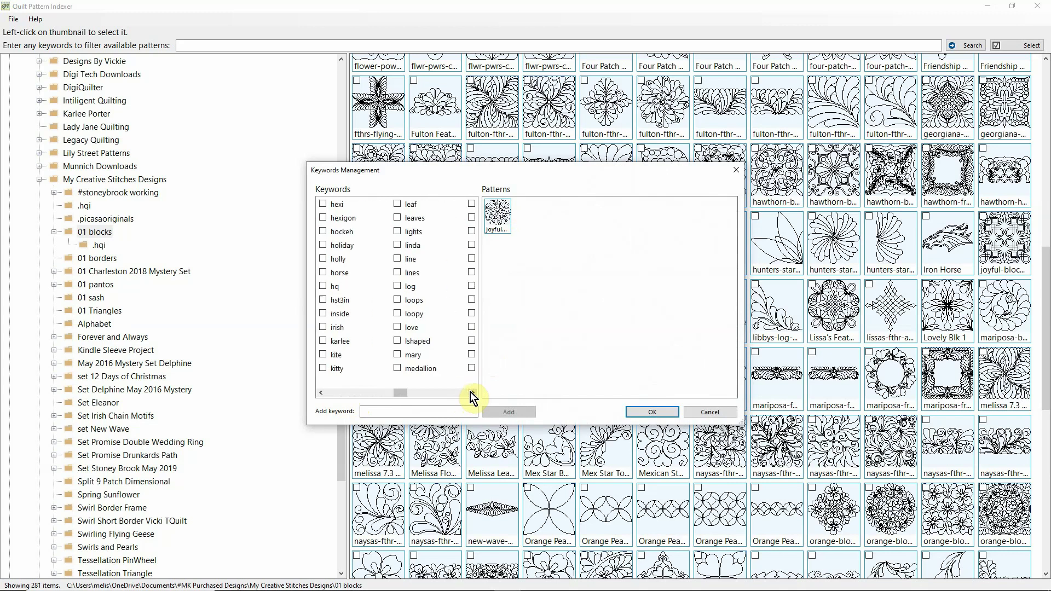
pyautogui.click(468, 392)
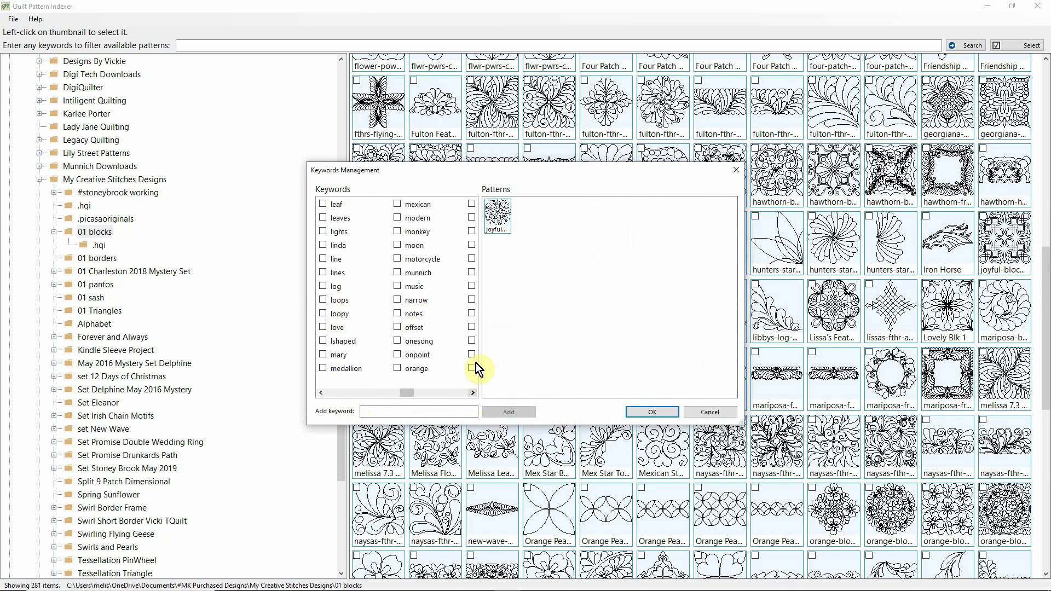
pyautogui.click(330, 392)
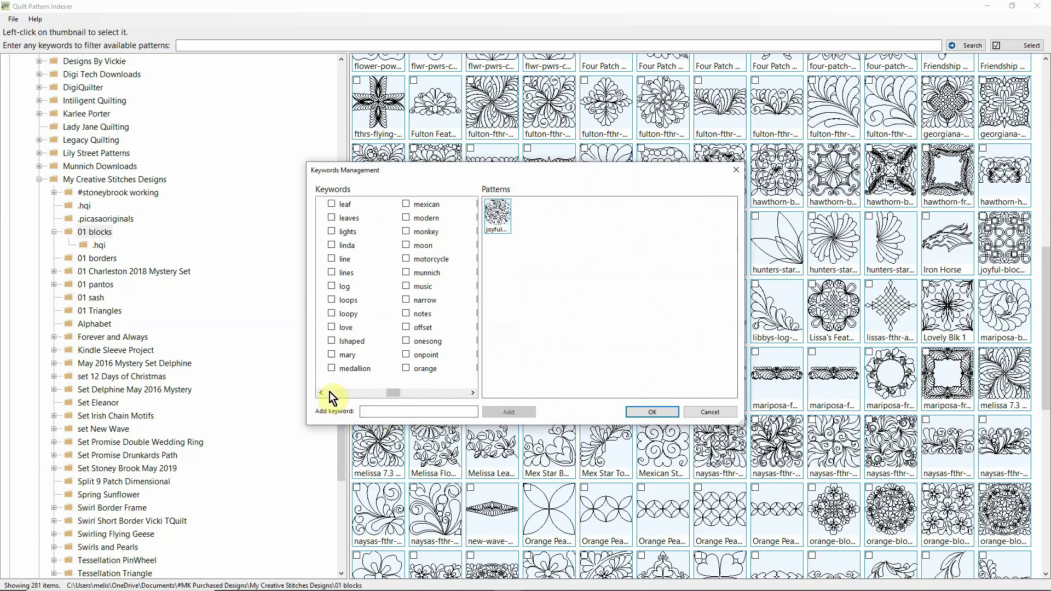
pyautogui.moveTo(346, 395); pyautogui.dragTo(320, 393)
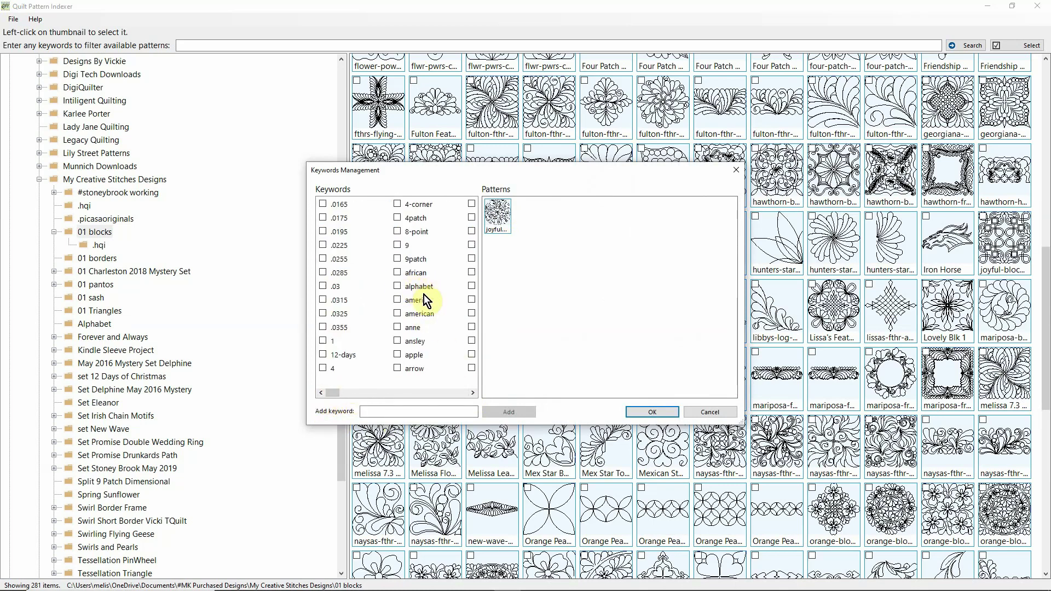
pyautogui.click(652, 412)
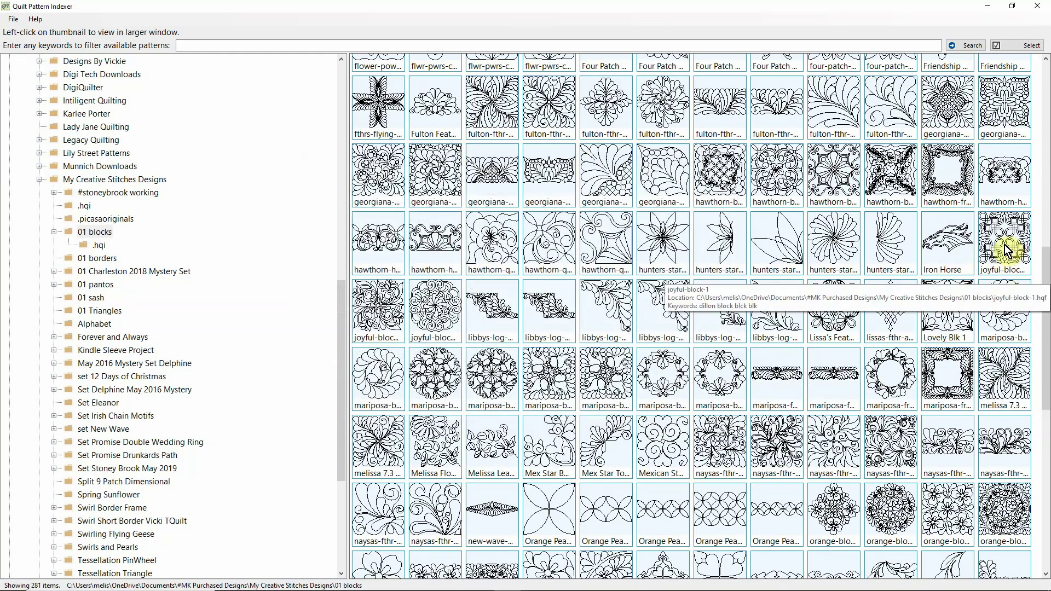
# Copy the full keyword list from the preview of joyful-block-2 and close that preview.
pyautogui.click(368, 308)
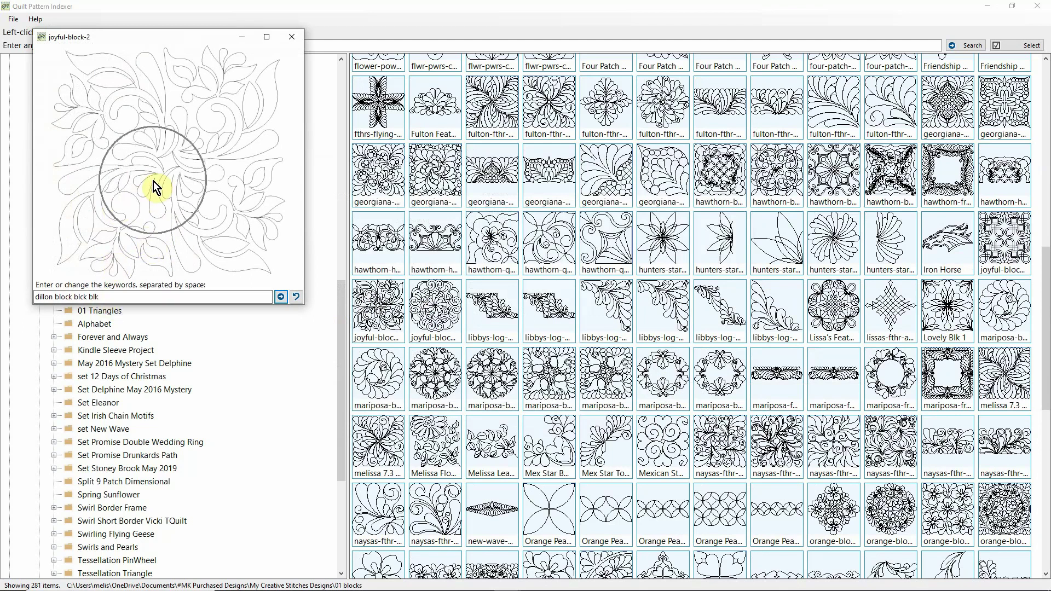
pyautogui.moveTo(109, 297); pyautogui.dragTo(17, 298)
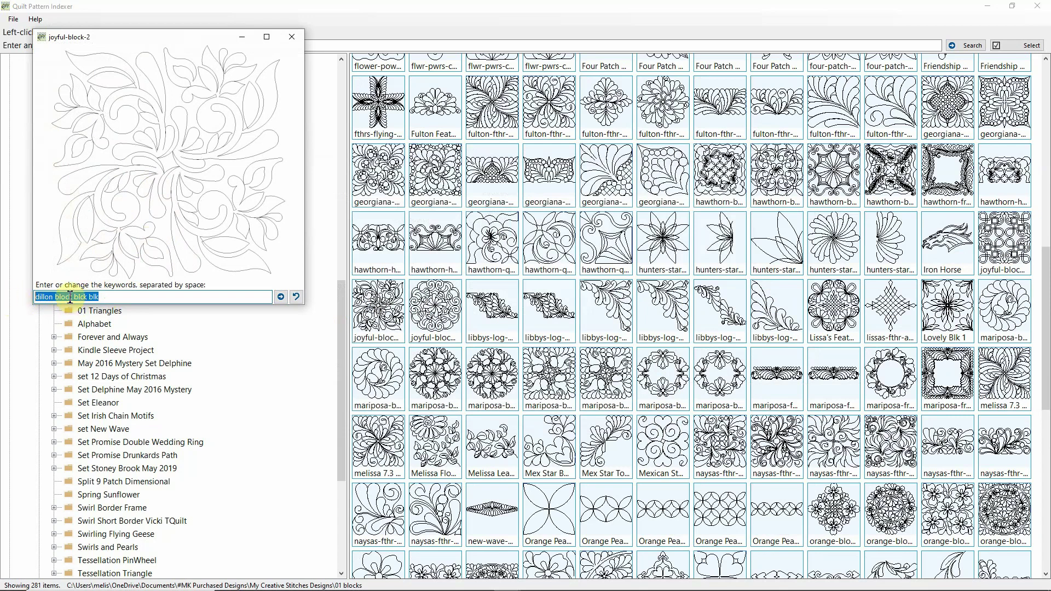
pyautogui.rightClick(70, 298)
pyautogui.click(35, 334)
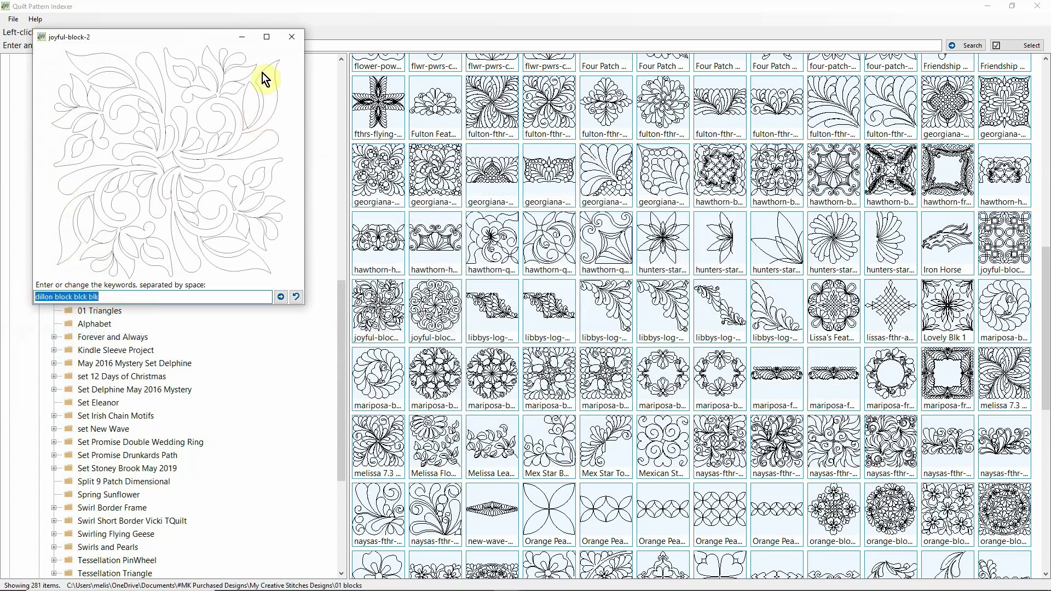
pyautogui.click(291, 37)
# Replace the keywords of joyful-block-3 with the list copied from joyful-block-2, save them and close its preview.
pyautogui.click(433, 313)
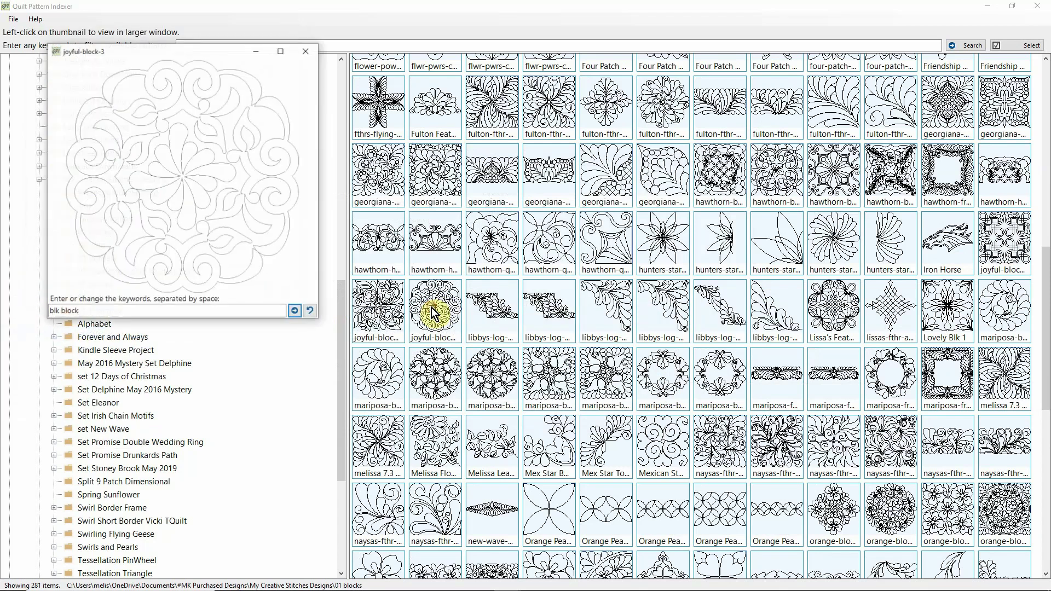
pyautogui.moveTo(93, 311); pyautogui.dragTo(15, 308)
pyautogui.press('Delete')
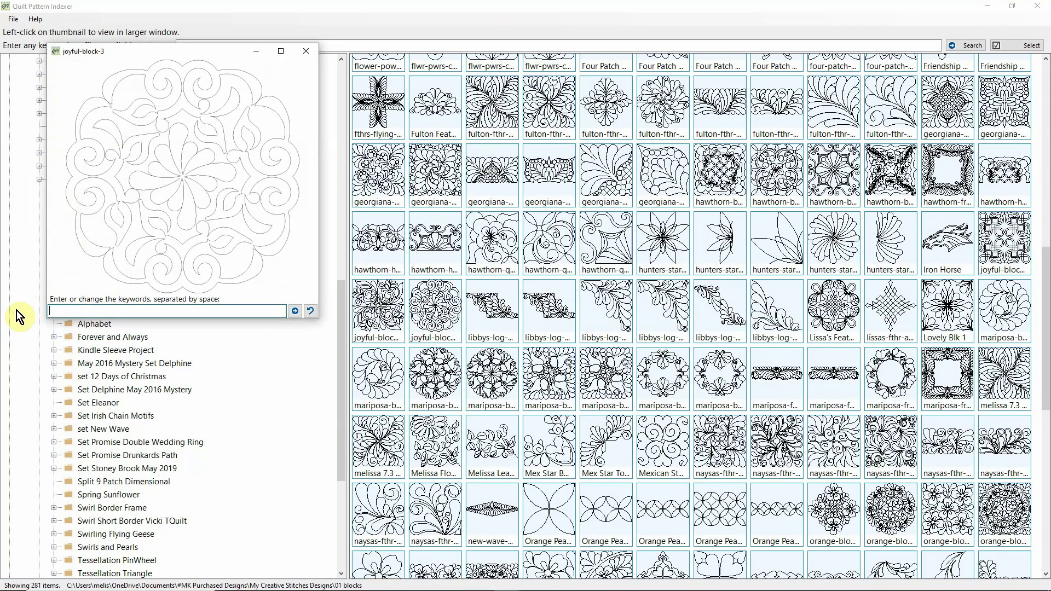
pyautogui.rightClick(70, 311)
pyautogui.click(52, 357)
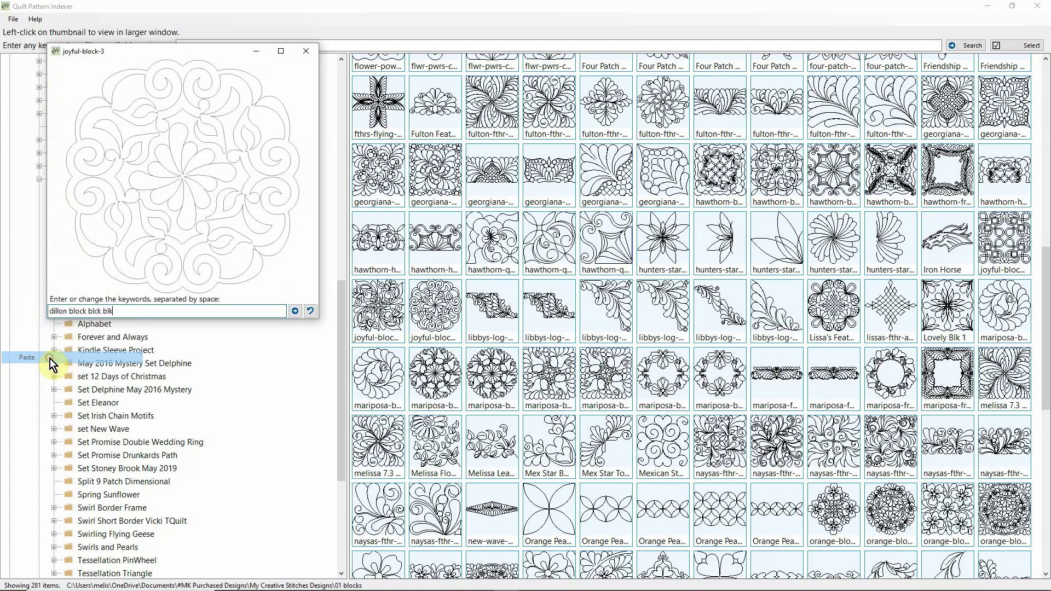
pyautogui.click(295, 312)
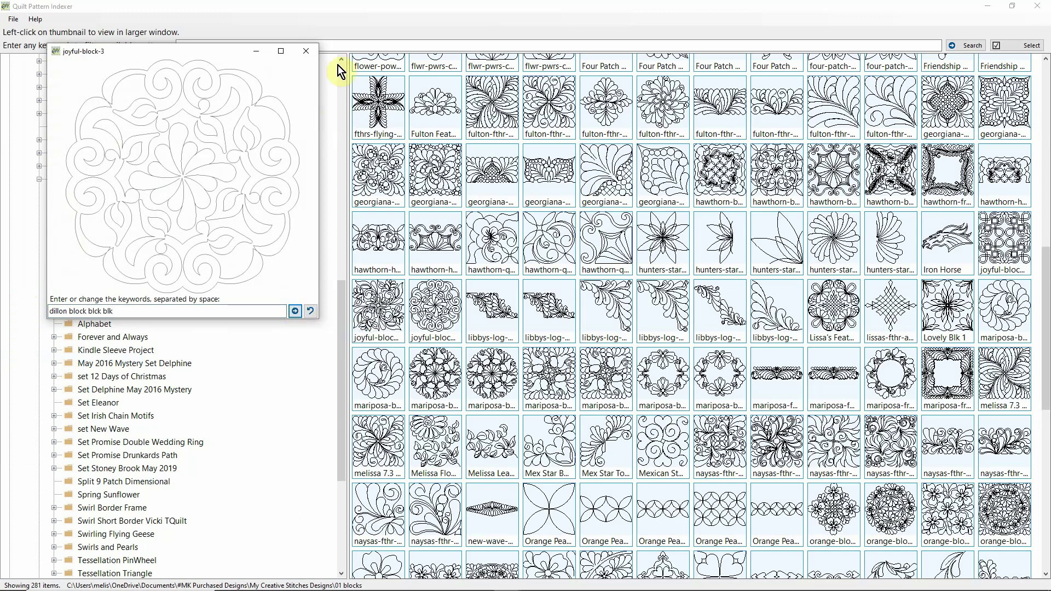
pyautogui.click(306, 51)
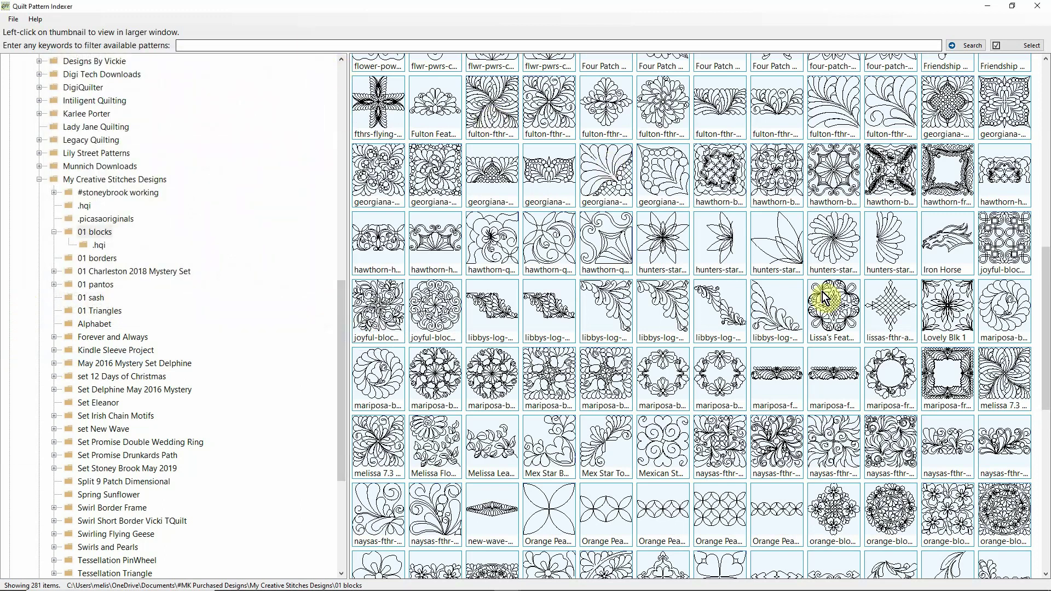
# Check the keywords in the previews of joyful-block-1, joyful-block-2 and joyful-block-3, closing each preview.
pyautogui.click(1015, 258)
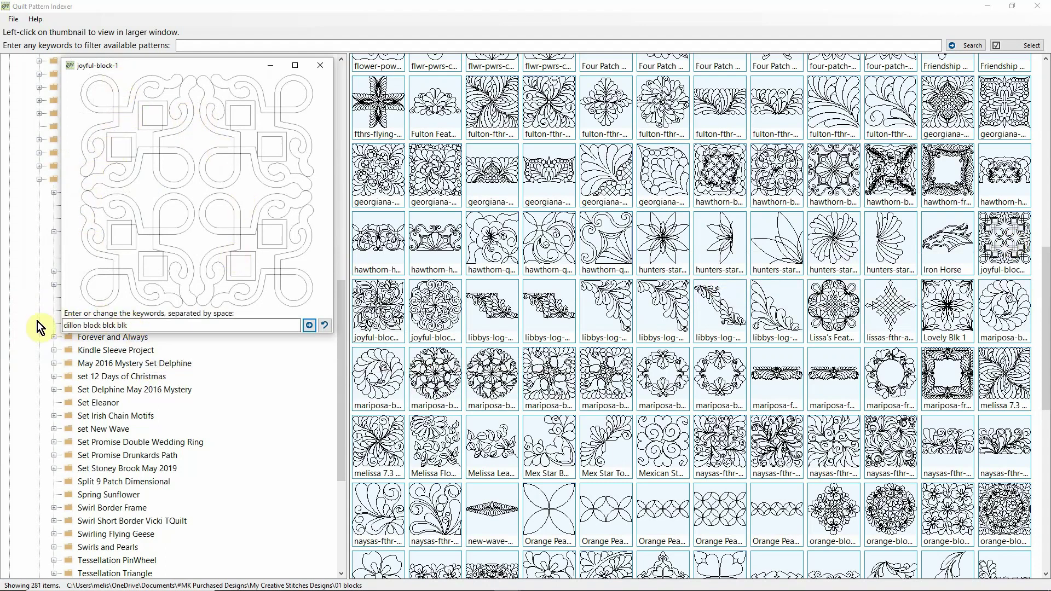
pyautogui.click(325, 70)
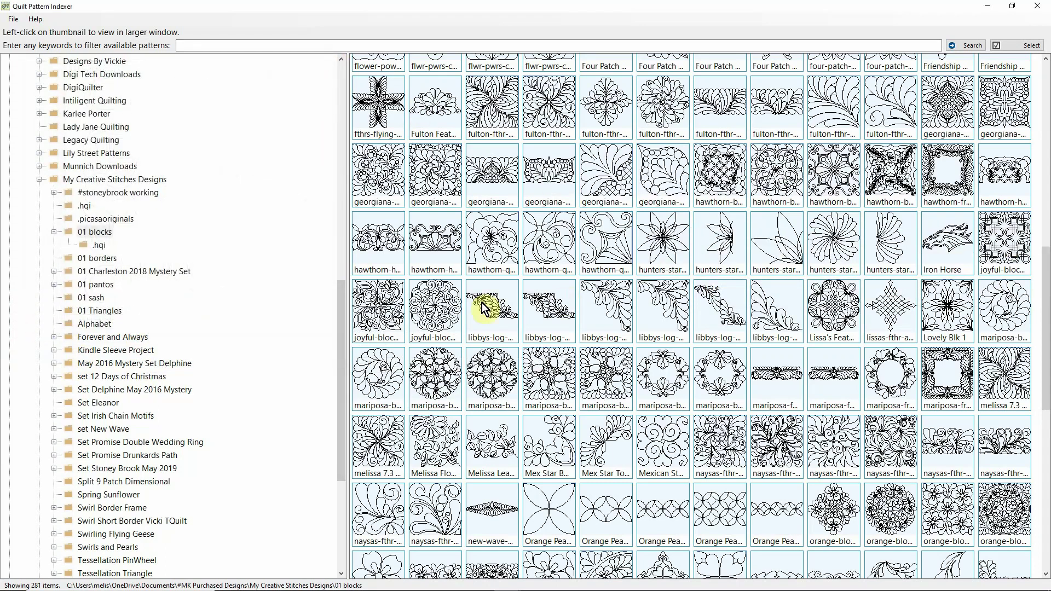
pyautogui.click(377, 306)
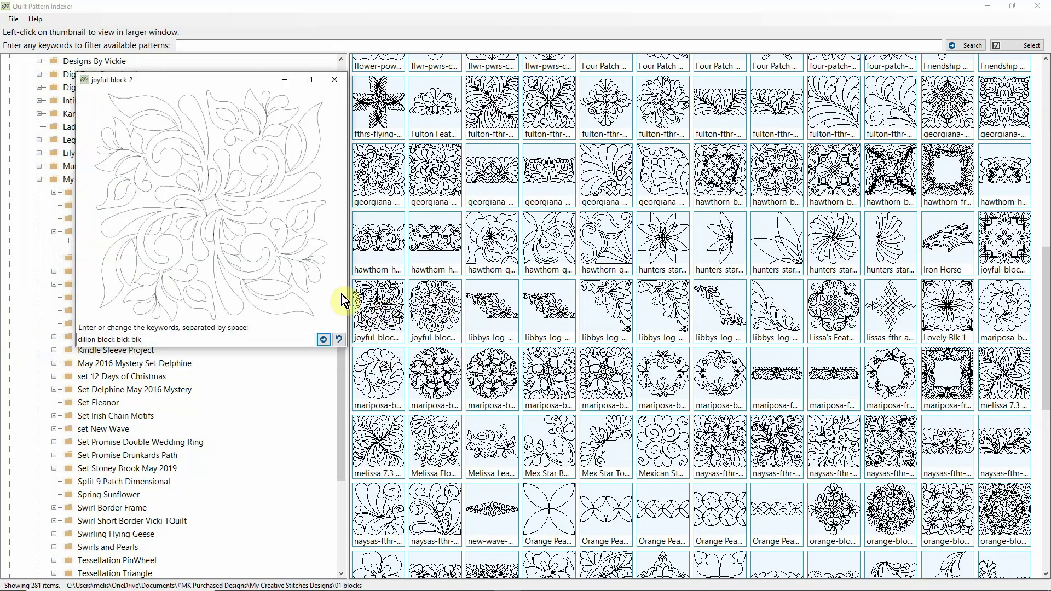
pyautogui.click(334, 79)
pyautogui.click(431, 318)
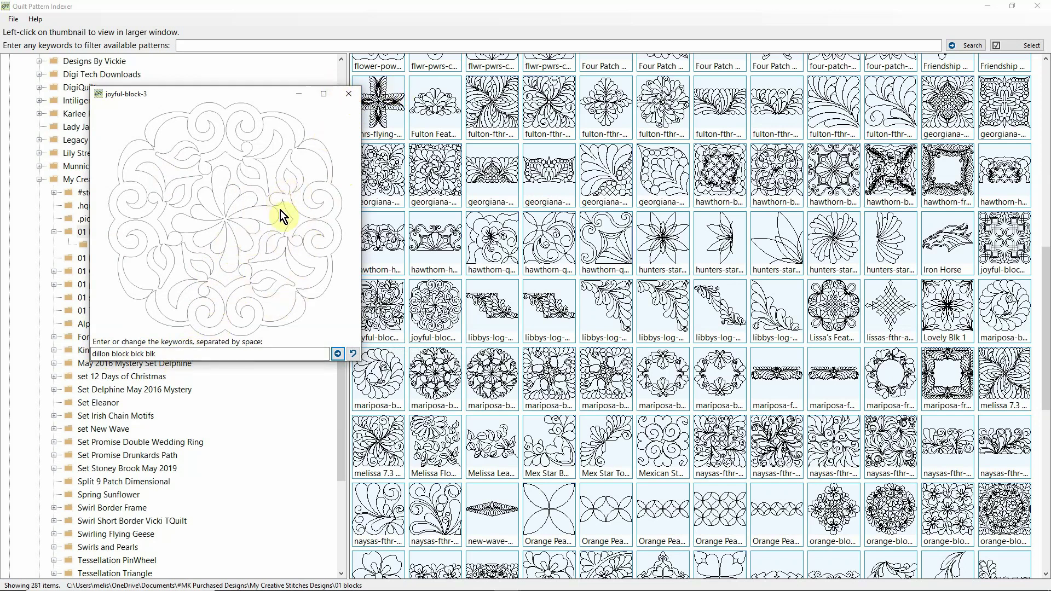
pyautogui.click(348, 95)
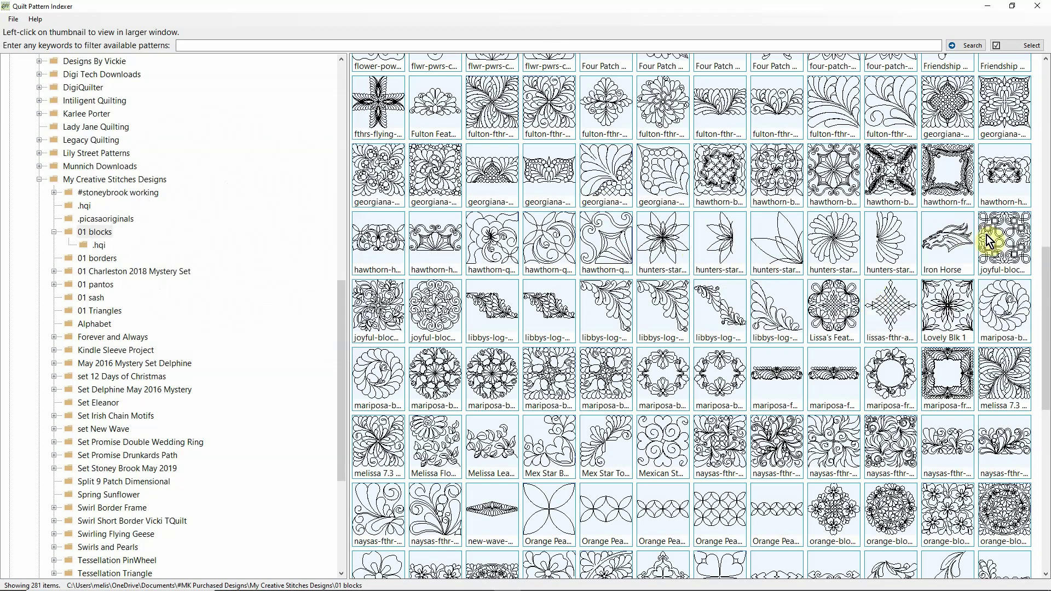
# Turn on thumbnail selection and mark joyful-block-1, joyful-block-2 and joyful-block-3 in the 01 blocks folder.
pyautogui.click(1007, 47)
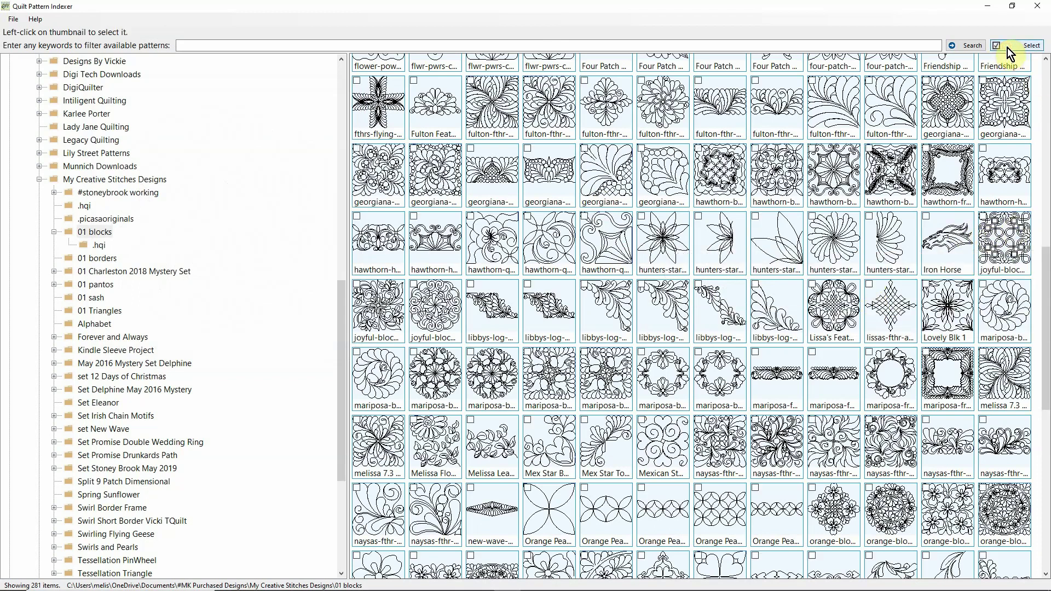
pyautogui.click(994, 234)
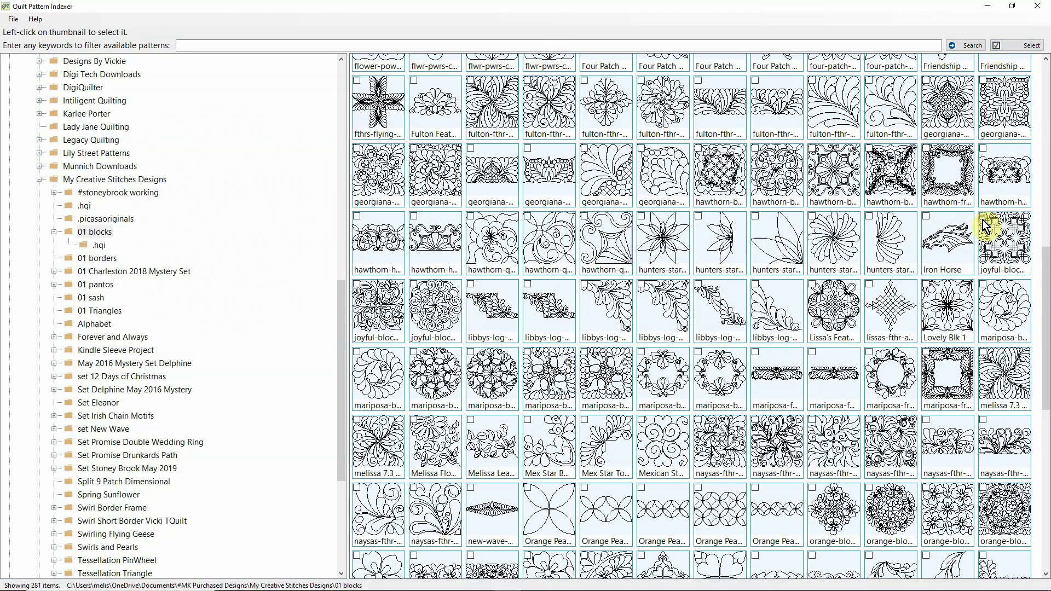
pyautogui.click(357, 289)
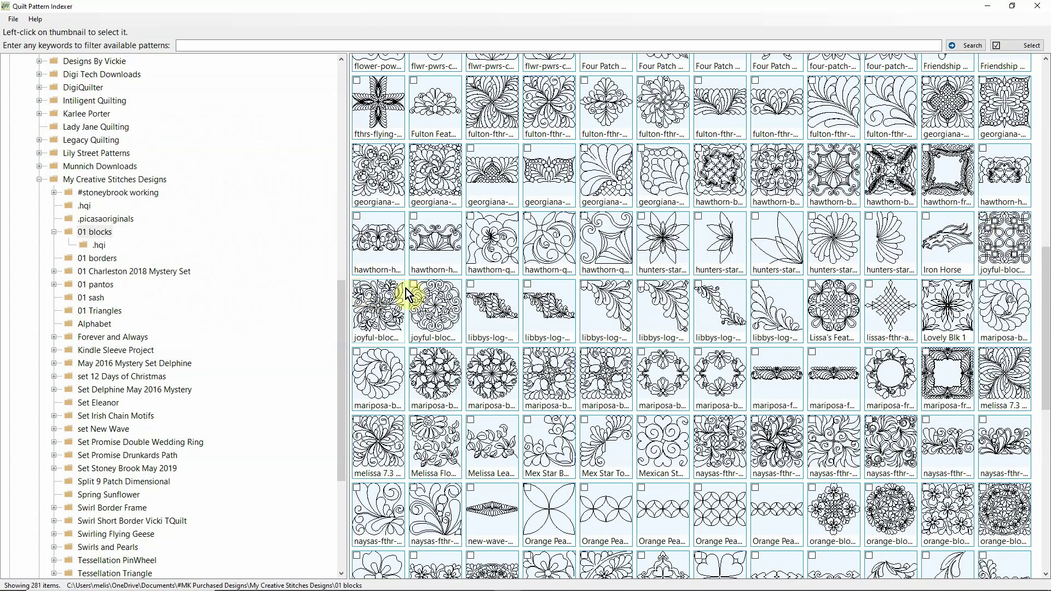
# Copy the marked patterns into a new folder named #Joyful Dillon Designs inside #MK Working Quilts on drive C.
pyautogui.rightClick(433, 317)
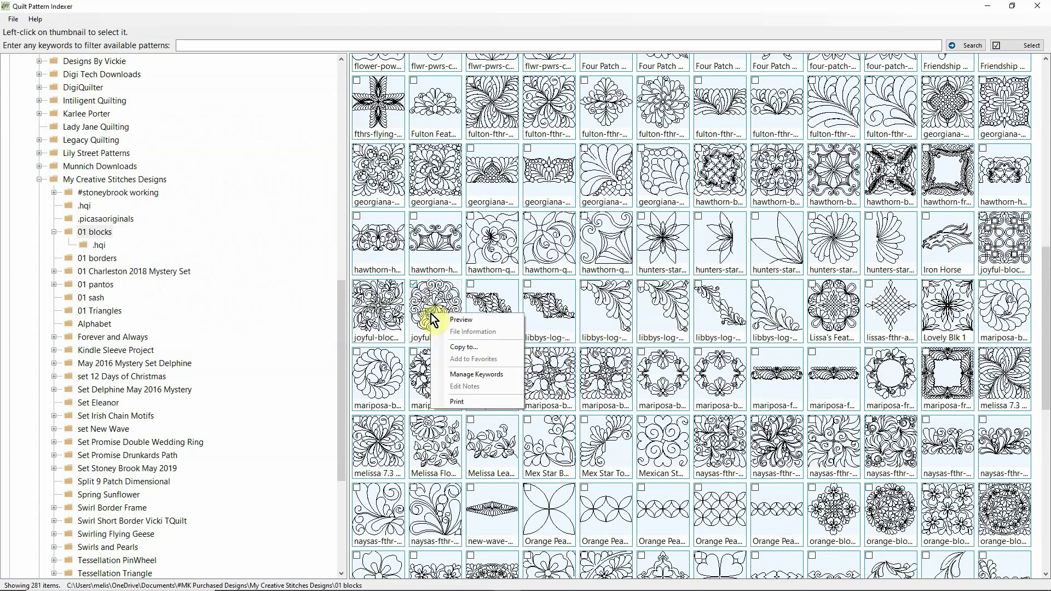
pyautogui.click(466, 347)
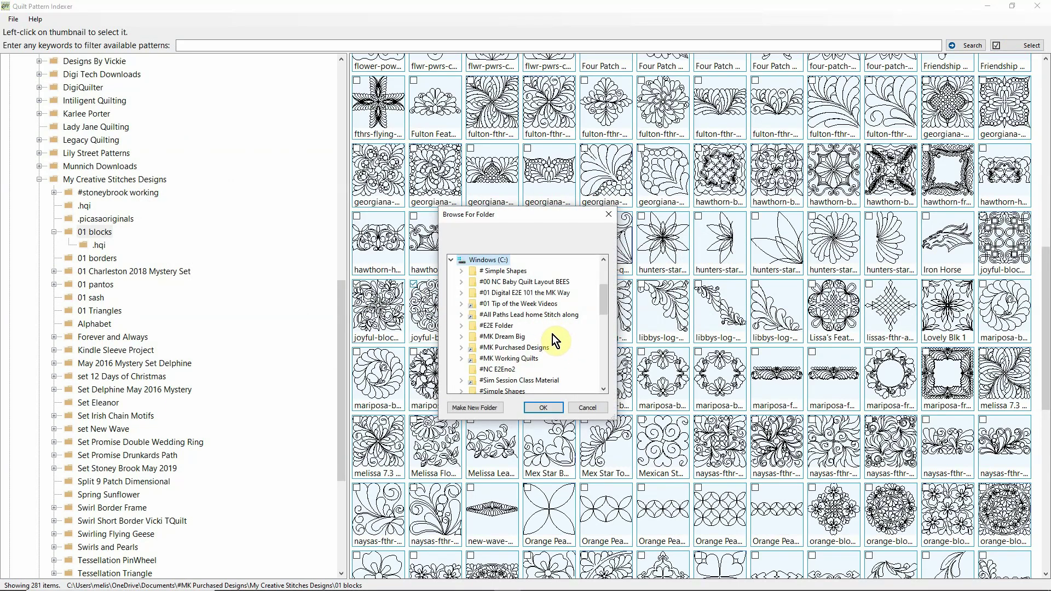
pyautogui.click(511, 359)
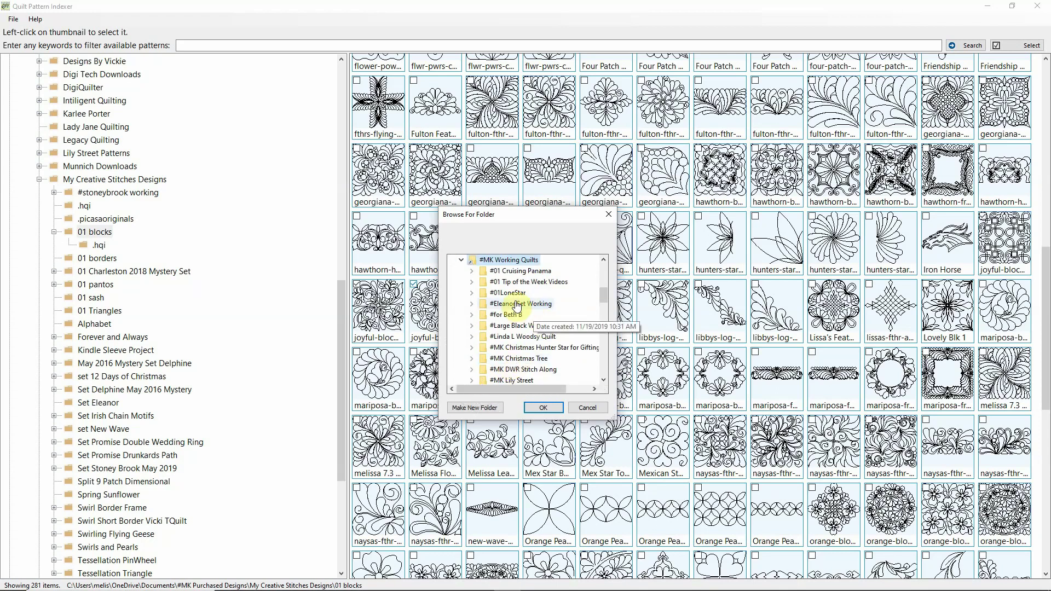
pyautogui.click(468, 409)
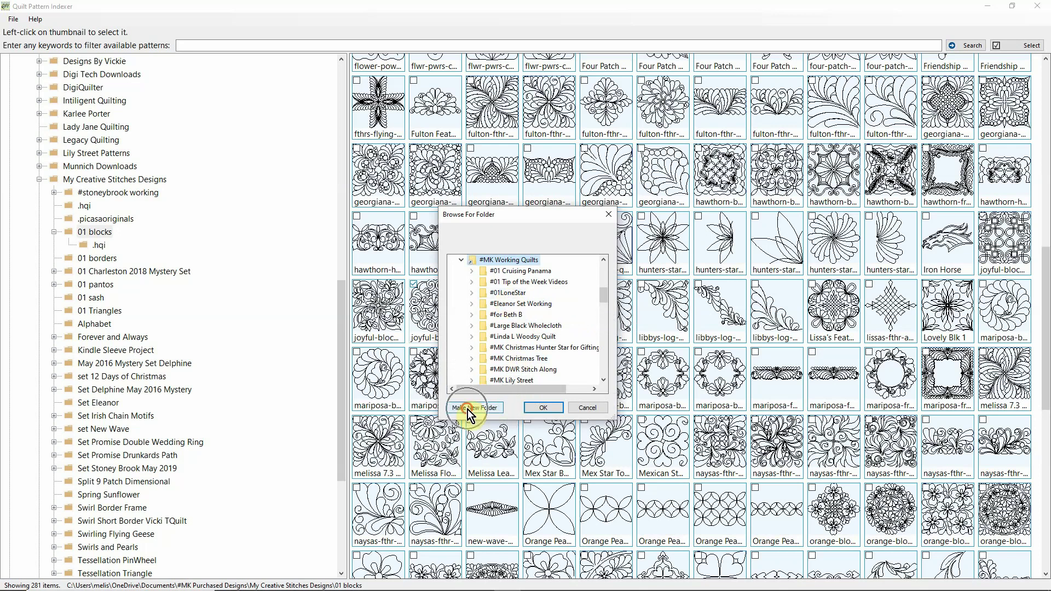
pyautogui.write('#')
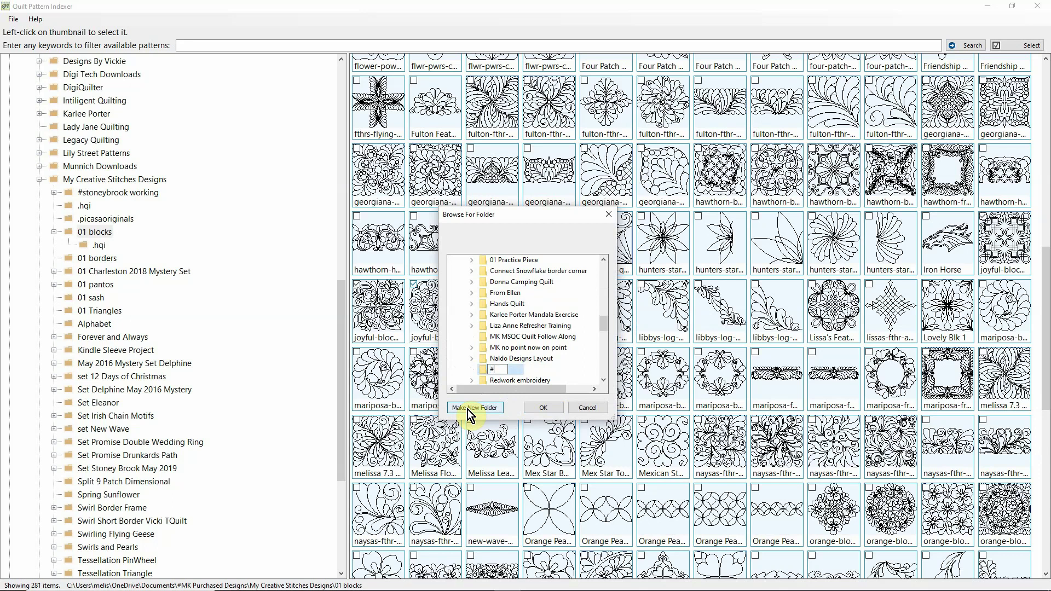
pyautogui.write('Joyful Dillon Designs')
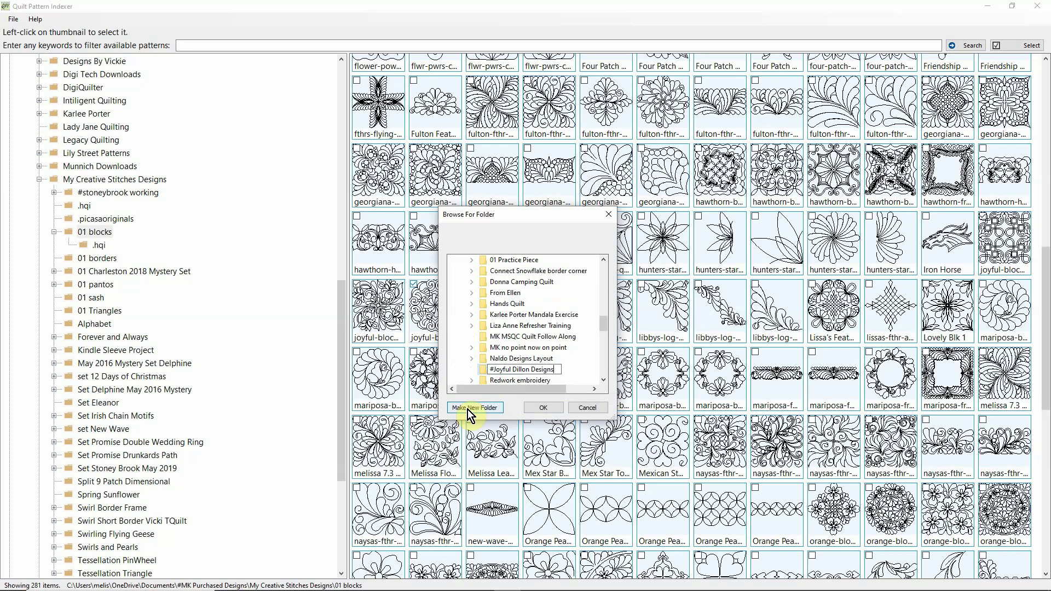
pyautogui.click(490, 370)
pyautogui.click(490, 371)
pyautogui.press('Return')
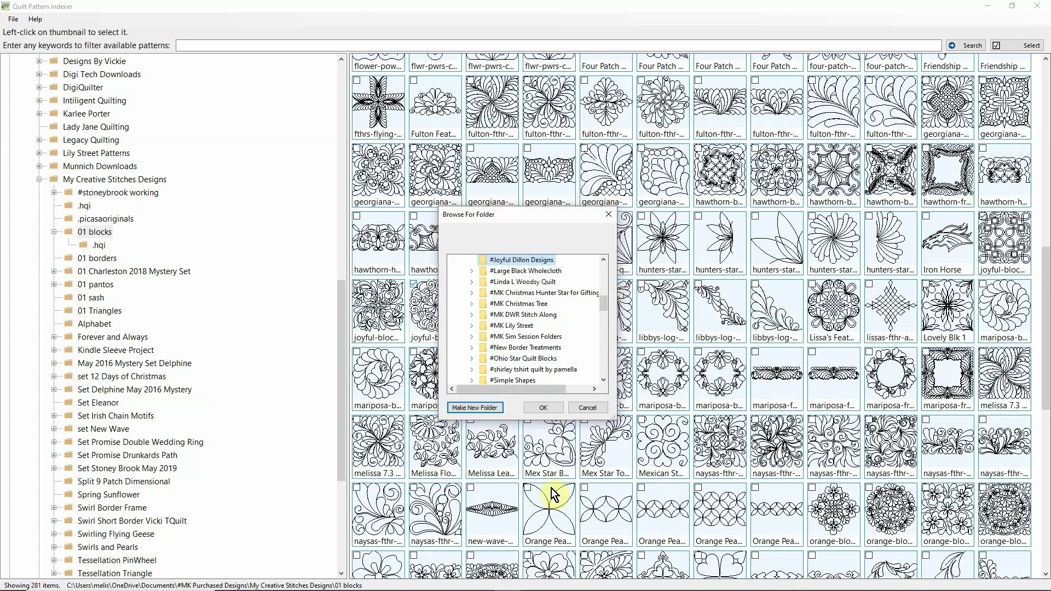
pyautogui.click(542, 408)
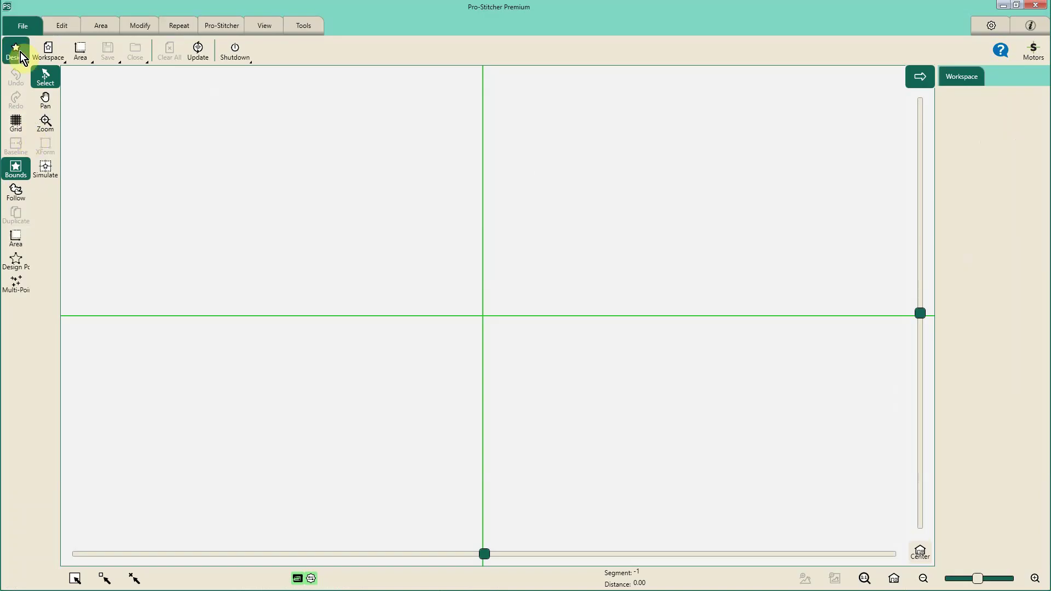
# Switch to Pro-Stitcher Premium and open the design joyful-block-1 from the #Joyful Dillon Designs folder under #MK Working Quilts.
pyautogui.click(20, 51)
pyautogui.click(36, 84)
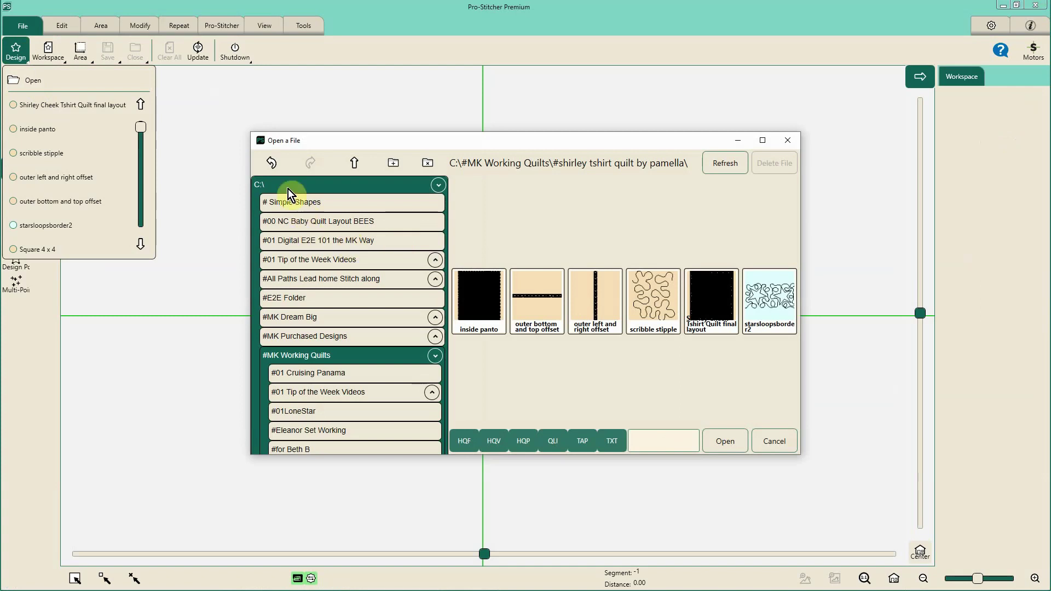
pyautogui.scroll(-3, 327, 372)
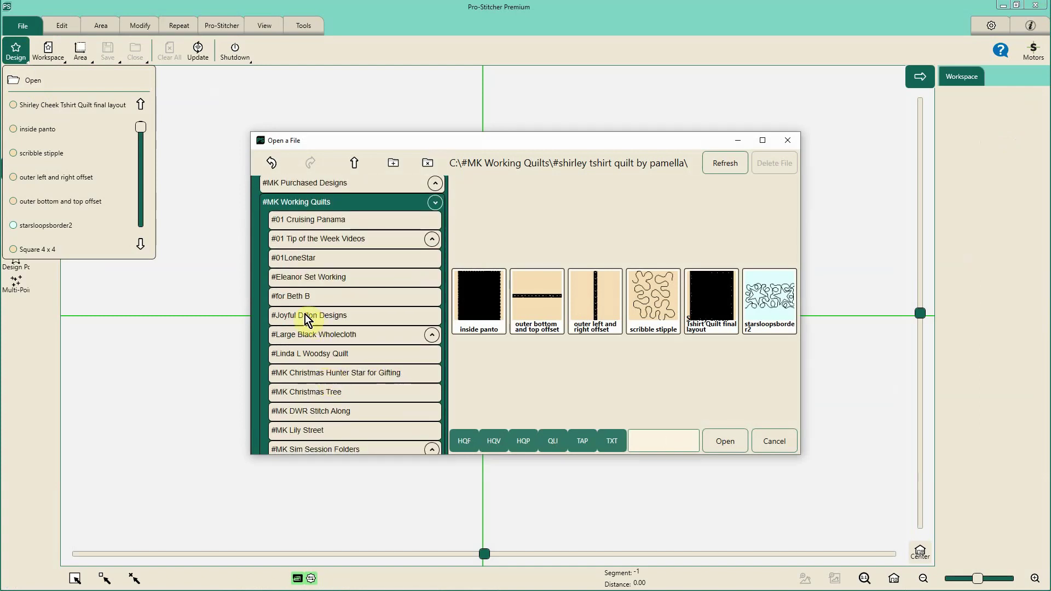
pyautogui.click(305, 316)
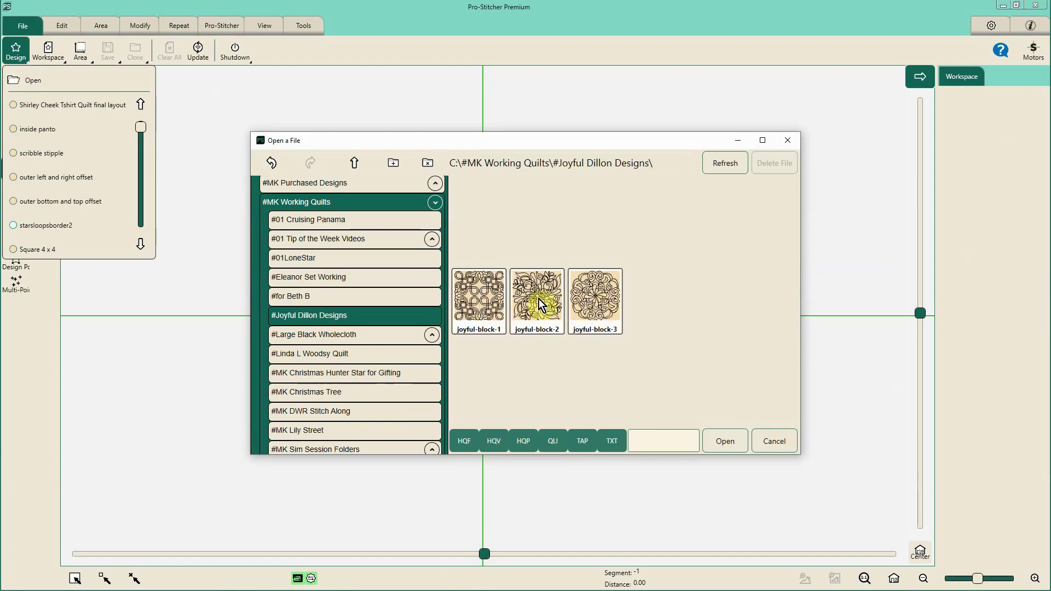
pyautogui.click(489, 304)
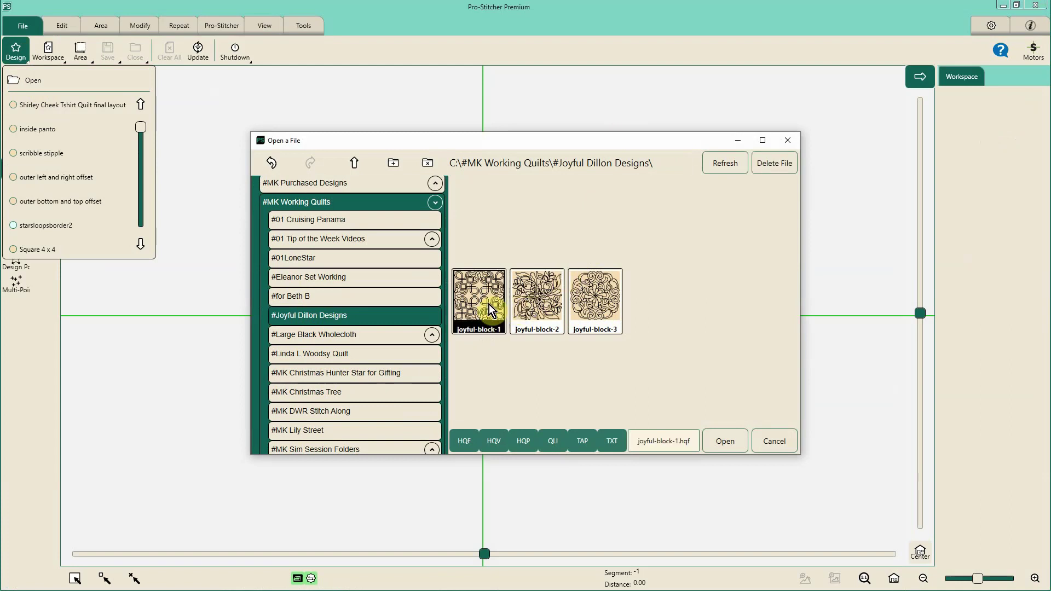
pyautogui.click(732, 442)
pyautogui.scroll(-1, 630, 352)
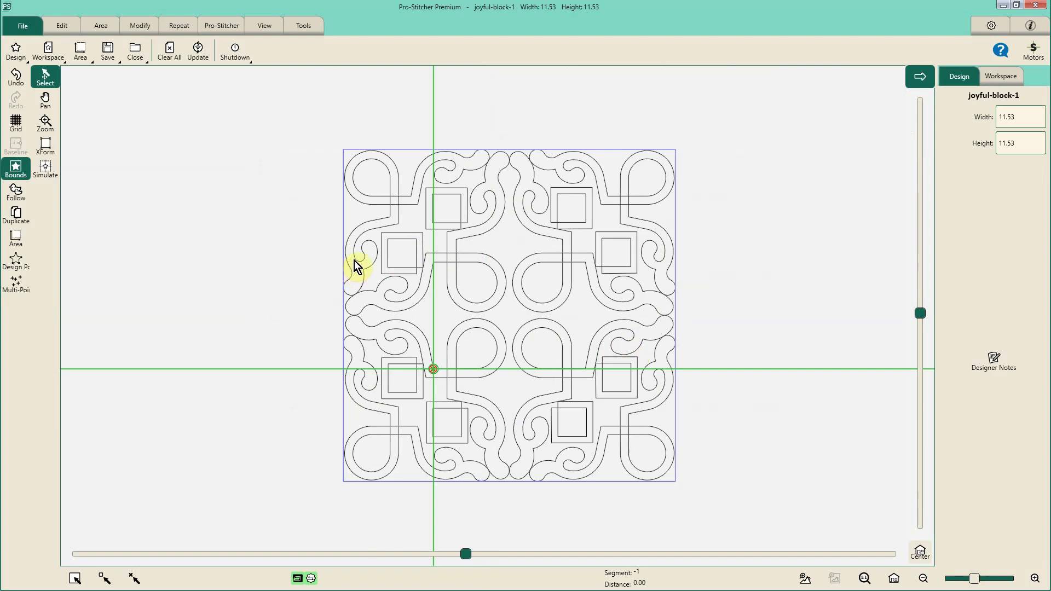
# Turn on simulation mode and rotate joyful-block-1 clockwise by 45°.
pyautogui.click(45, 167)
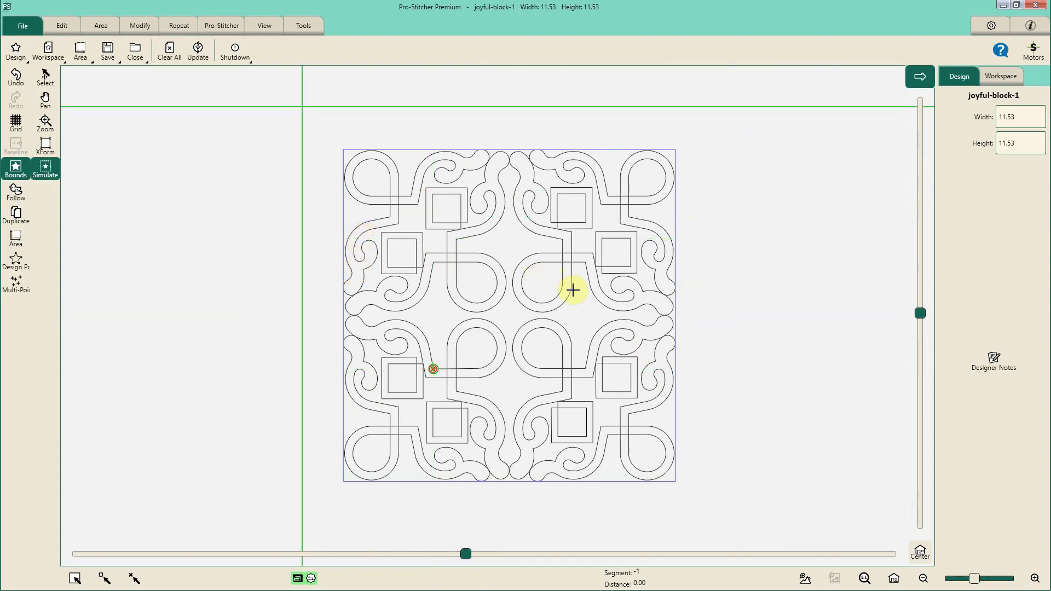
pyautogui.click(138, 28)
pyautogui.click(1028, 308)
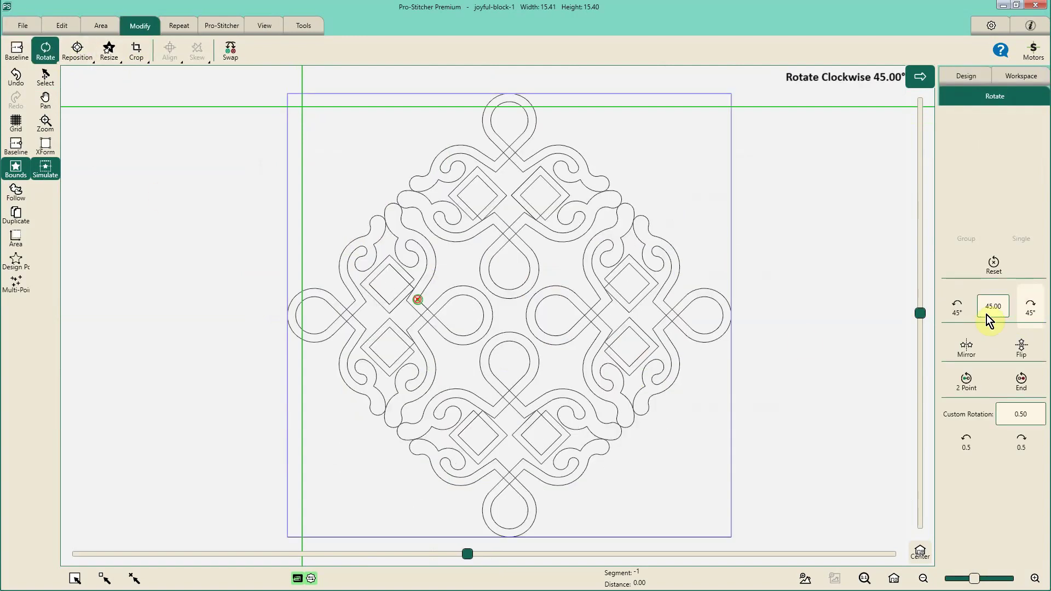
pyautogui.click(894, 581)
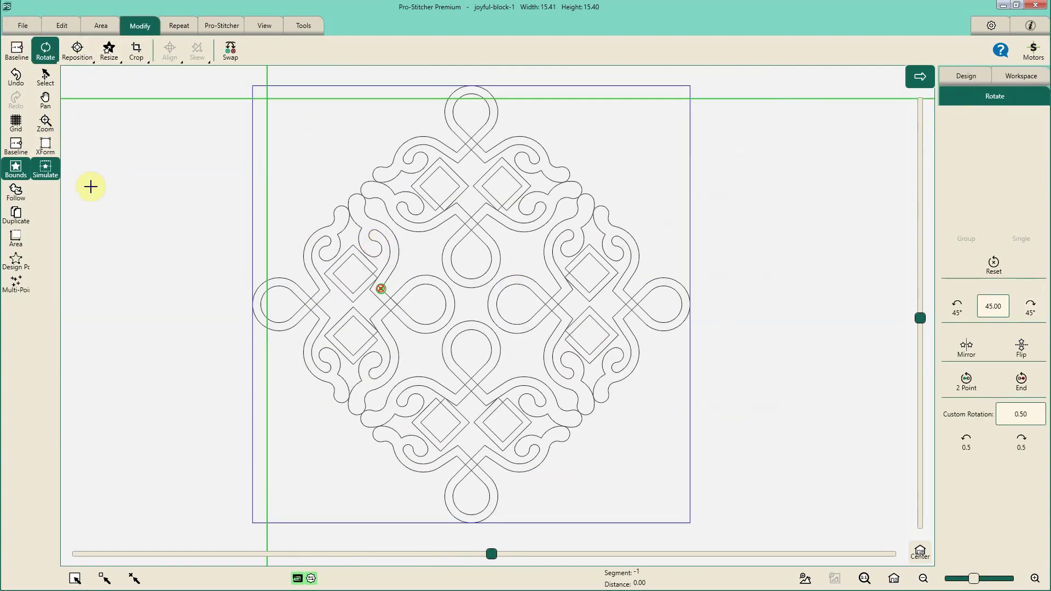